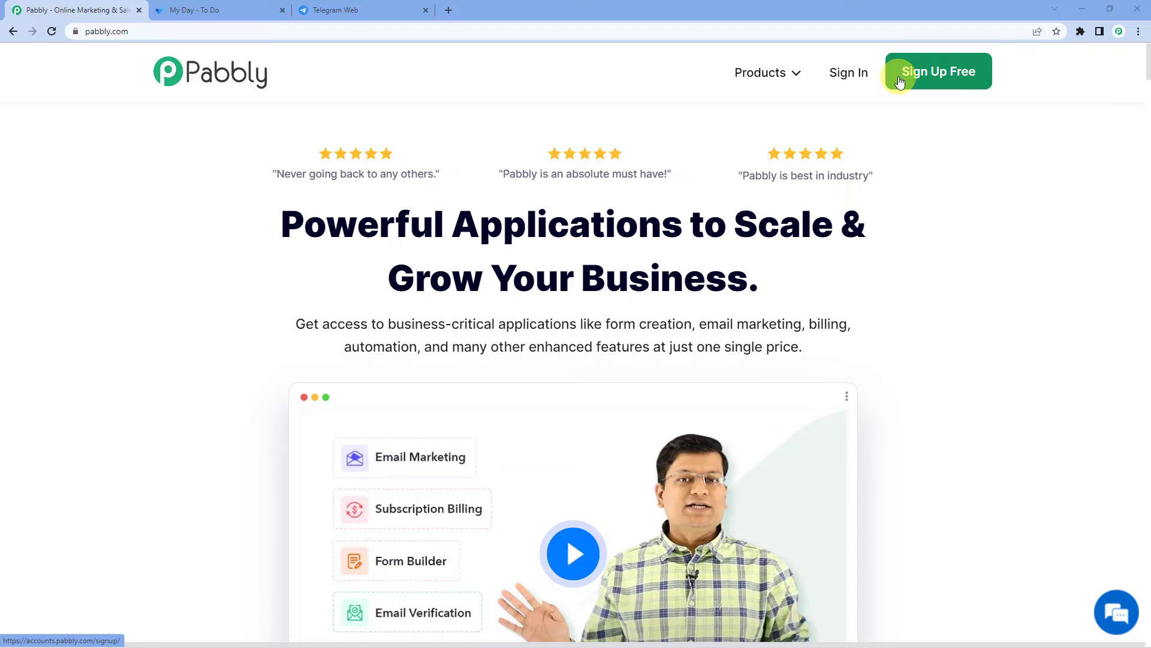
# - Sign in and create a new workflow named 'Microsoft To Do To Telegram'
pyautogui.click(857, 72)
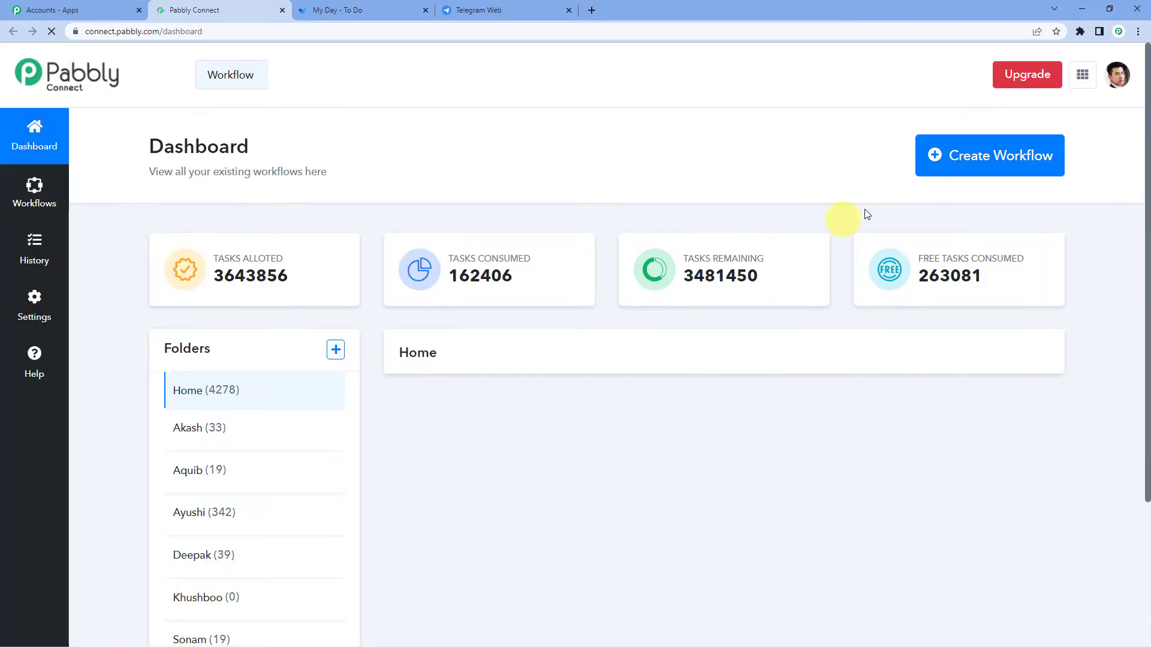
pyautogui.click(953, 160)
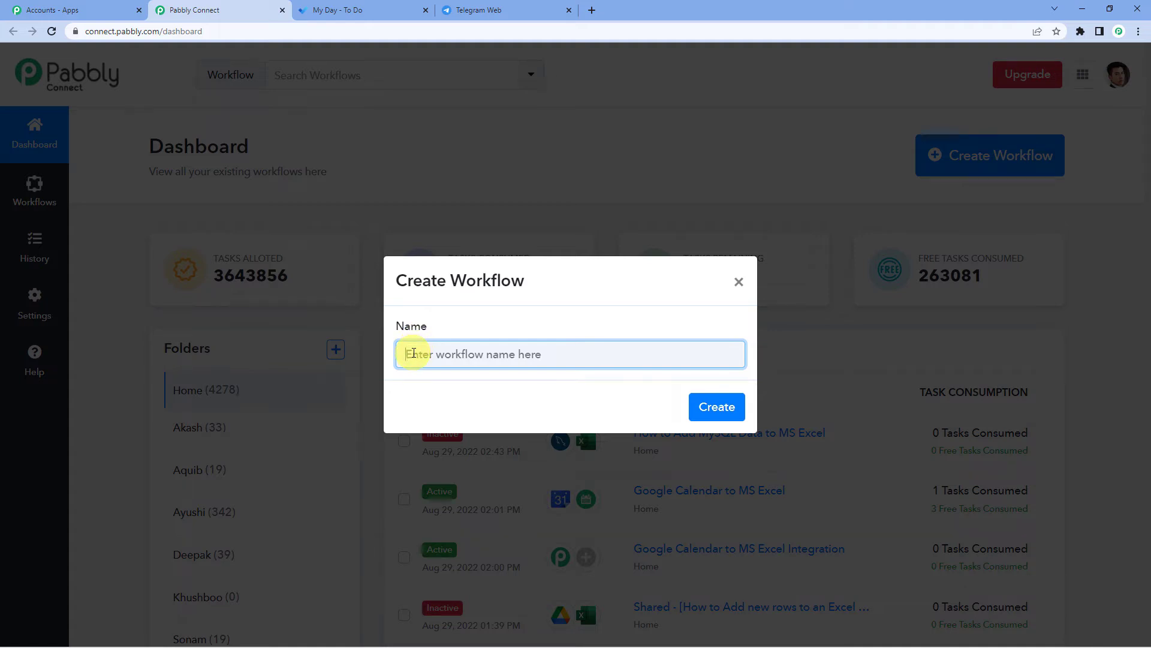
pyautogui.write('M')
pyautogui.press('BackSpace')
pyautogui.write('Microsoft To Do To Telegram')
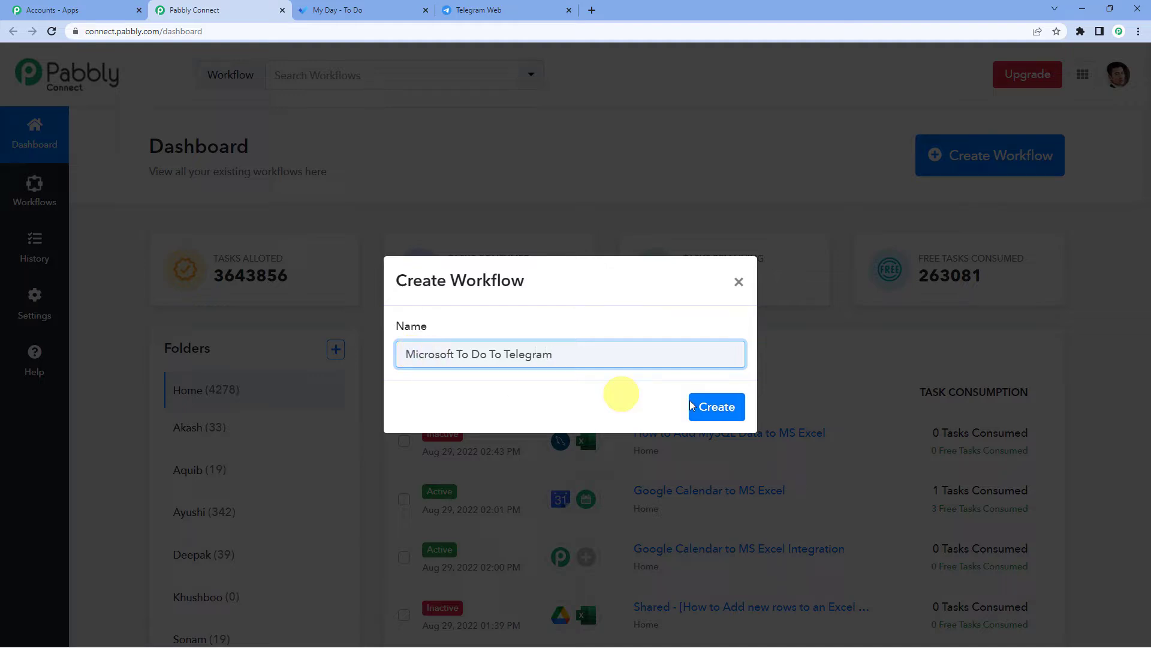
pyautogui.click(735, 406)
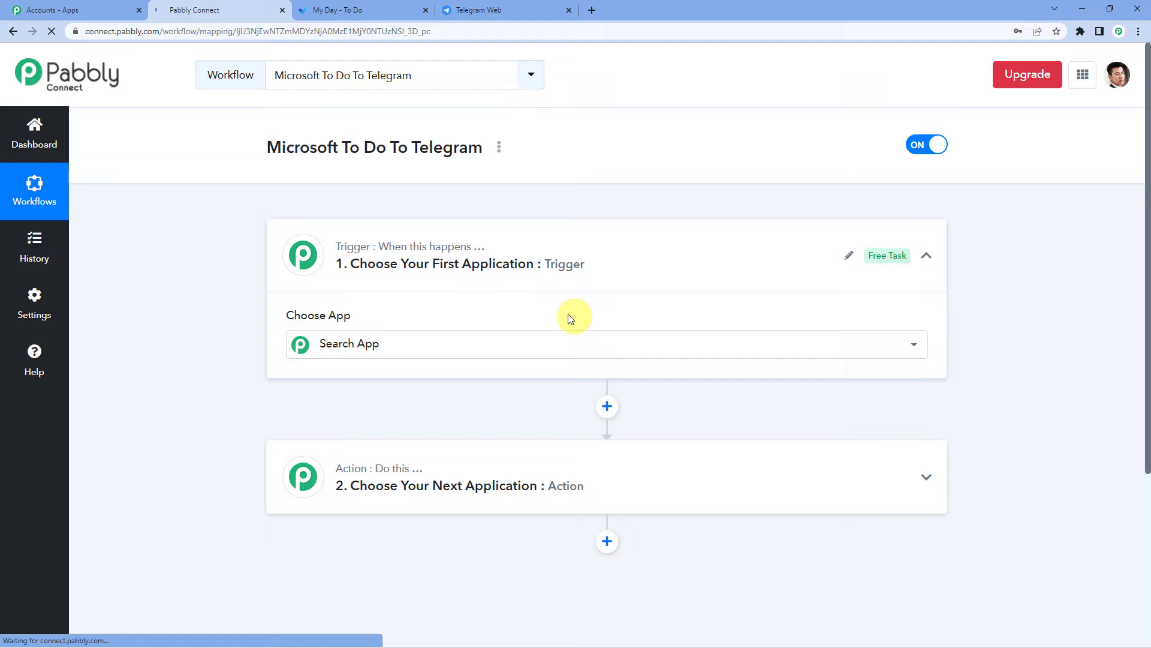
# - Search 'micros' to set Microsoft To-Do as the trigger app, with New Task as the event
pyautogui.click(437, 299)
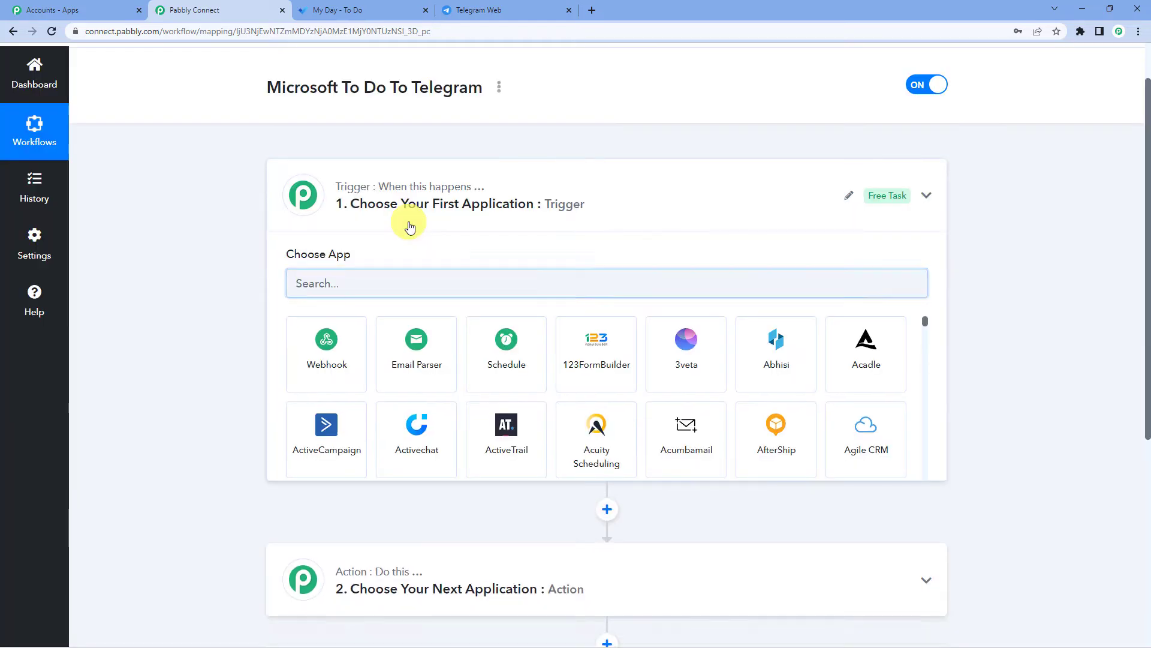
pyautogui.click(407, 223)
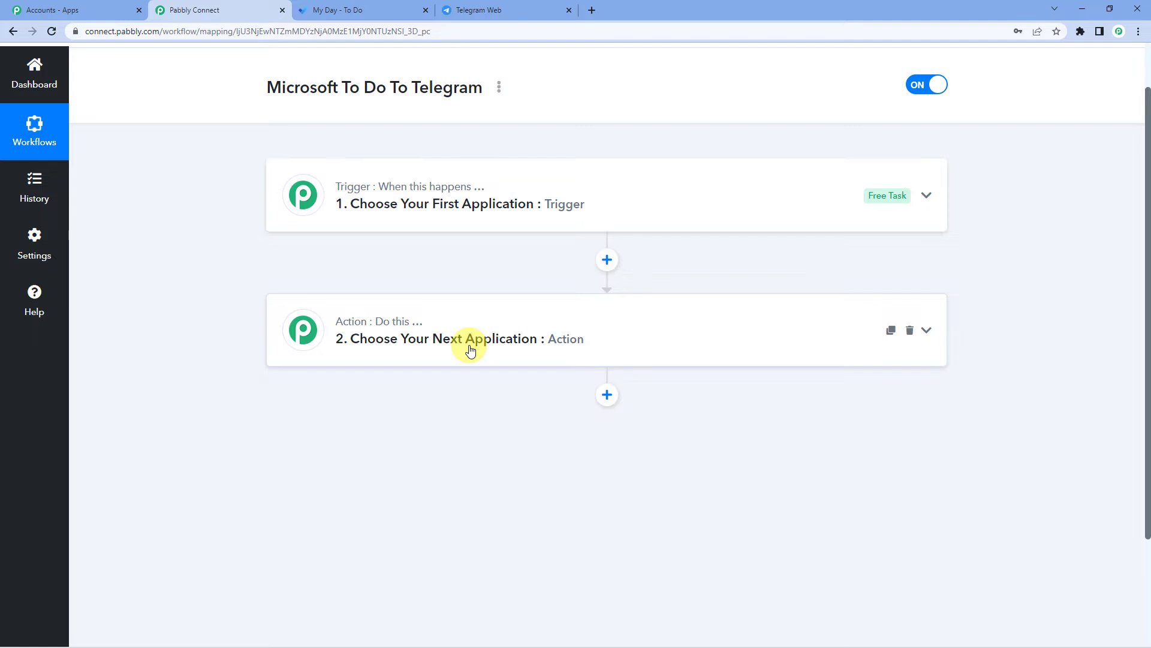
pyautogui.click(506, 211)
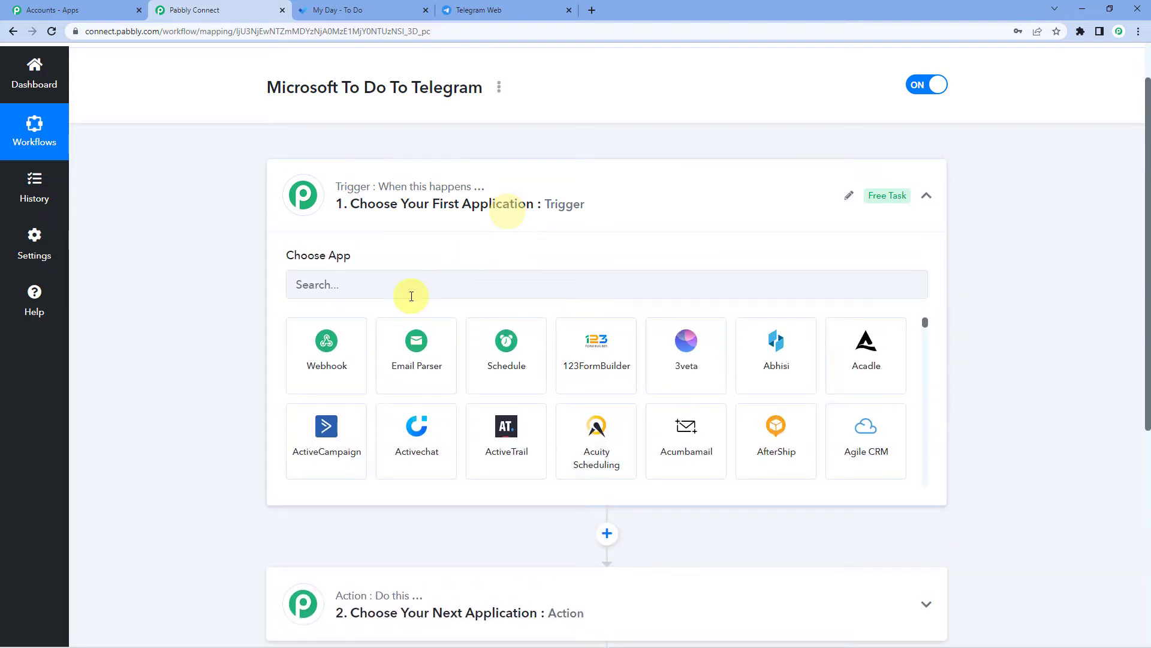
pyautogui.click(405, 288)
pyautogui.write('m')
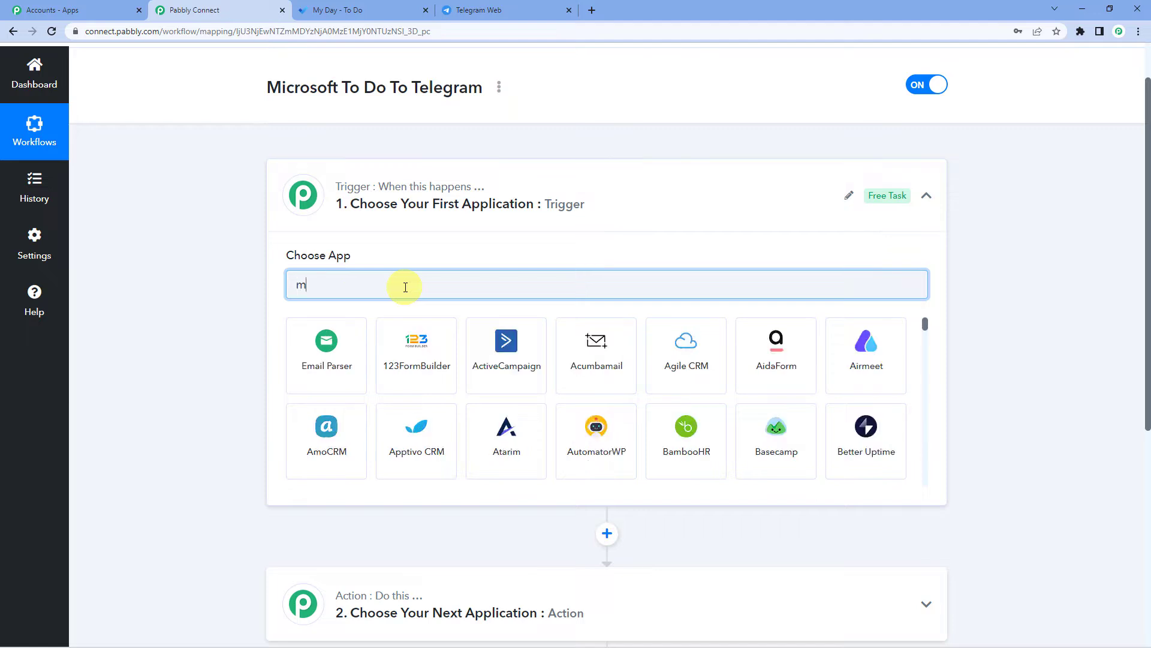
pyautogui.write('icro')
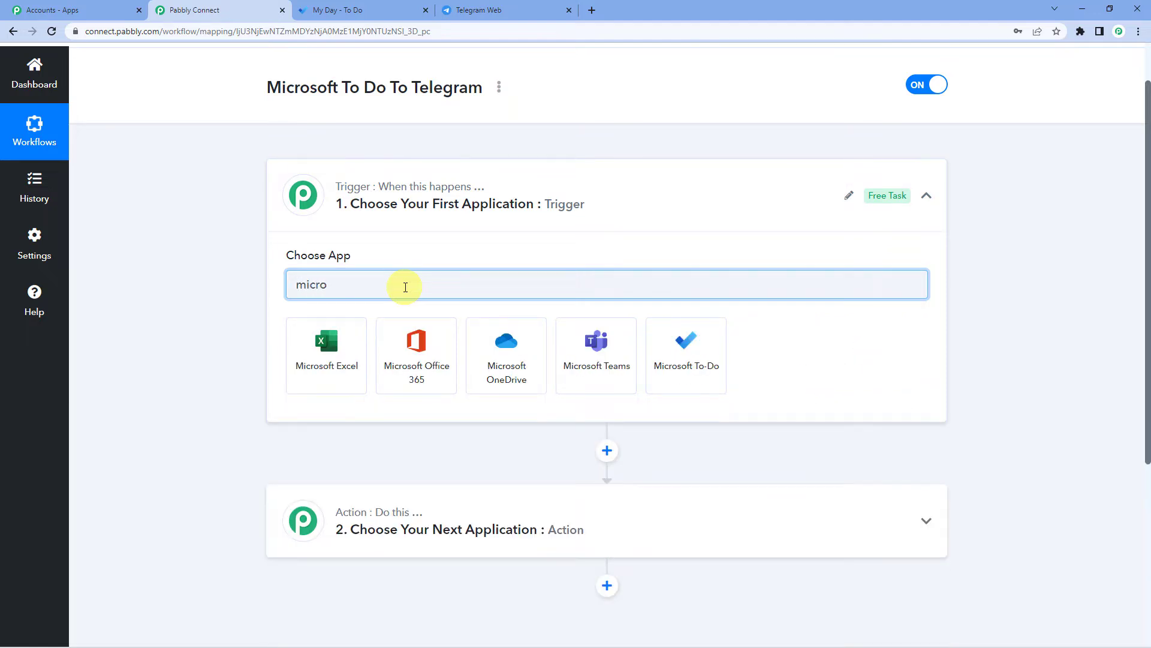
pyautogui.write('s')
pyautogui.click(709, 381)
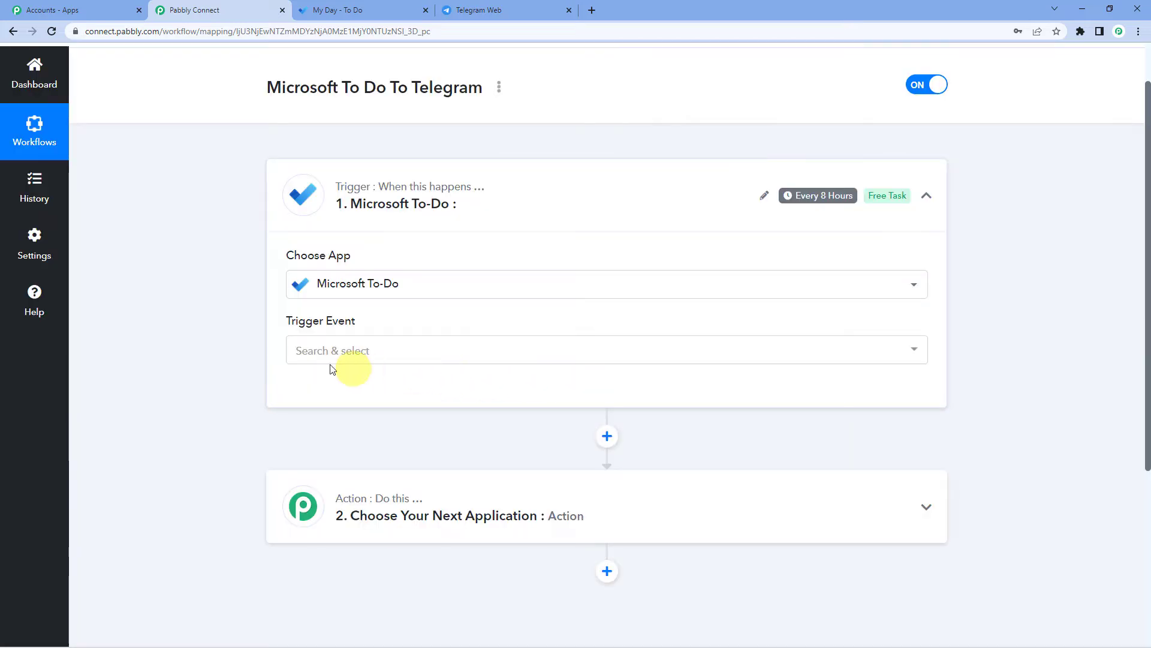
pyautogui.click(316, 356)
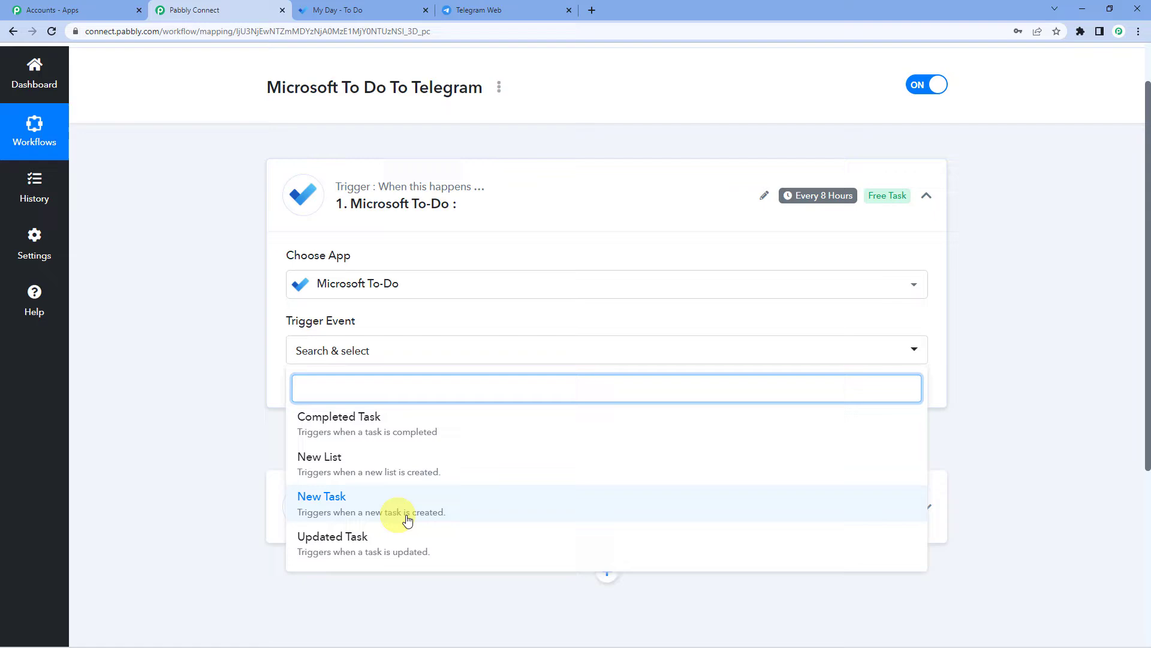
pyautogui.click(431, 509)
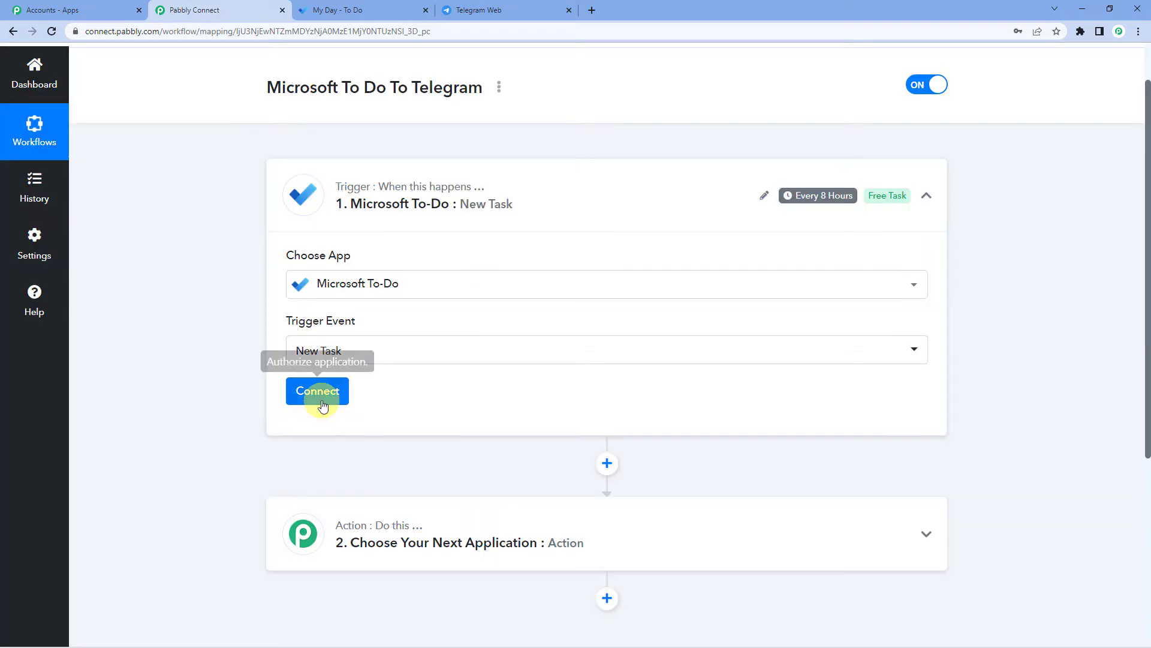
# - Add a new Microsoft To-Do connection by signing in with the account e-mail and granting permissions
pyautogui.click(323, 406)
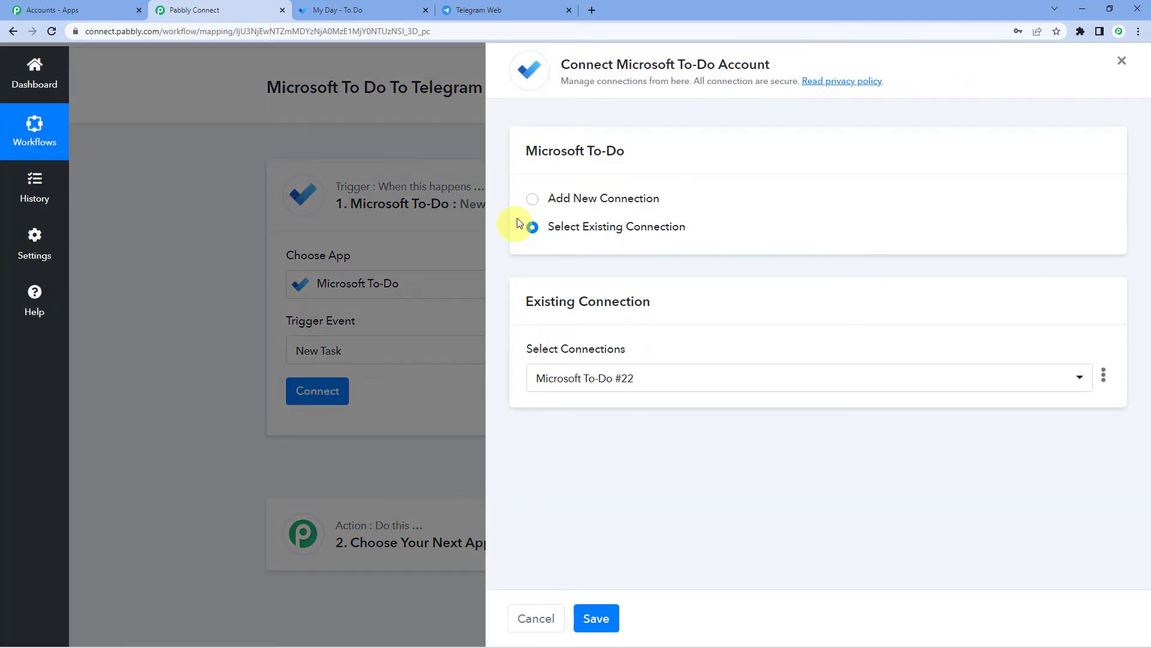
pyautogui.click(532, 204)
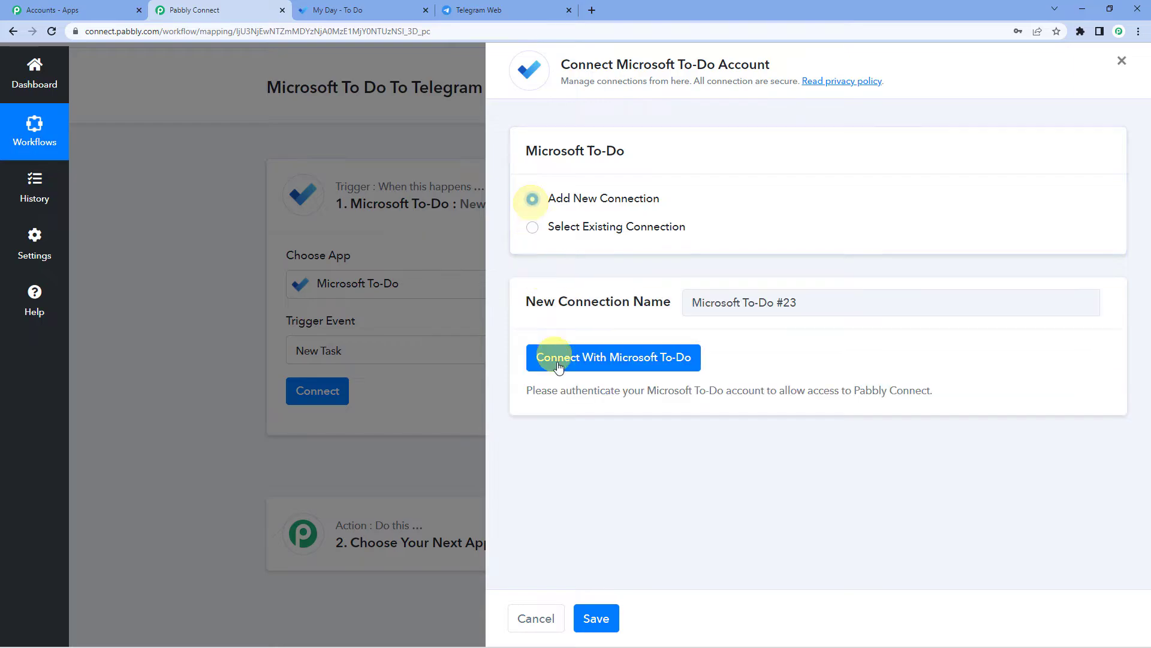
pyautogui.click(557, 362)
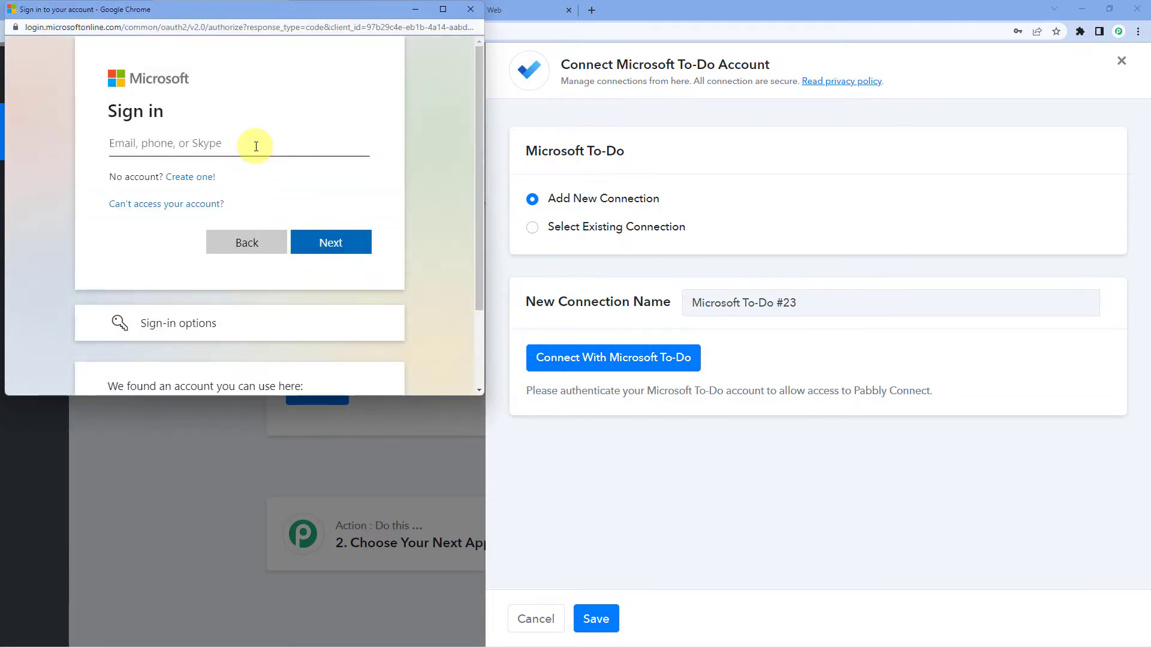
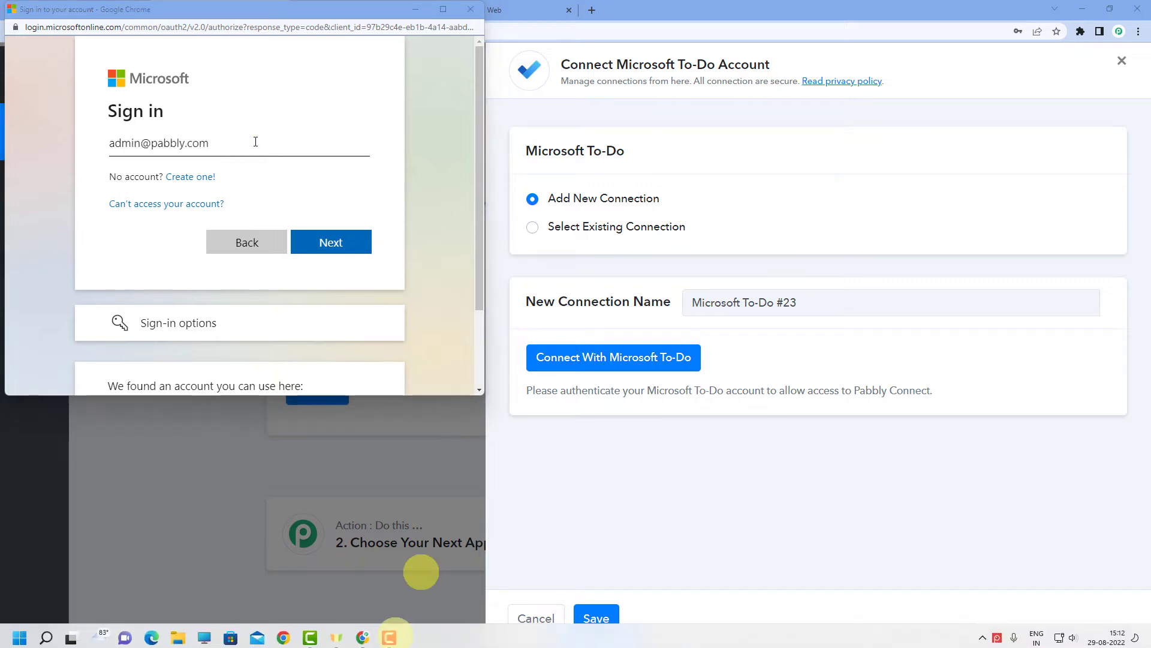
pyautogui.click(326, 252)
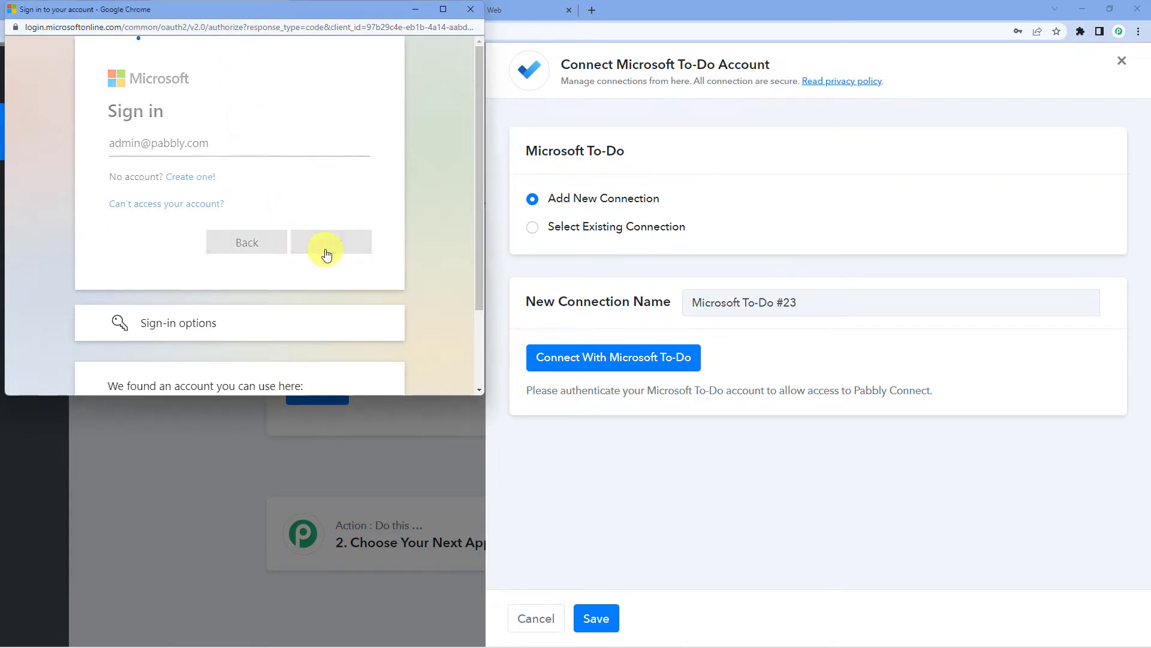
pyautogui.click(256, 239)
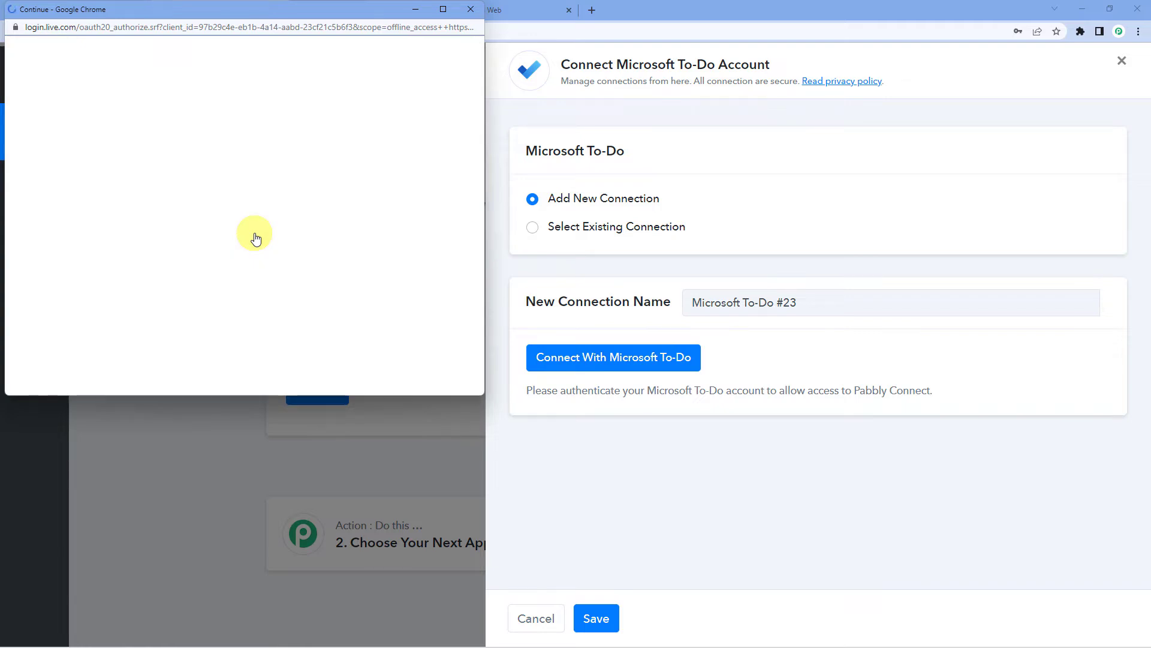
pyautogui.scroll(-10, 276, 288)
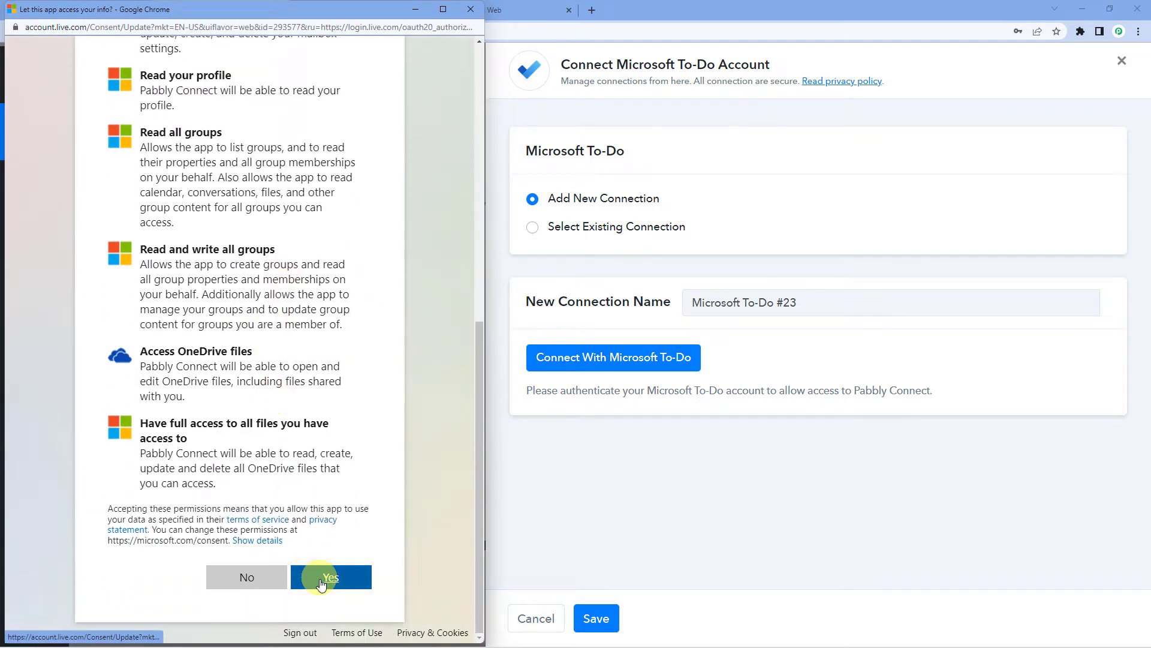
pyautogui.click(322, 583)
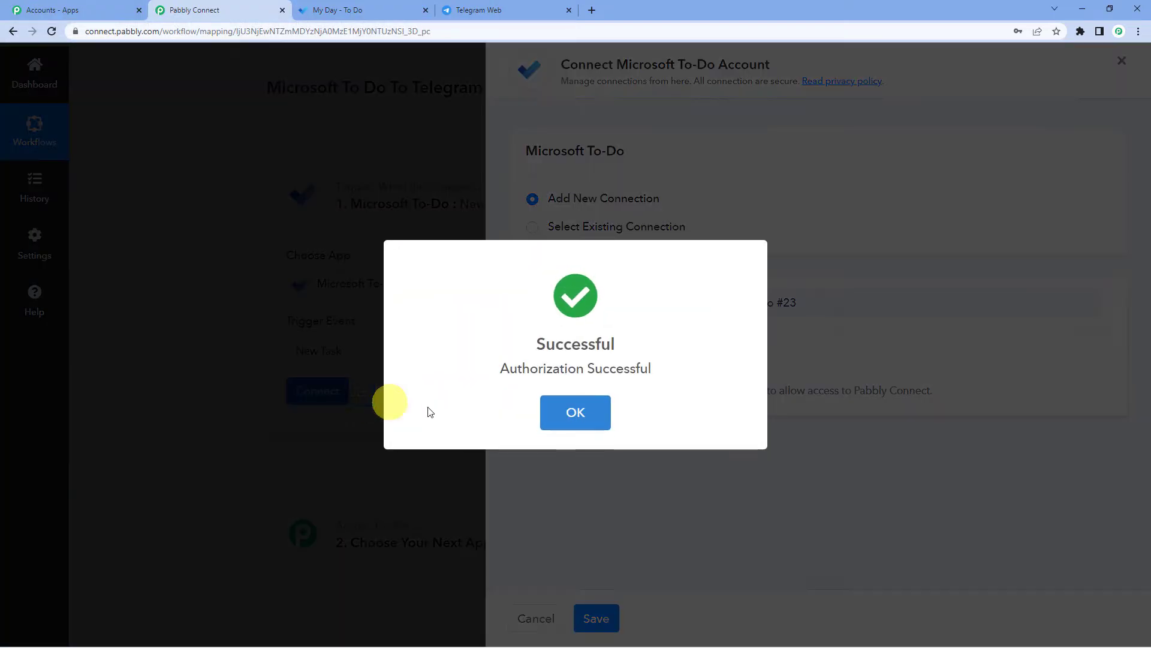
pyautogui.click(564, 420)
# - Review the To-Do list choices for the trigger and check the Tasks list in Microsoft To Do
pyautogui.scroll(-3, 458, 355)
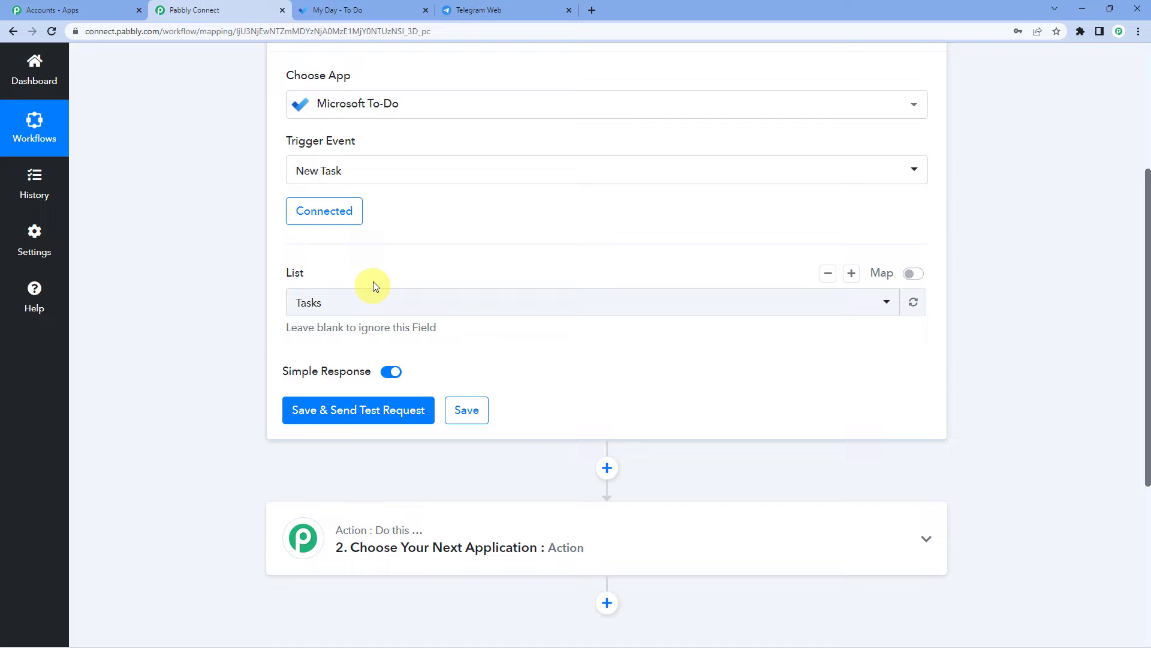
pyautogui.click(354, 298)
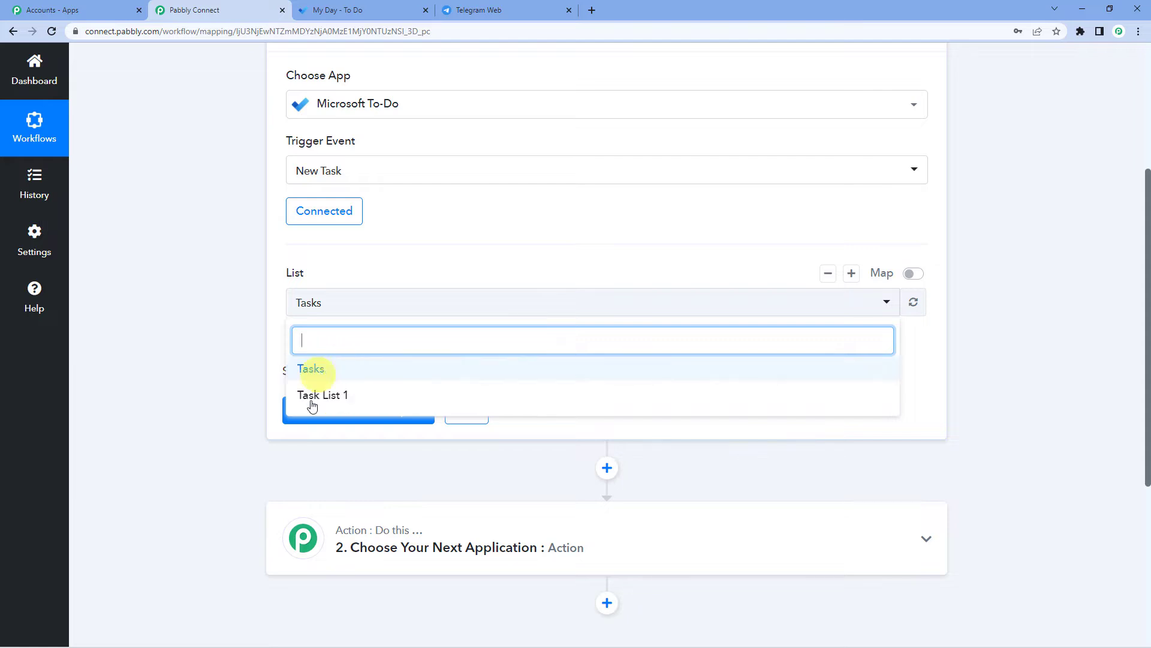
pyautogui.click(368, 273)
pyautogui.click(343, 13)
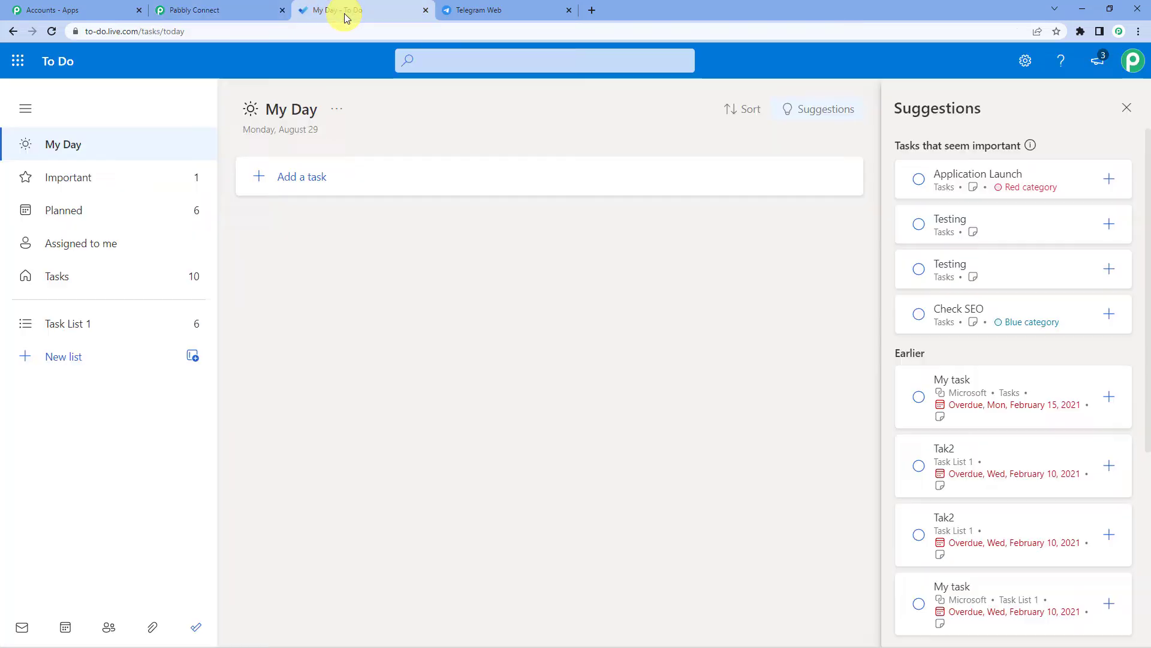
pyautogui.click(58, 280)
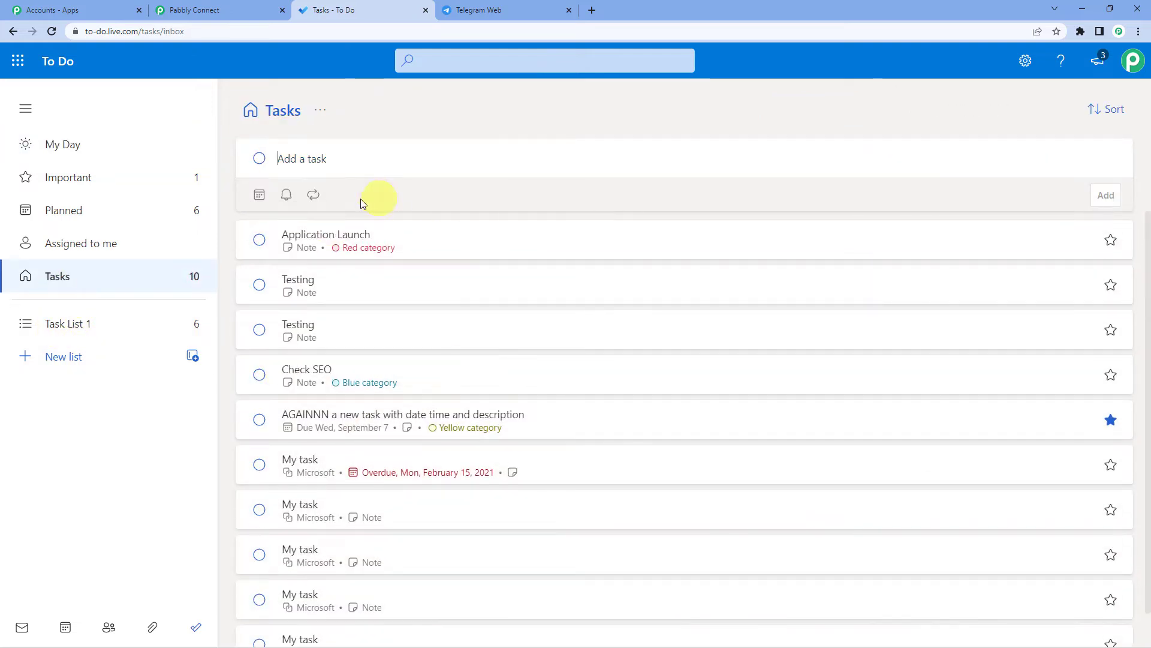
pyautogui.click(218, 19)
# - Select Tasks as the watched list and compare it against the To Do task list
pyautogui.click(329, 304)
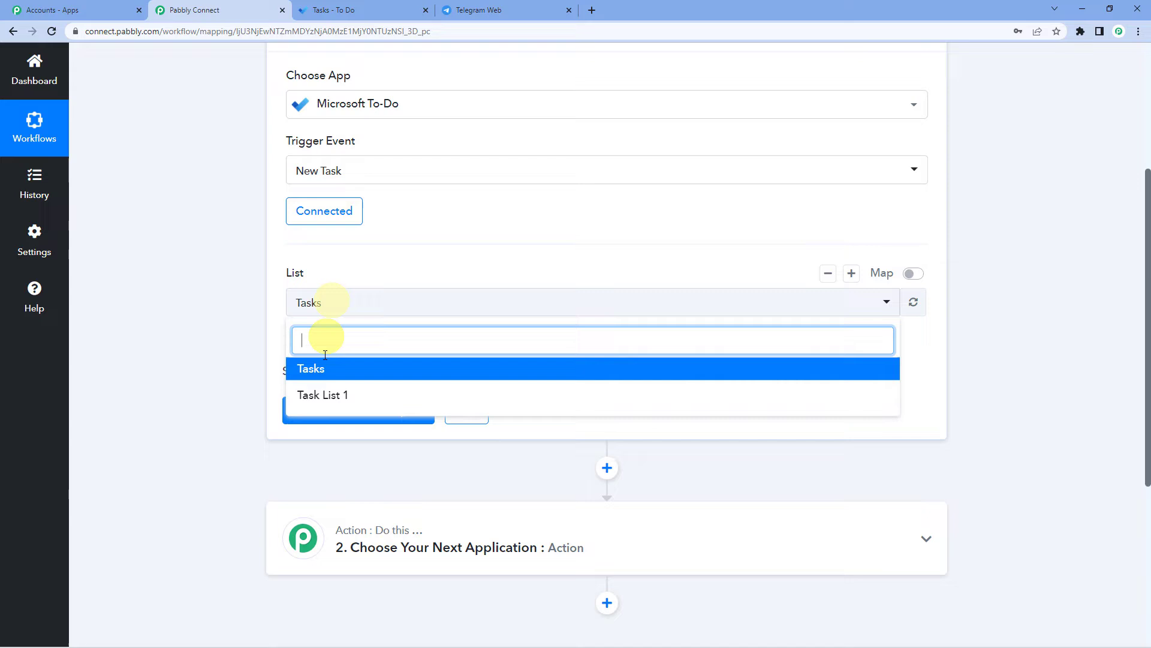
pyautogui.click(323, 370)
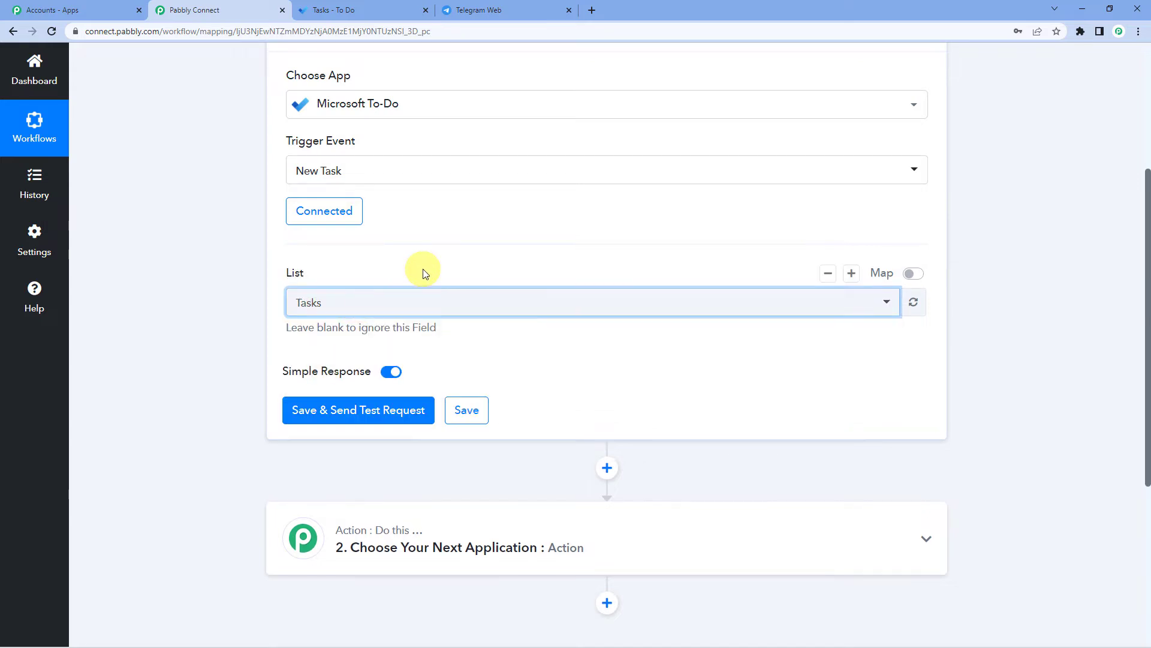
pyautogui.scroll(-2, 423, 273)
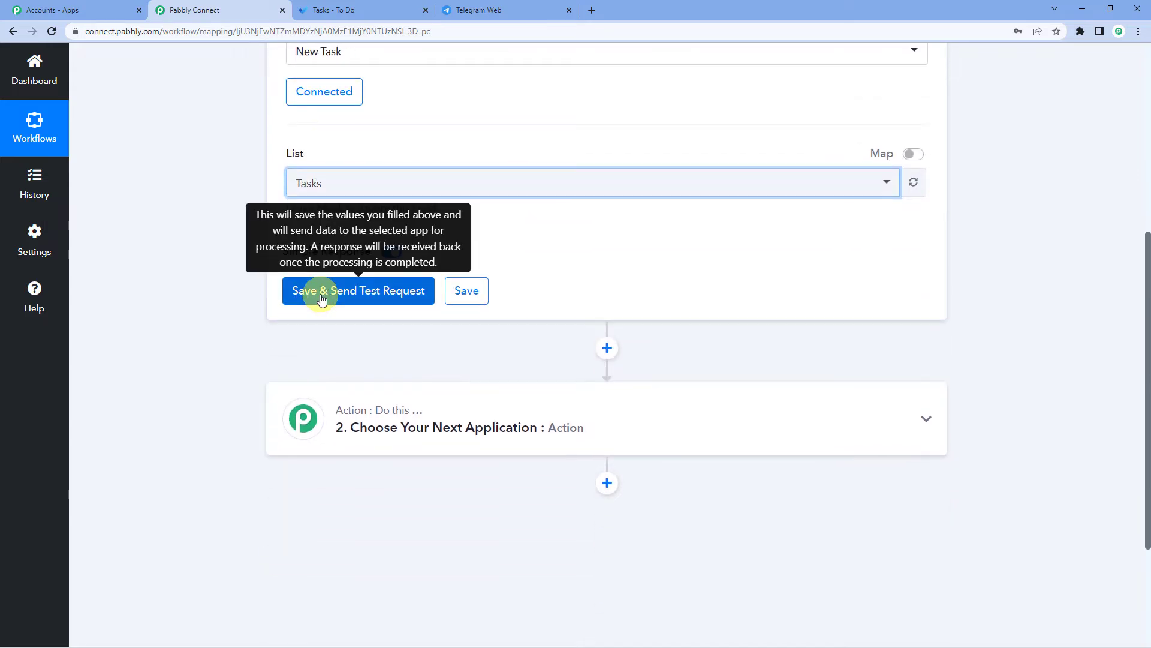
pyautogui.scroll(2, 322, 299)
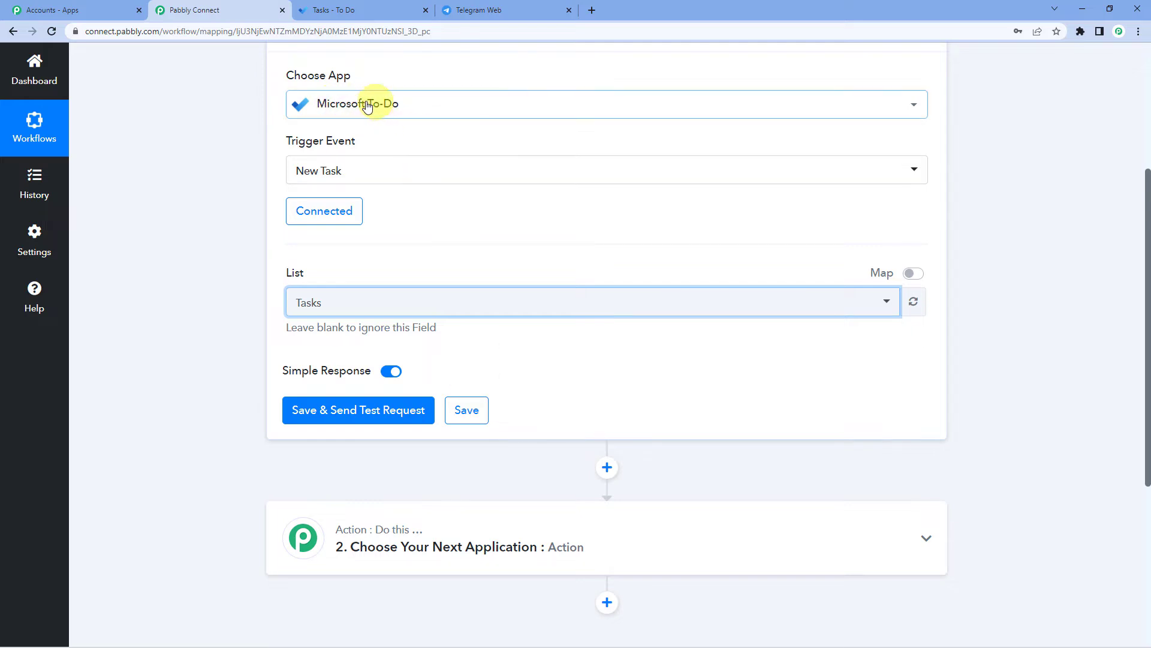
pyautogui.click(365, 12)
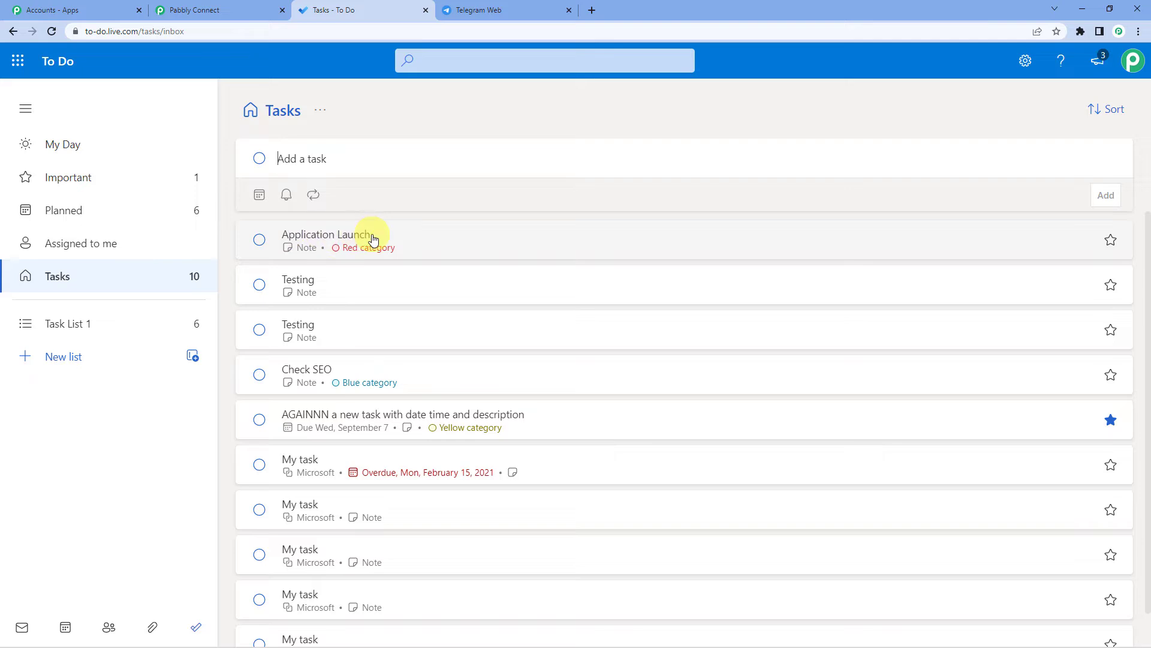
pyautogui.click(237, 12)
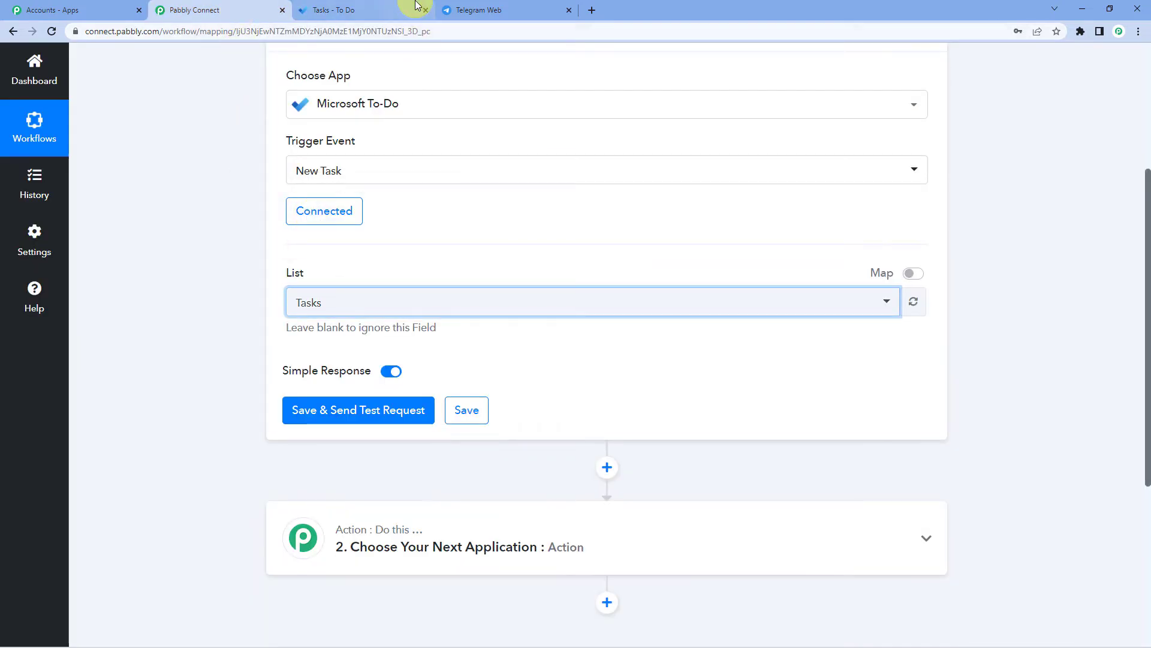
pyautogui.click(418, 6)
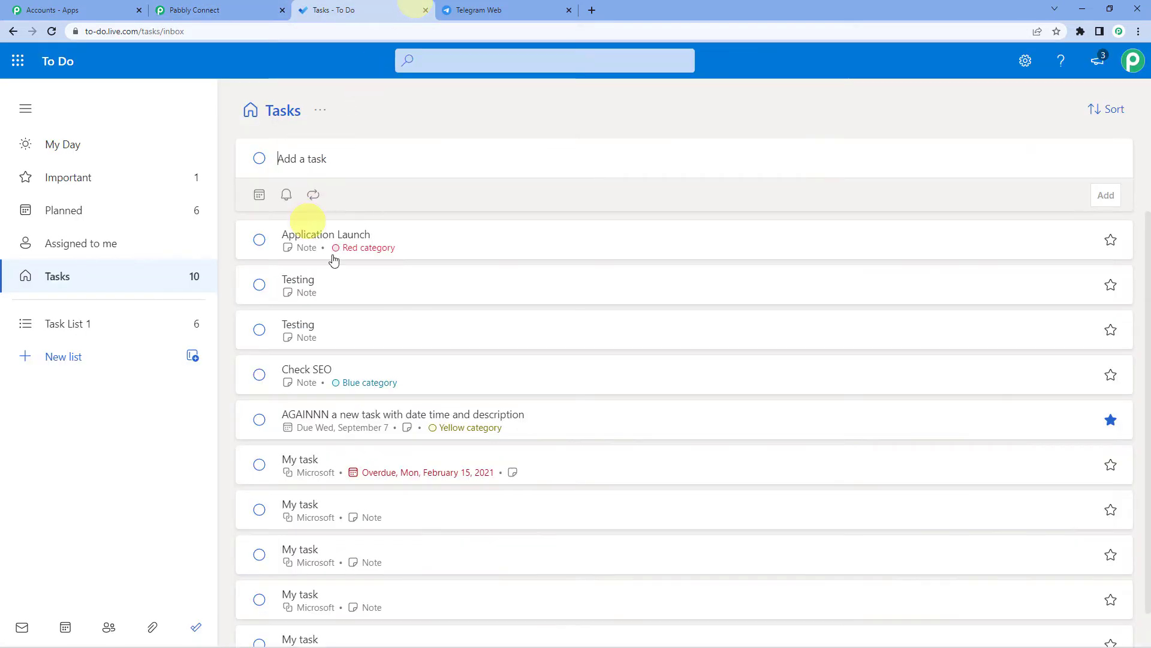
pyautogui.click(252, 11)
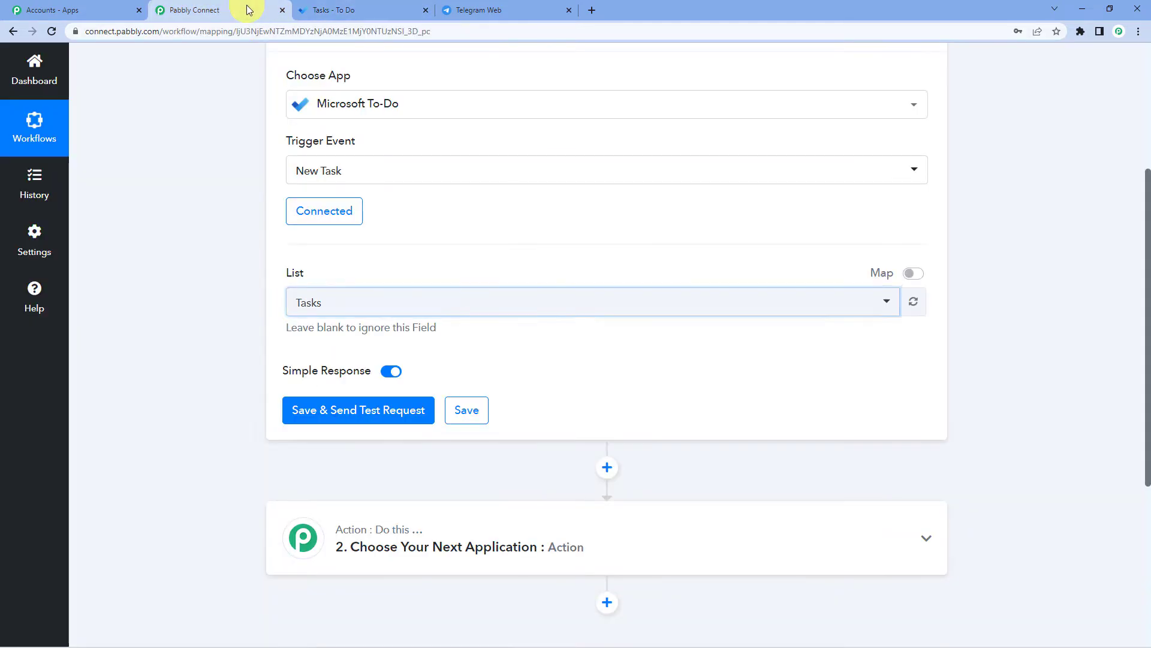
# - Send a test request and review the Application Launch title, Red category and 'Check Setup beforehand' note
pyautogui.click(351, 412)
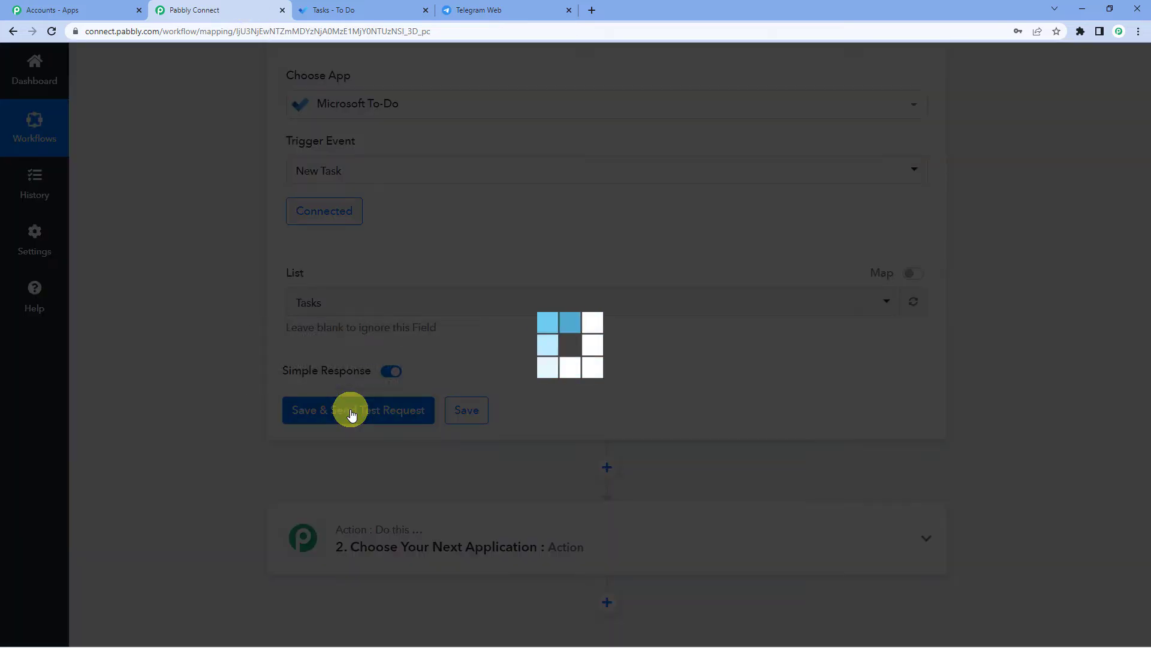
pyautogui.scroll(-5, 491, 269)
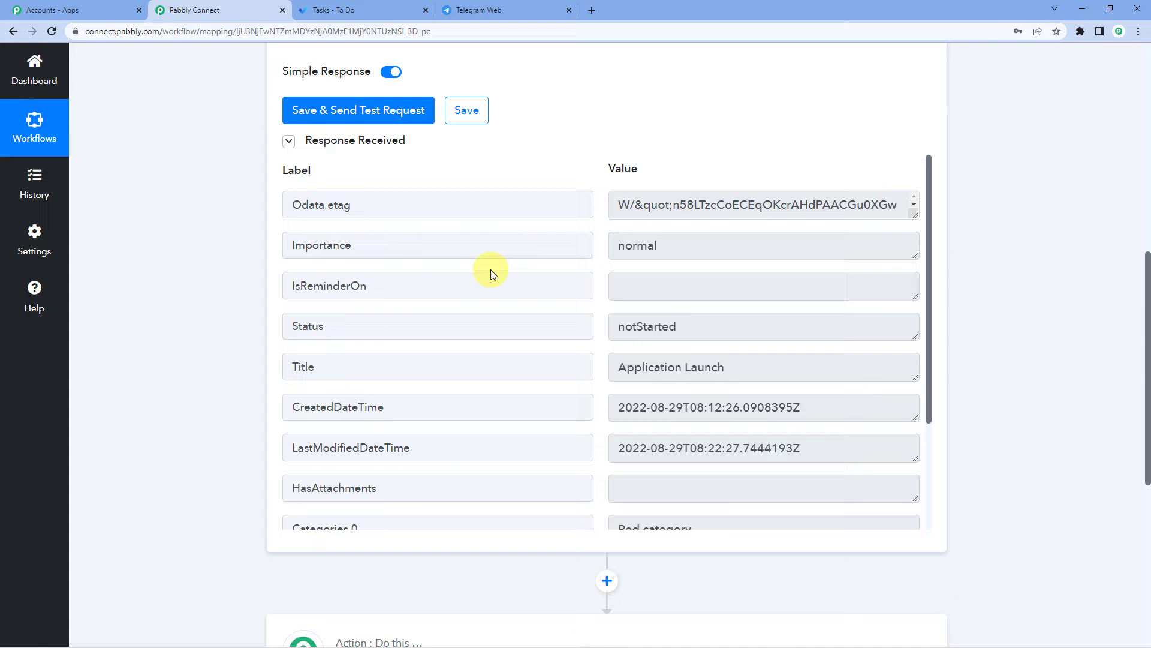
pyautogui.doubleClick(298, 366)
pyautogui.moveTo(618, 366); pyautogui.dragTo(706, 334)
pyautogui.scroll(-2, 707, 336)
pyautogui.moveTo(624, 379); pyautogui.dragTo(725, 381)
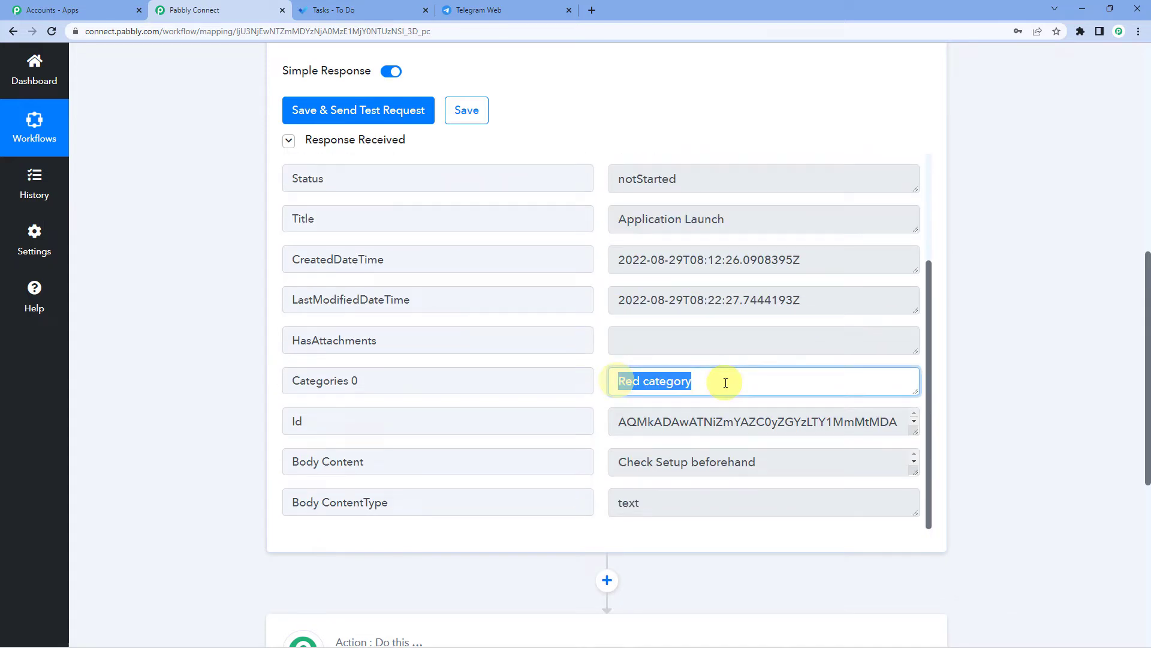
pyautogui.scroll(-3, 703, 367)
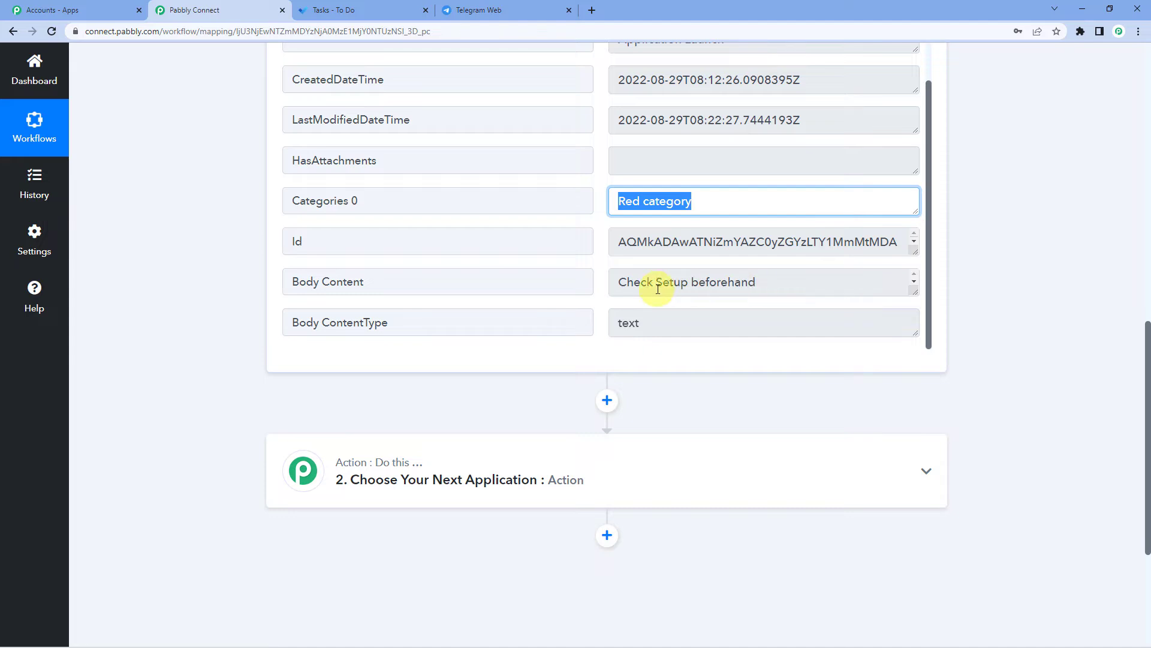
pyautogui.moveTo(622, 286); pyautogui.dragTo(693, 293)
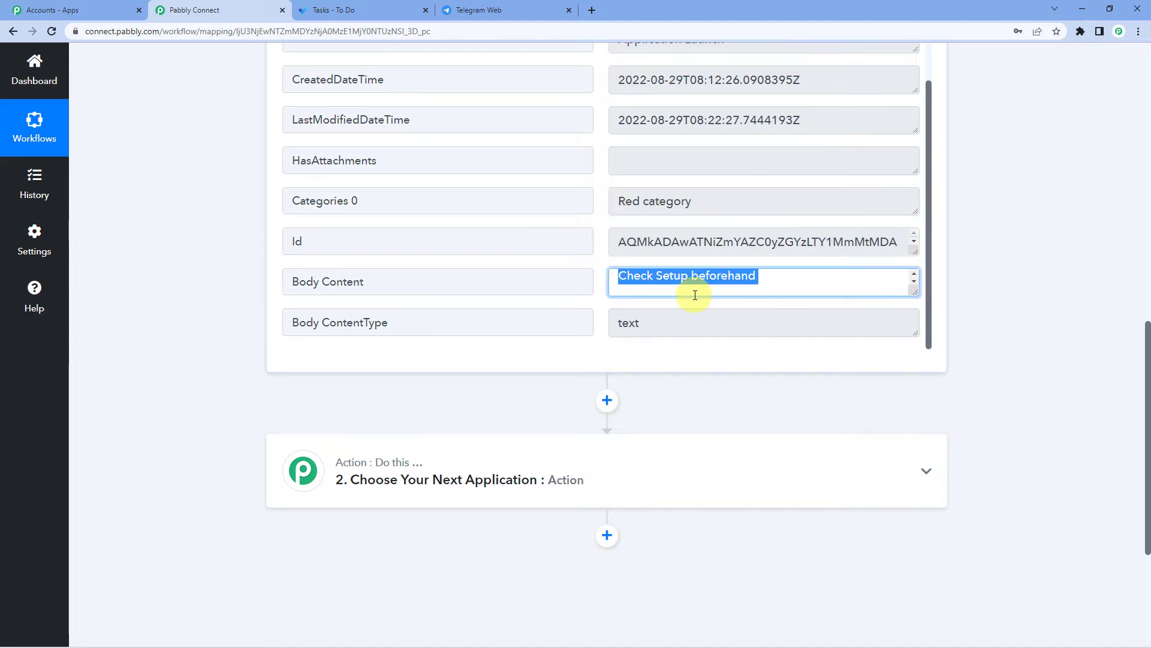
pyautogui.click(740, 290)
pyautogui.click(382, 6)
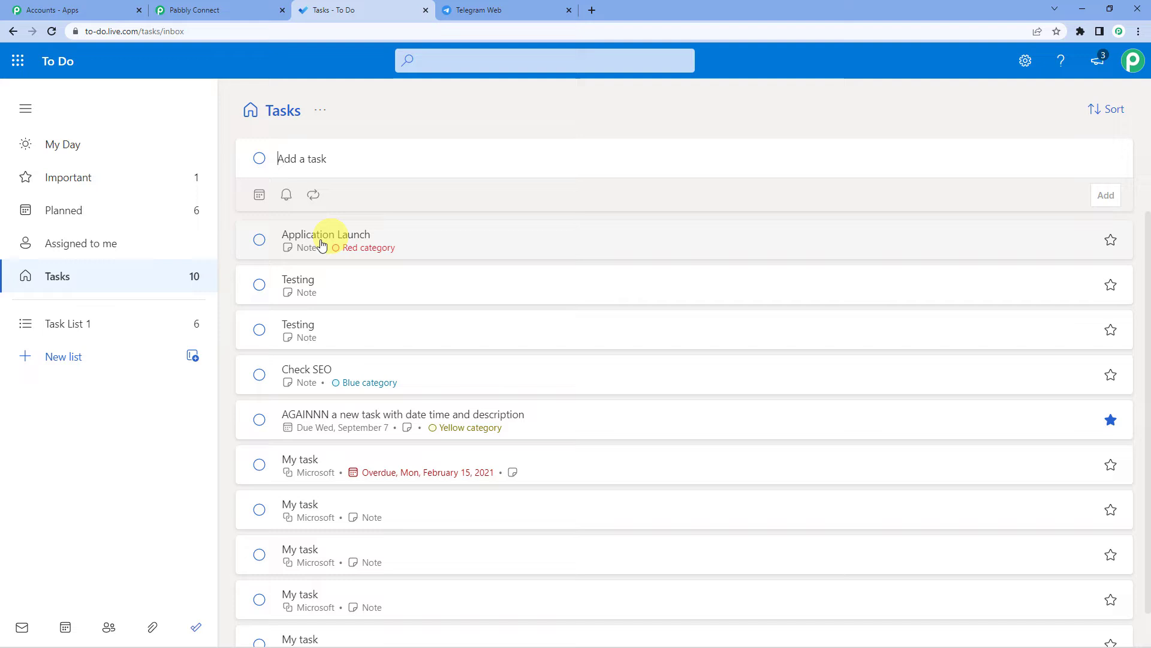
# - Open the Application Launch task in To Do and verify its note 'Check Setup beforehand'
pyautogui.click(307, 250)
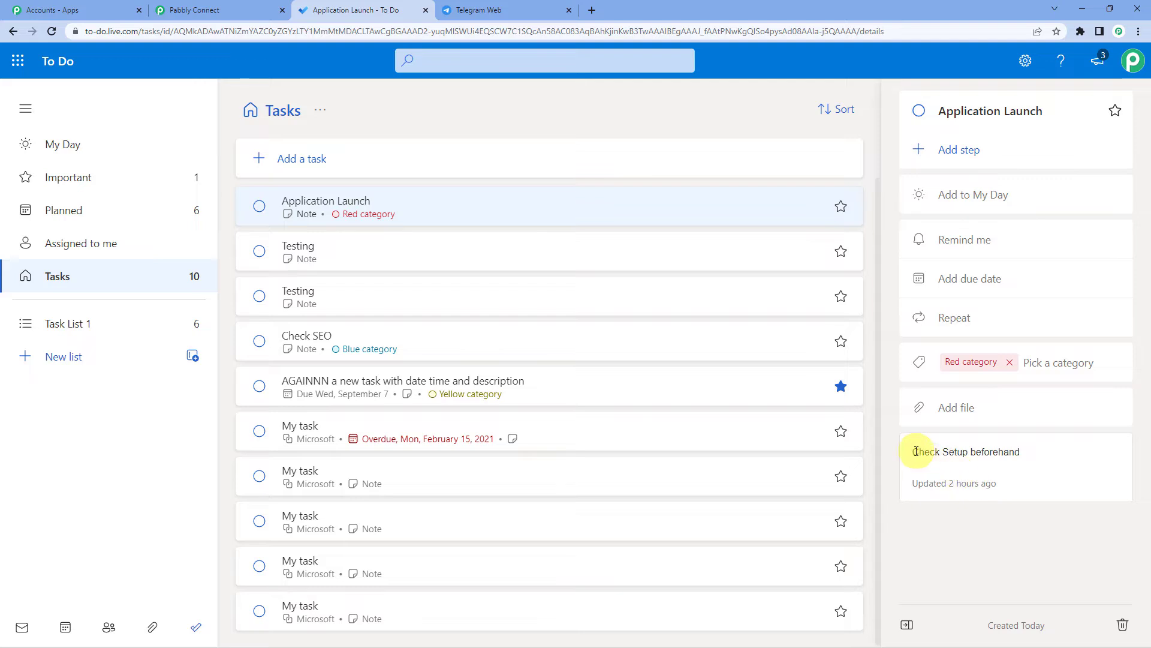
pyautogui.moveTo(915, 452); pyautogui.dragTo(1030, 454)
pyautogui.click(250, 8)
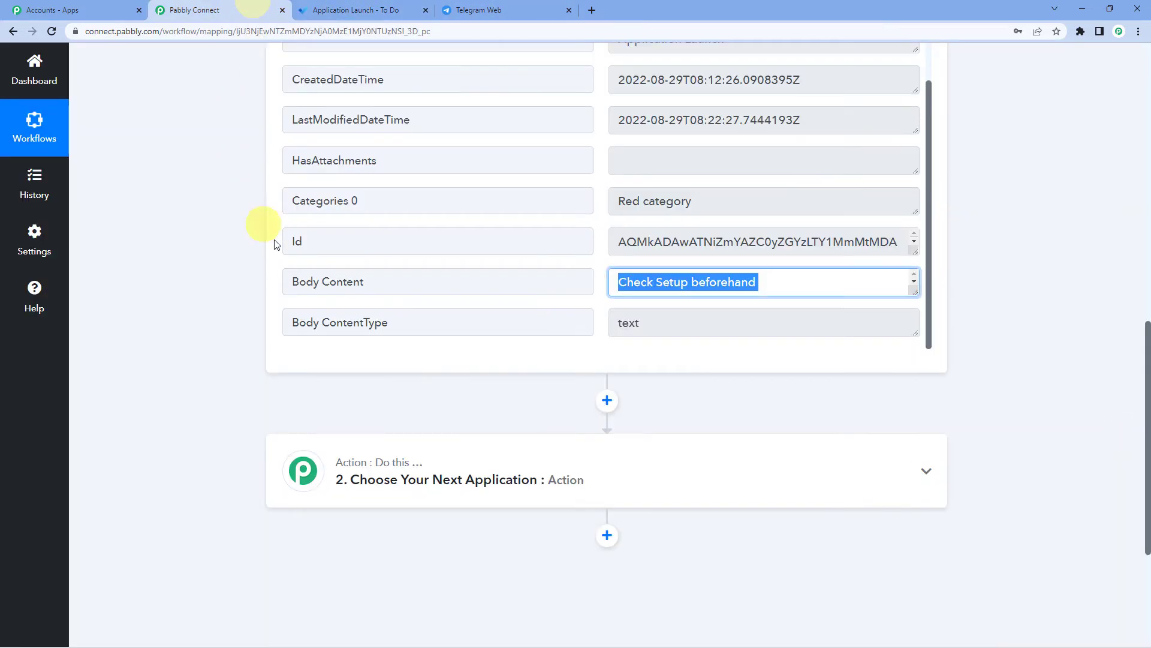
# - Search 'tele' and set Telegram Bot as the action app
pyautogui.scroll(4, 326, 298)
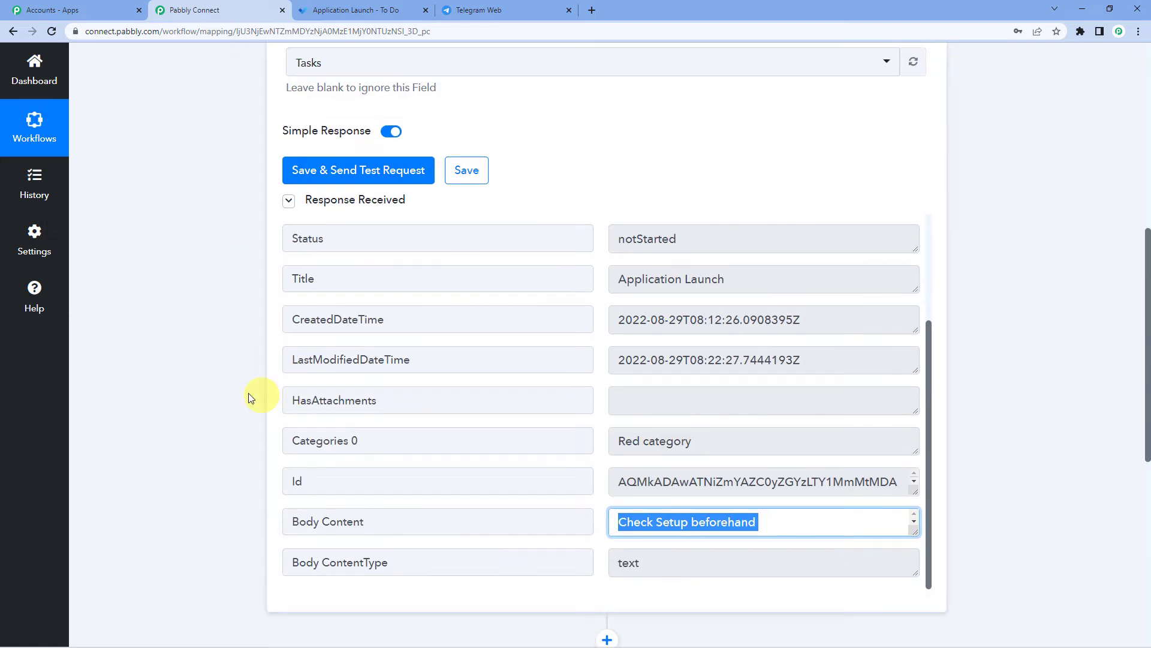
pyautogui.scroll(7, 199, 371)
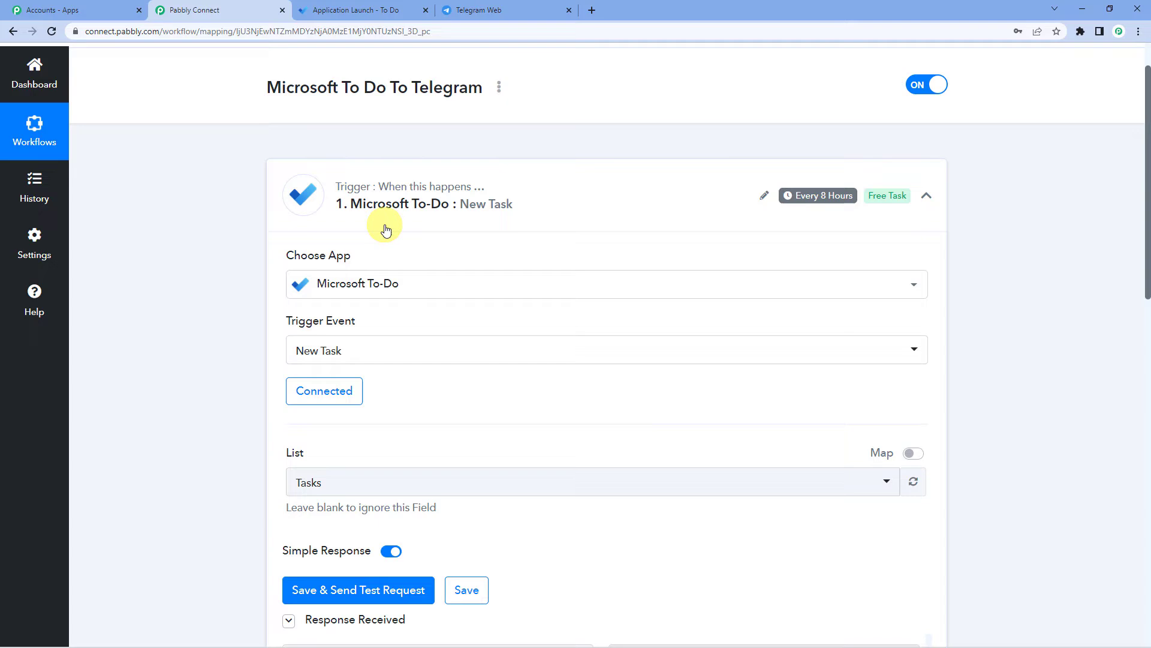
pyautogui.scroll(-11, 206, 390)
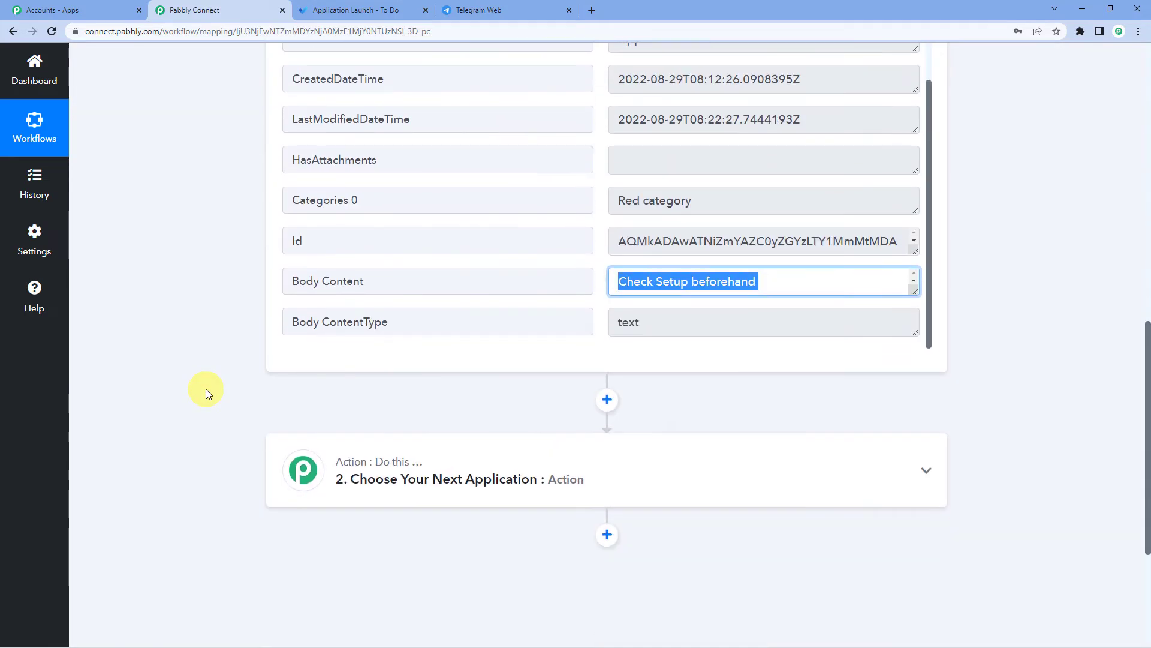
pyautogui.scroll(-3, 205, 394)
pyautogui.click(426, 304)
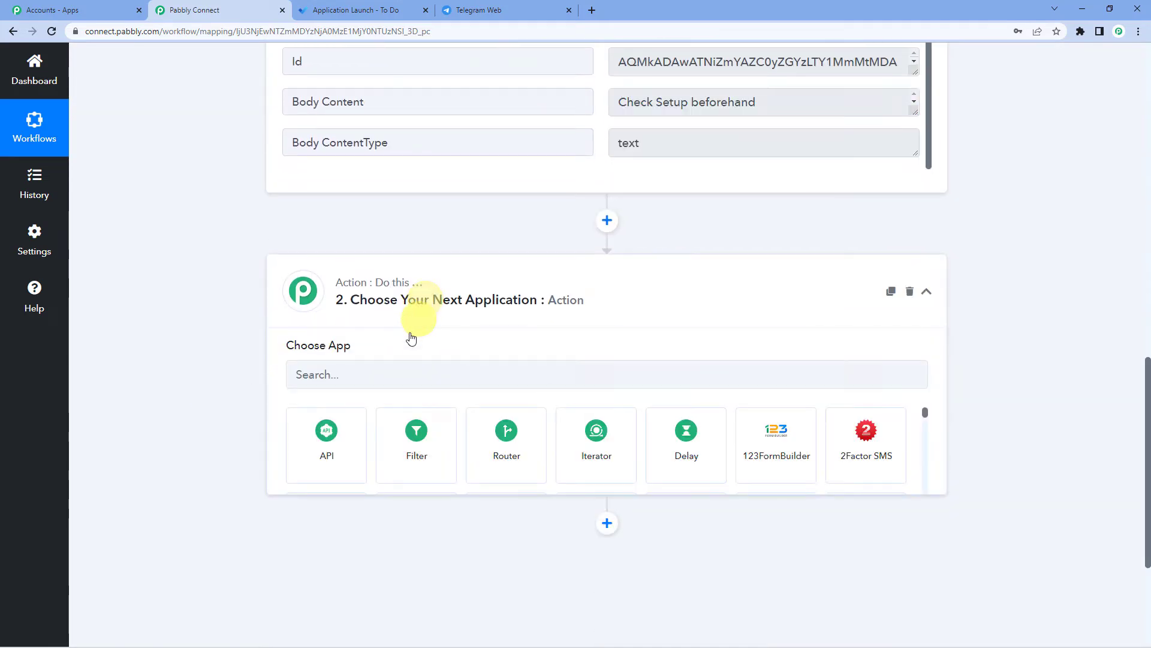
pyautogui.click(364, 373)
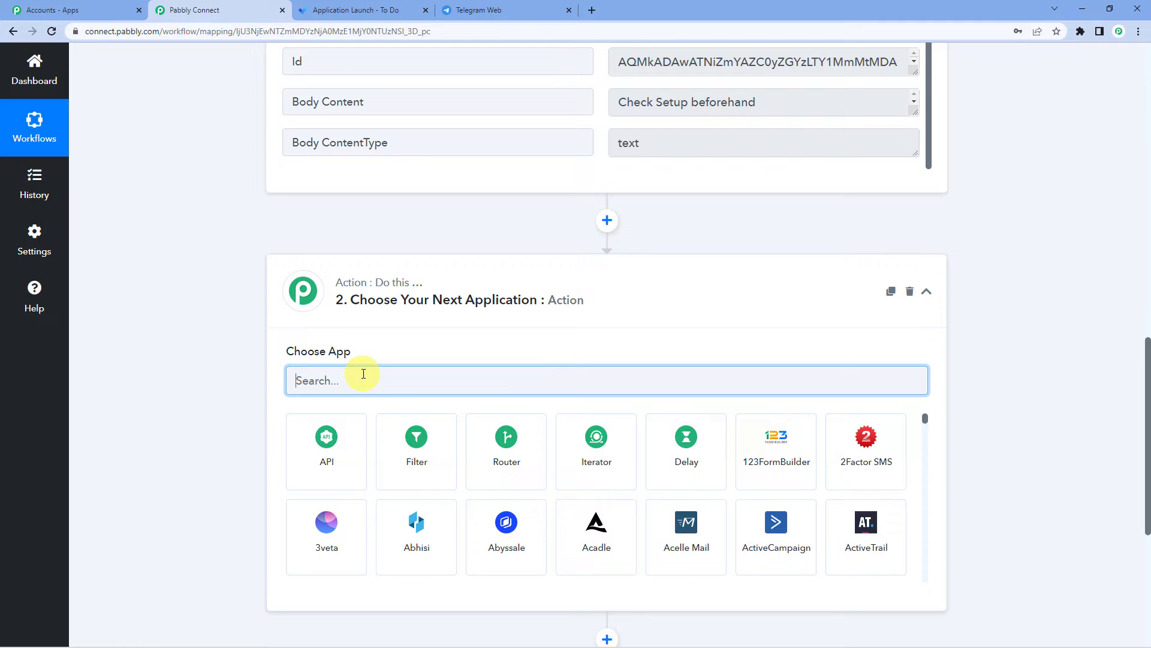
pyautogui.write('t')
pyautogui.press('BackSpace')
pyautogui.write('tele')
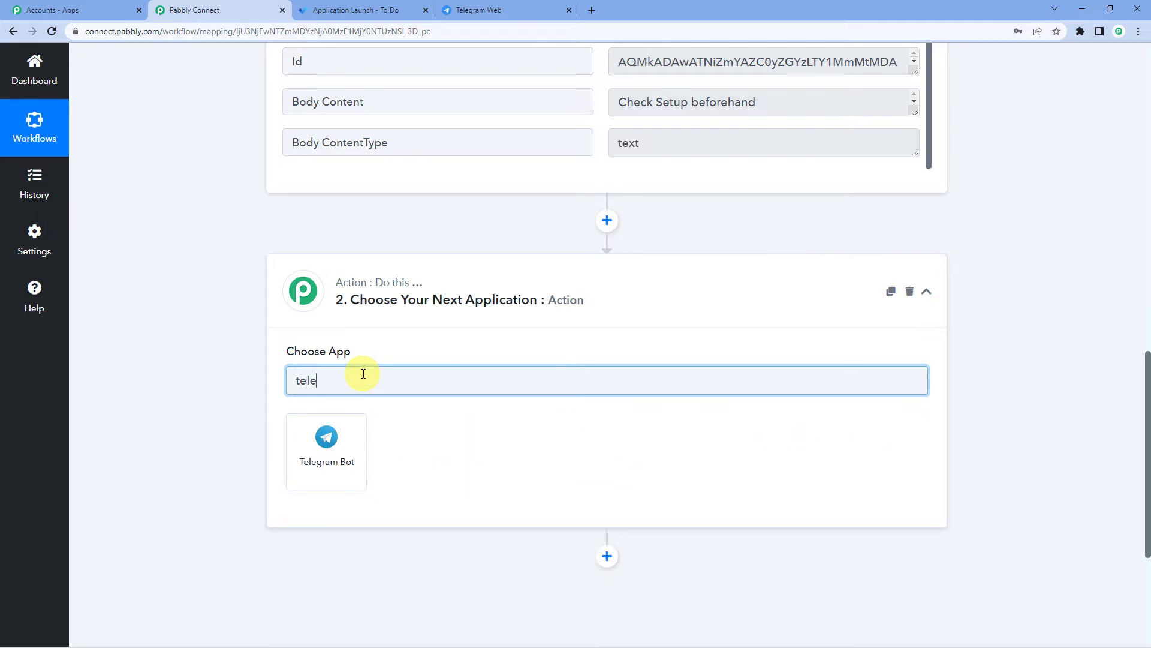
pyautogui.click(348, 441)
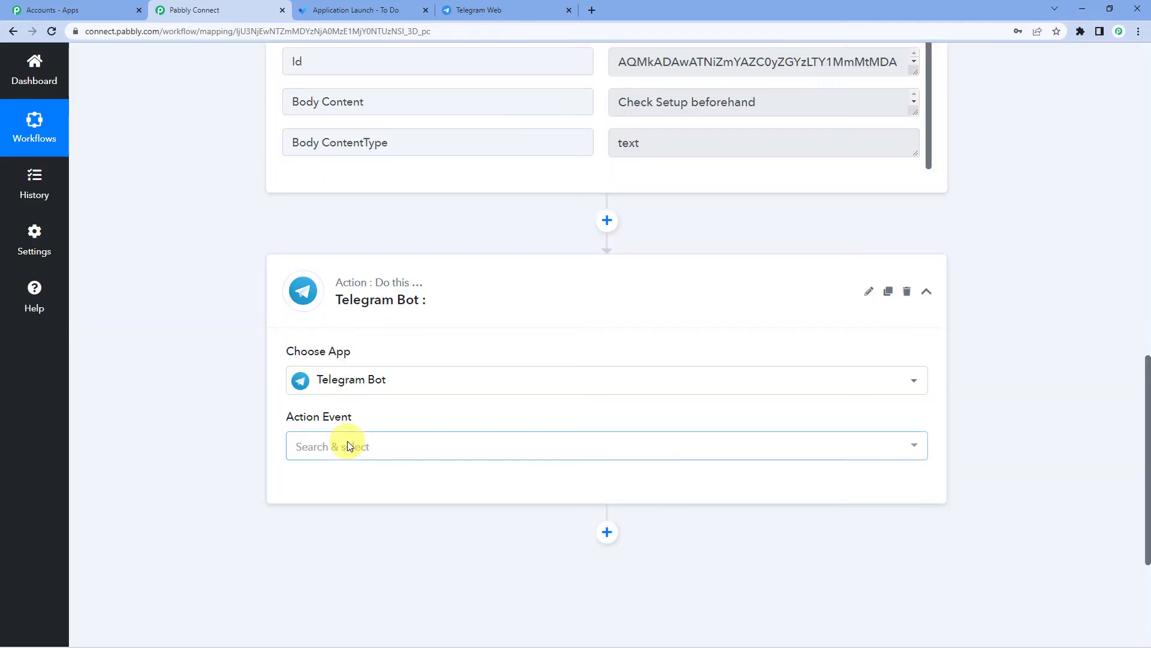
# - Choose Send a Text Message or a Reply (HTML) as the action and begin connecting
pyautogui.click(364, 443)
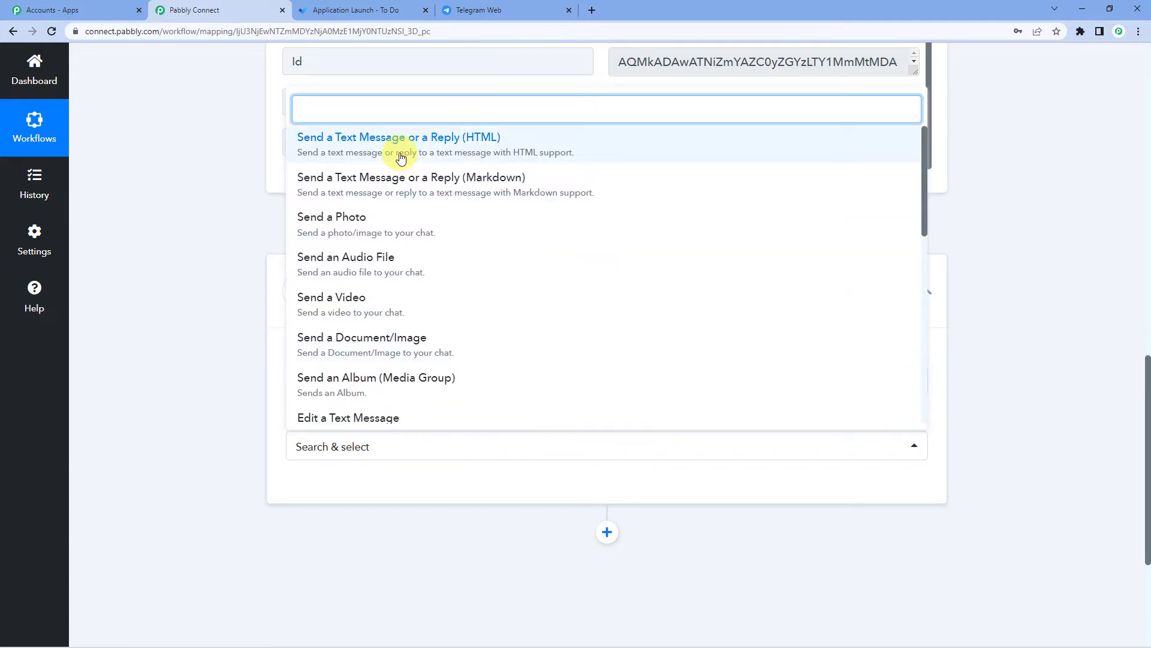
pyautogui.click(486, 142)
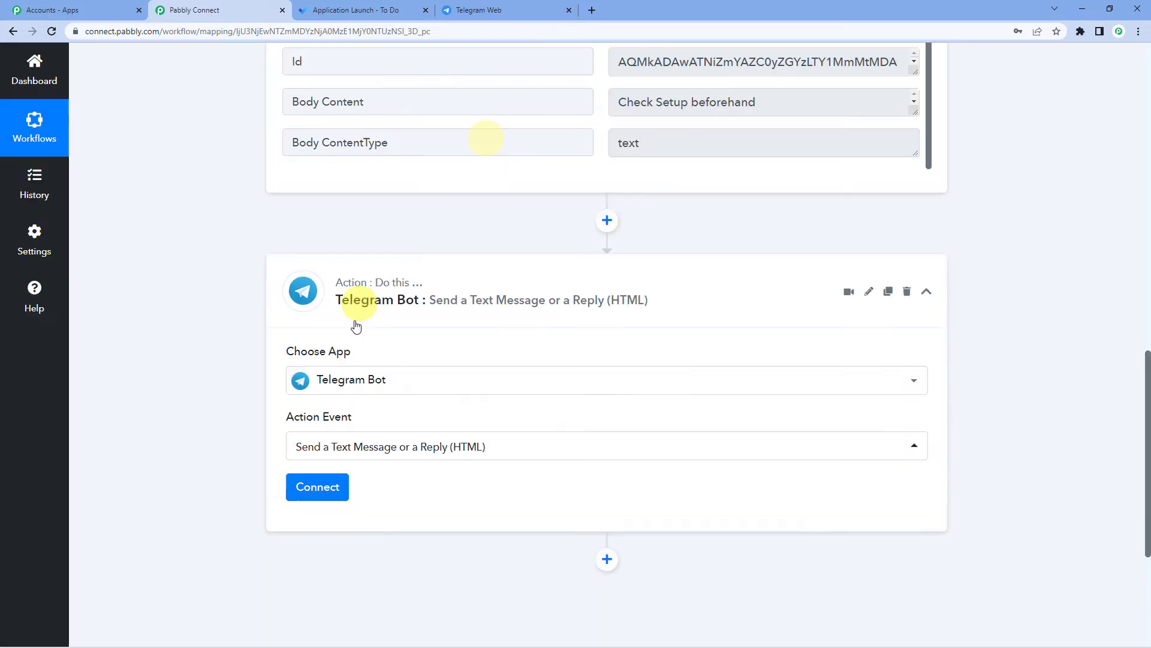
pyautogui.click(339, 490)
# - Add a new Telegram Bot connection and read the BotFather /newbot instructions
pyautogui.click(535, 199)
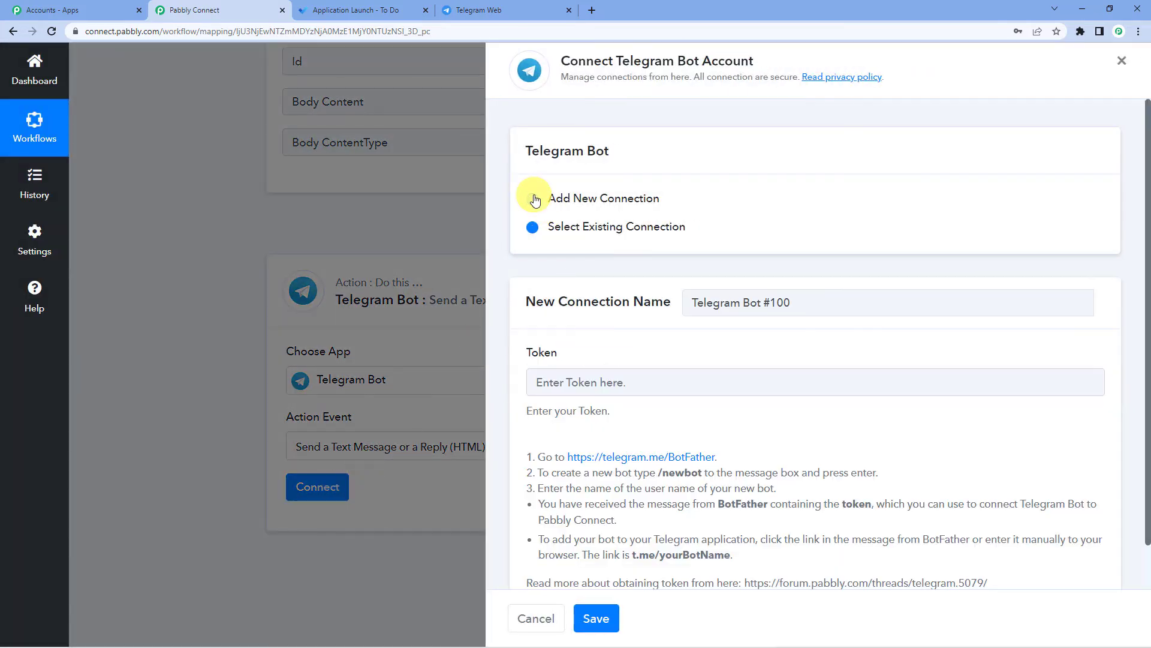
pyautogui.scroll(-1, 539, 288)
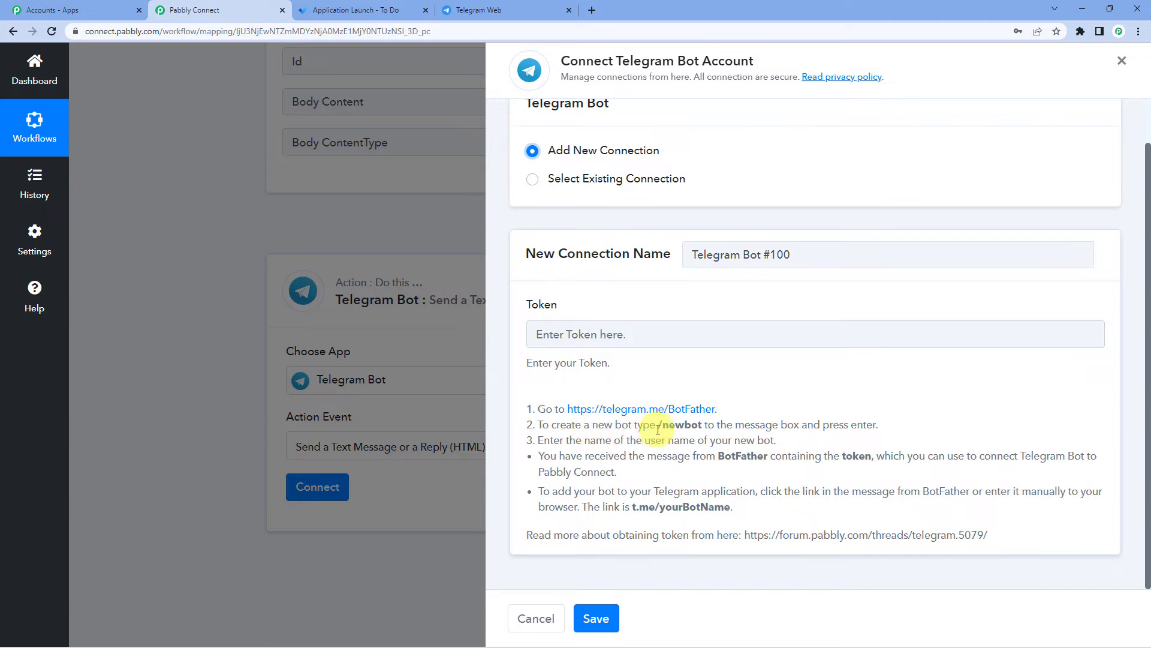
pyautogui.moveTo(658, 429); pyautogui.dragTo(699, 426)
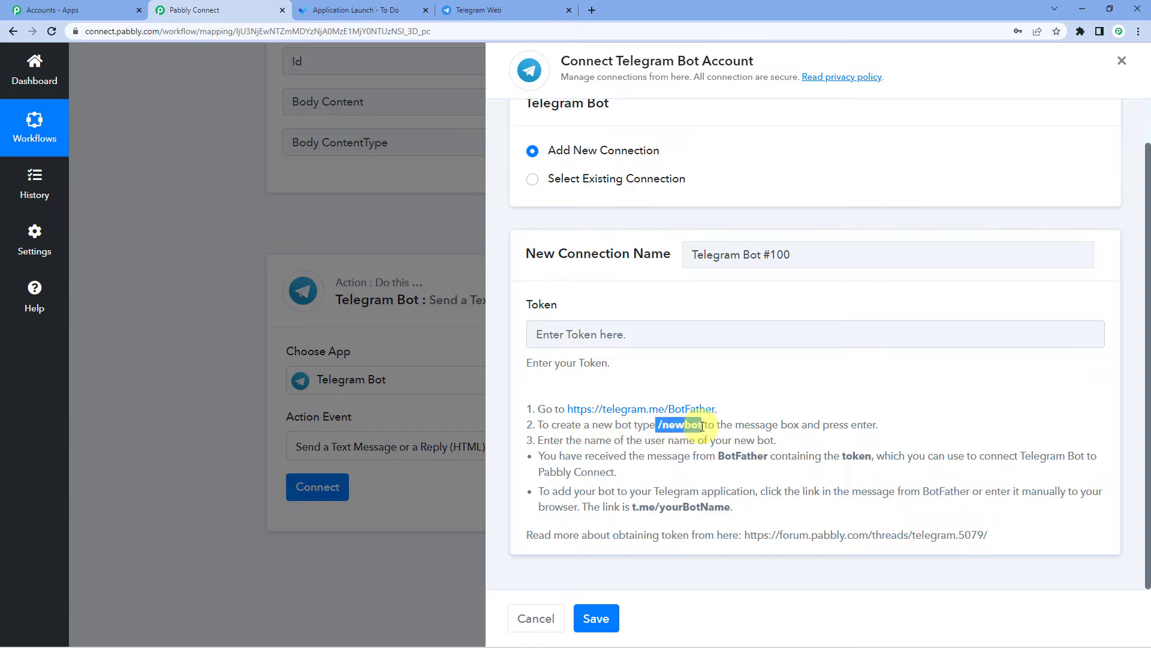
pyautogui.moveTo(701, 430); pyautogui.dragTo(702, 428)
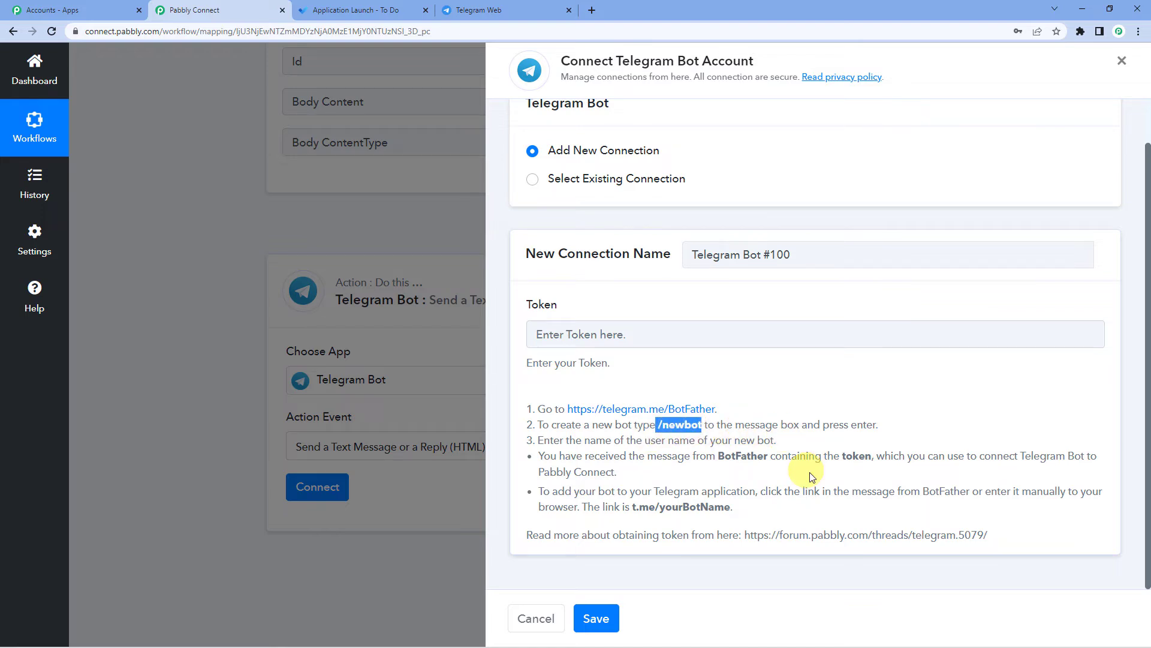
pyautogui.click(686, 366)
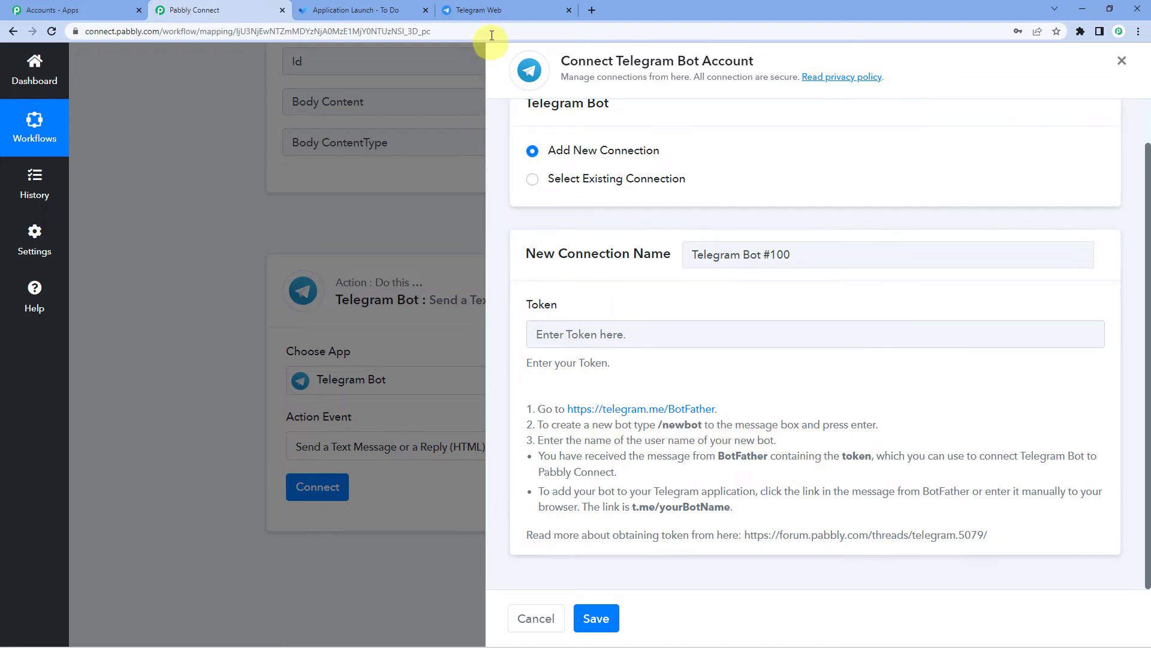
# - In Telegram's BotFather chat, send /newbot and name the bot Craze_cat
pyautogui.click(488, 13)
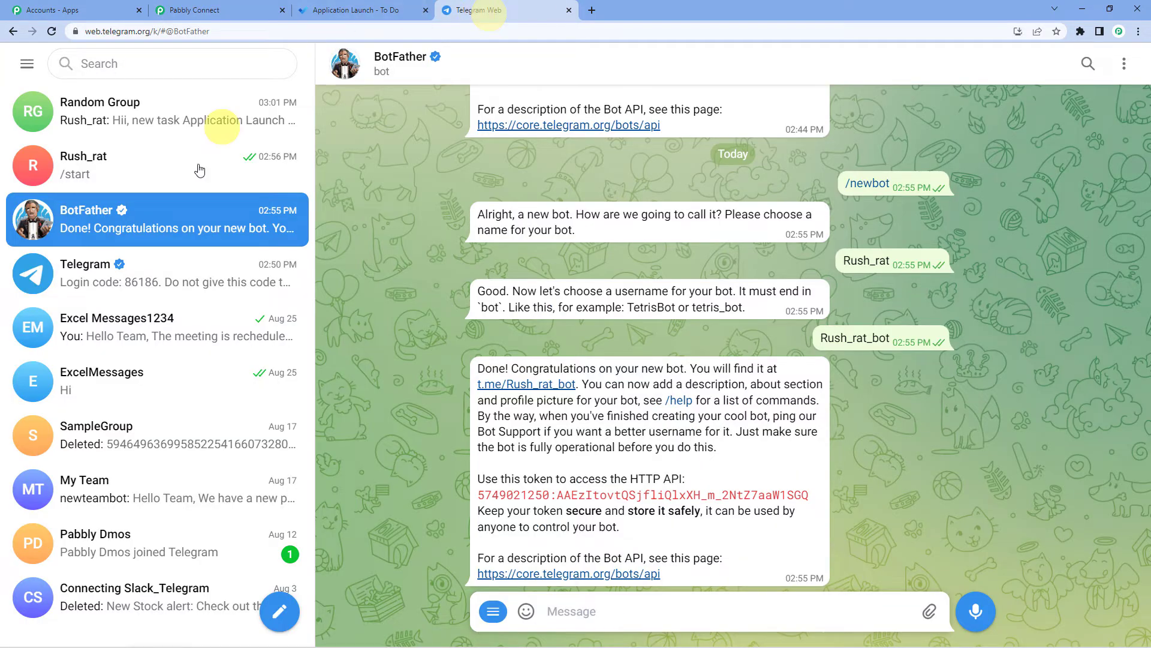
pyautogui.click(105, 216)
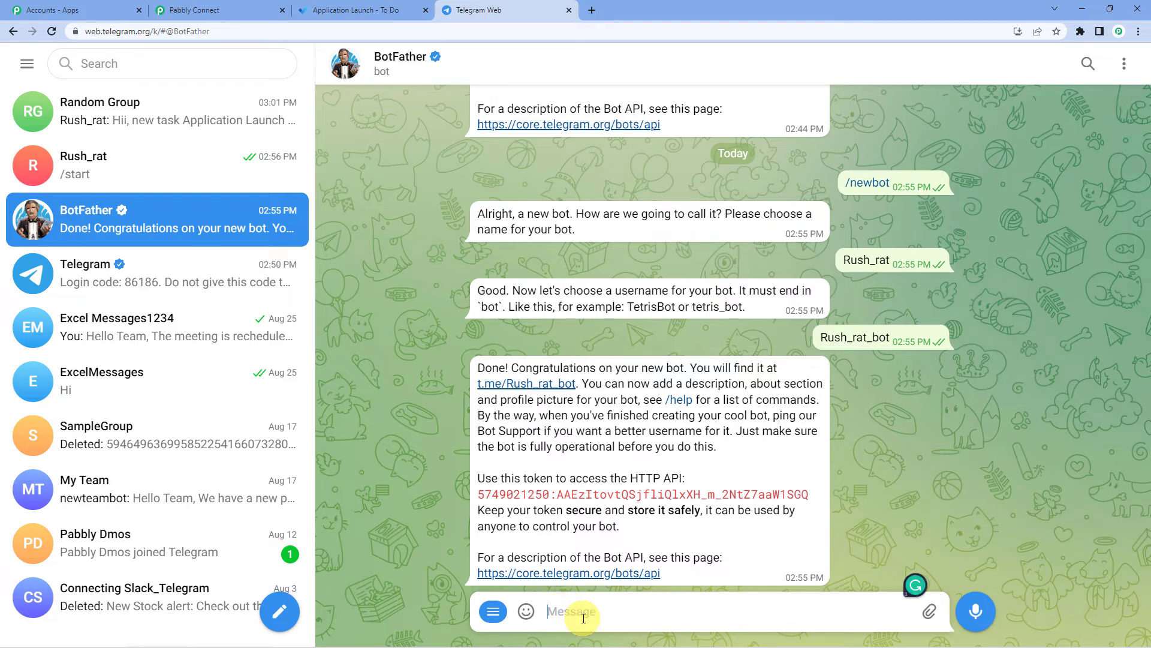
pyautogui.write('/newbot')
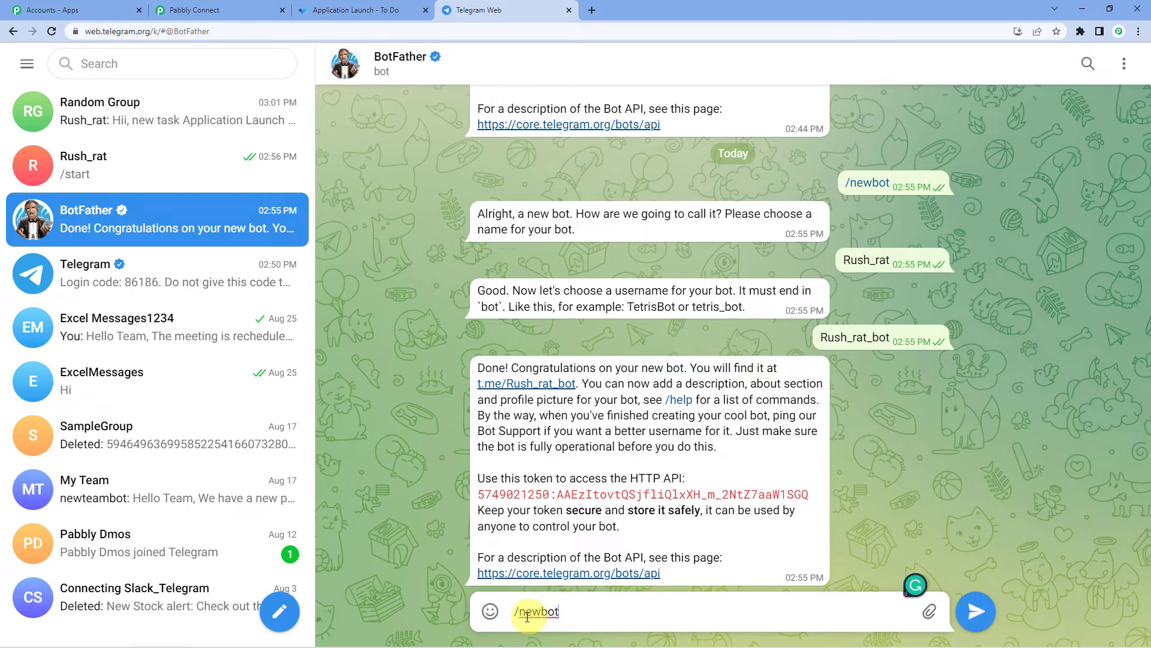
pyautogui.press('Return')
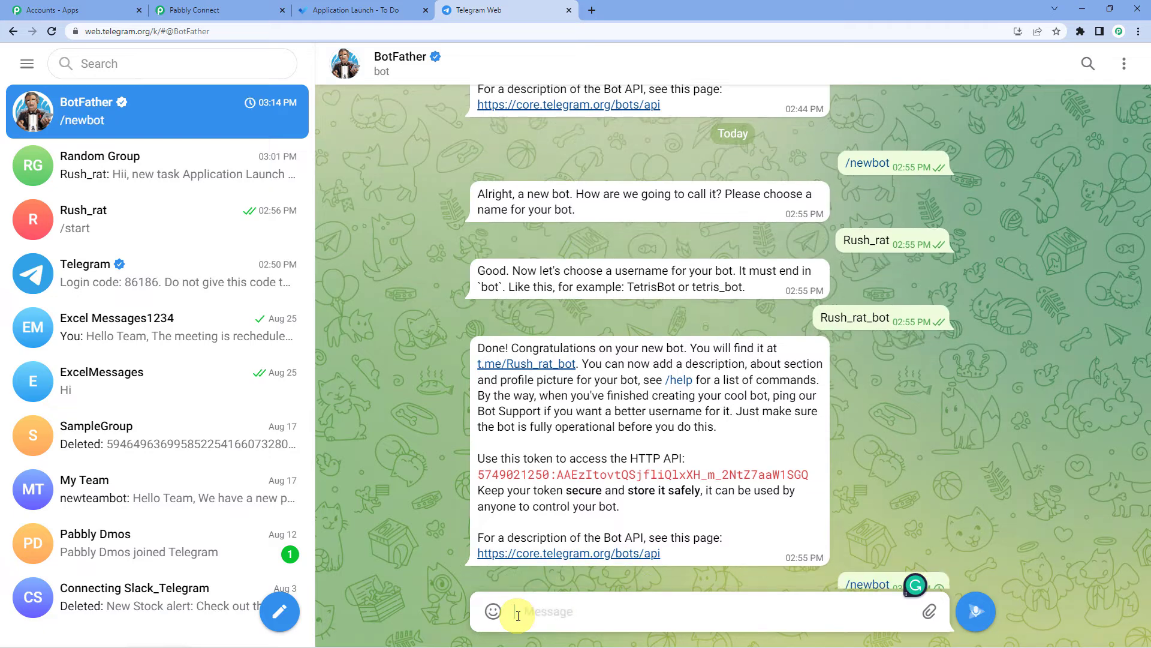
pyautogui.moveTo(522, 615)
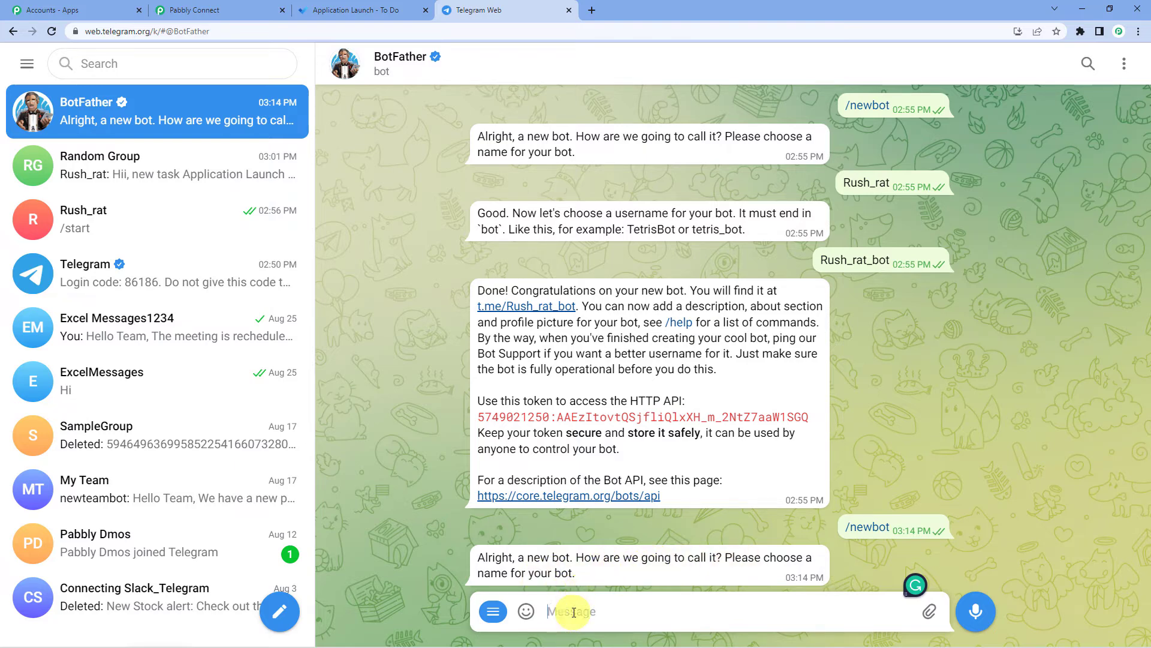
pyautogui.write('Crz')
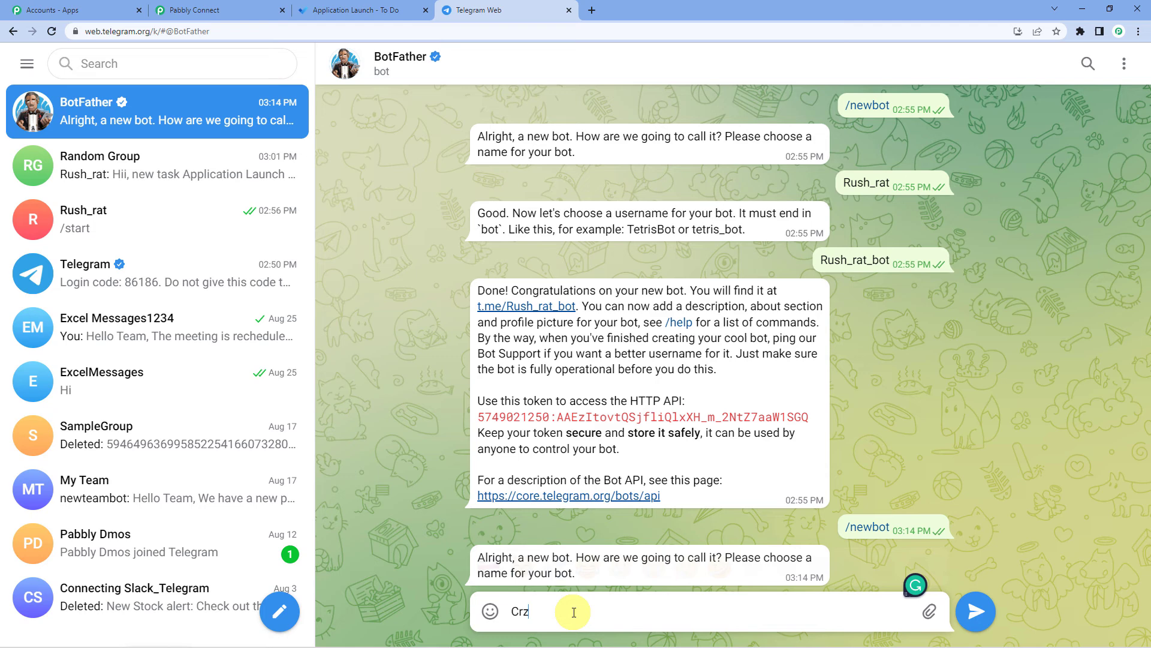
pyautogui.press('BackSpace')
pyautogui.write('aze_cat')
pyautogui.press('Return')
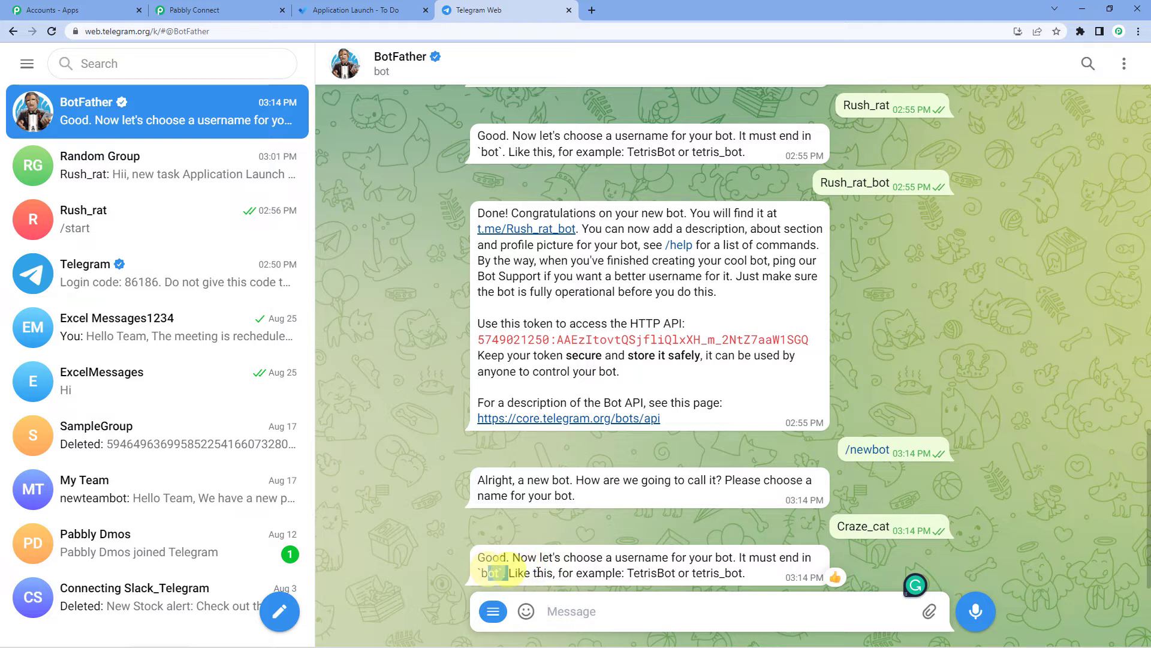
# - Give the bot the username Craze_cat_bot, following BotFather's _bot ending rule
pyautogui.moveTo(630, 572); pyautogui.dragTo(746, 573)
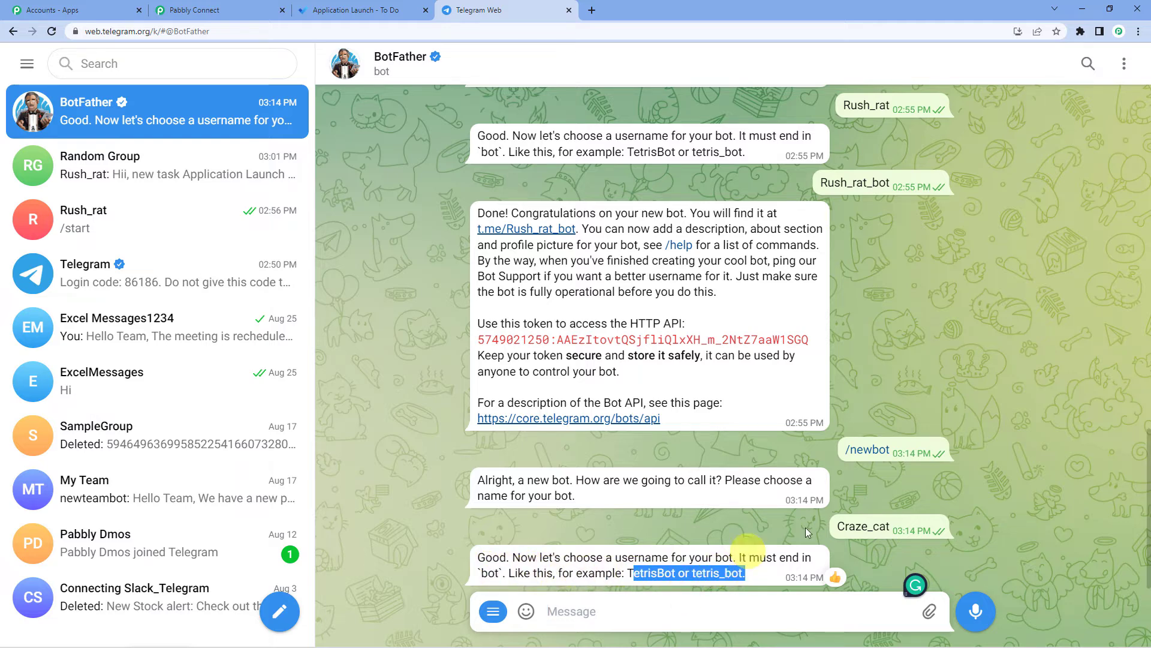
pyautogui.moveTo(837, 526); pyautogui.dragTo(872, 526)
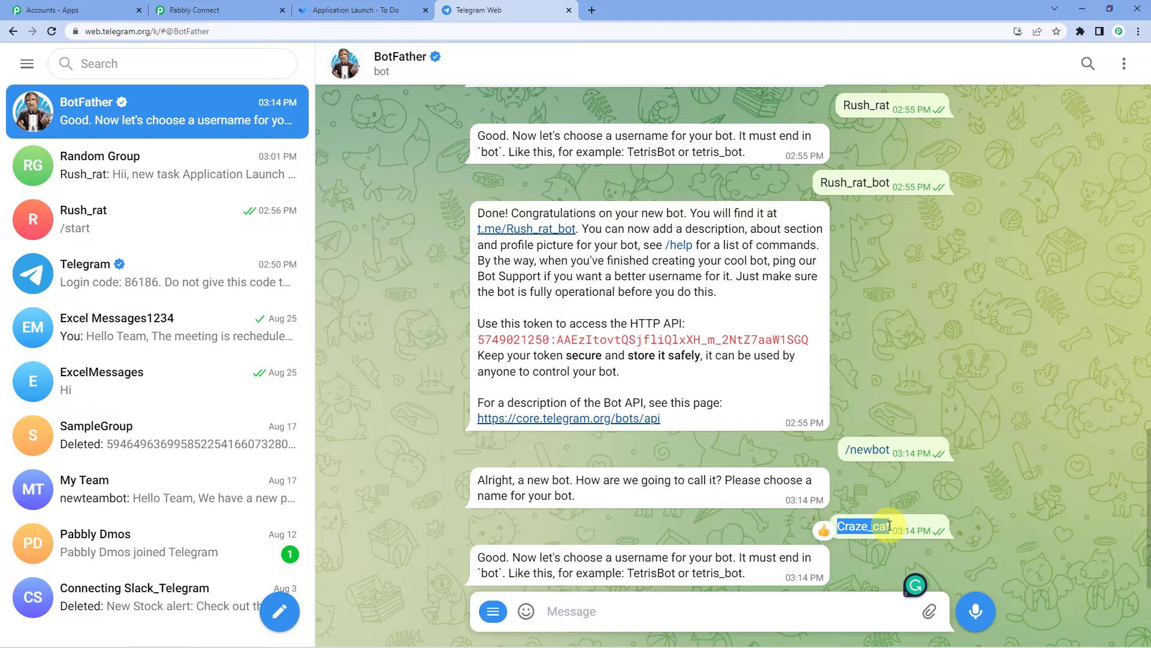
pyautogui.click(579, 611)
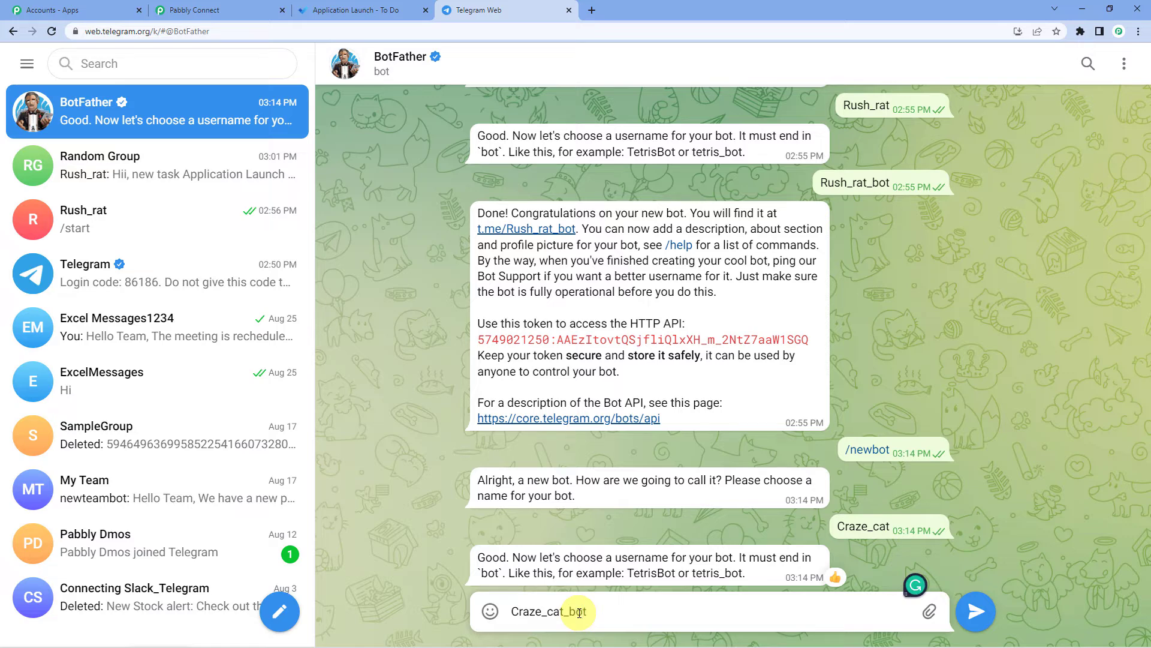
pyautogui.doubleClick(579, 612)
pyautogui.moveTo(569, 611); pyautogui.dragTo(587, 611)
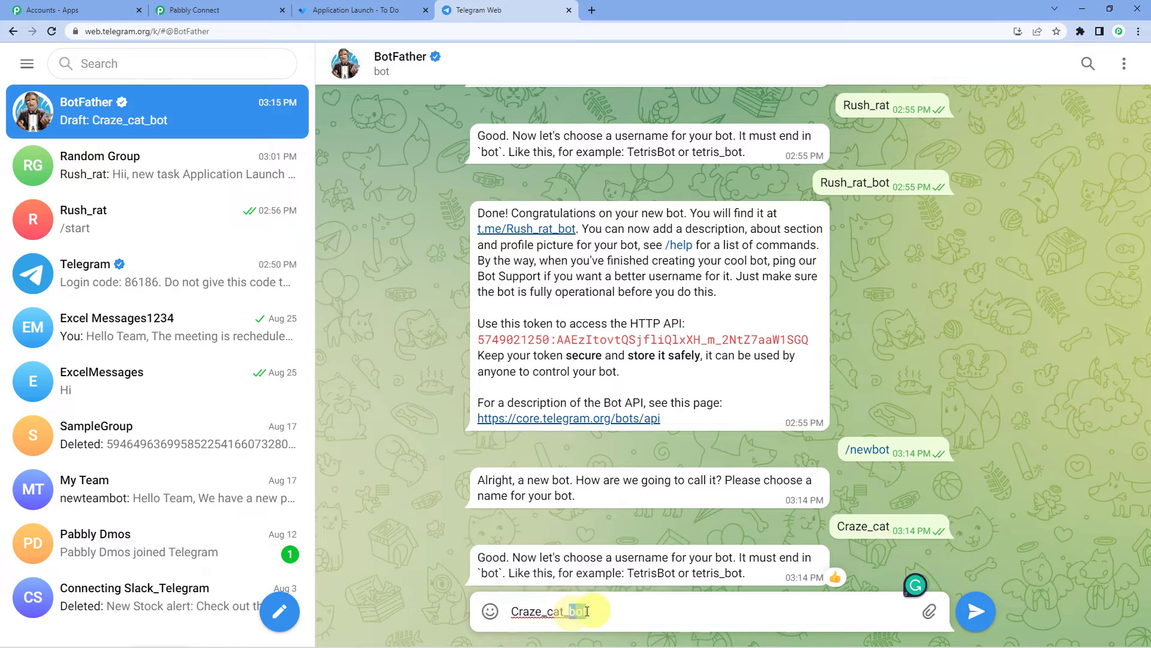
pyautogui.moveTo(747, 573); pyautogui.dragTo(720, 572)
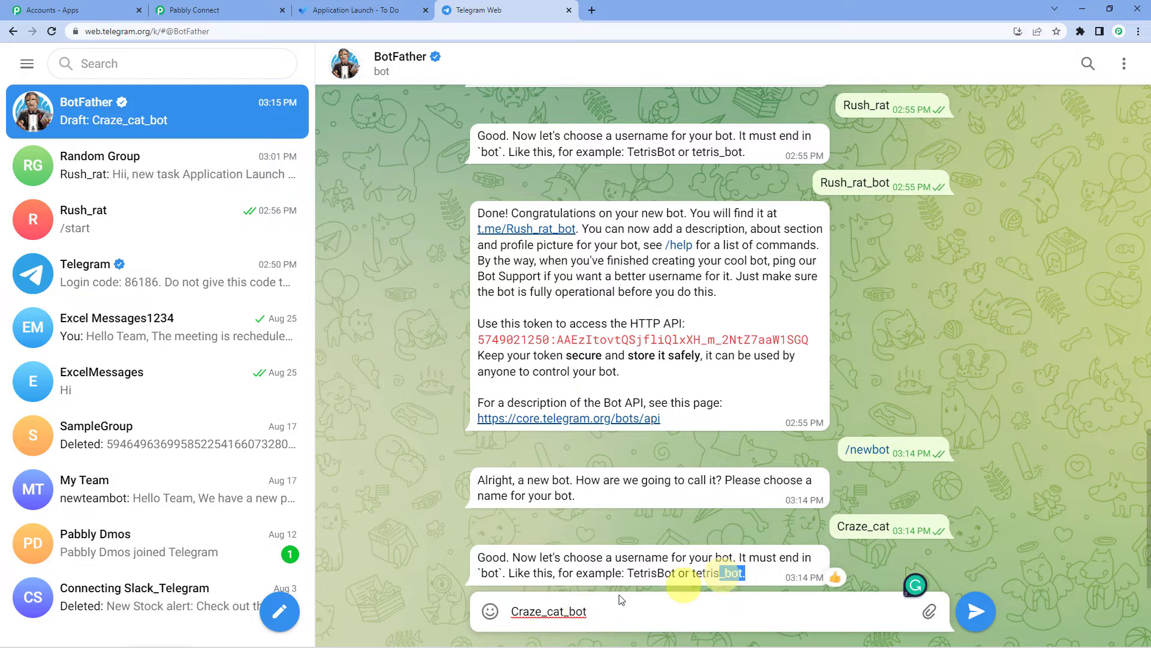
pyautogui.click(608, 613)
pyautogui.press('Return')
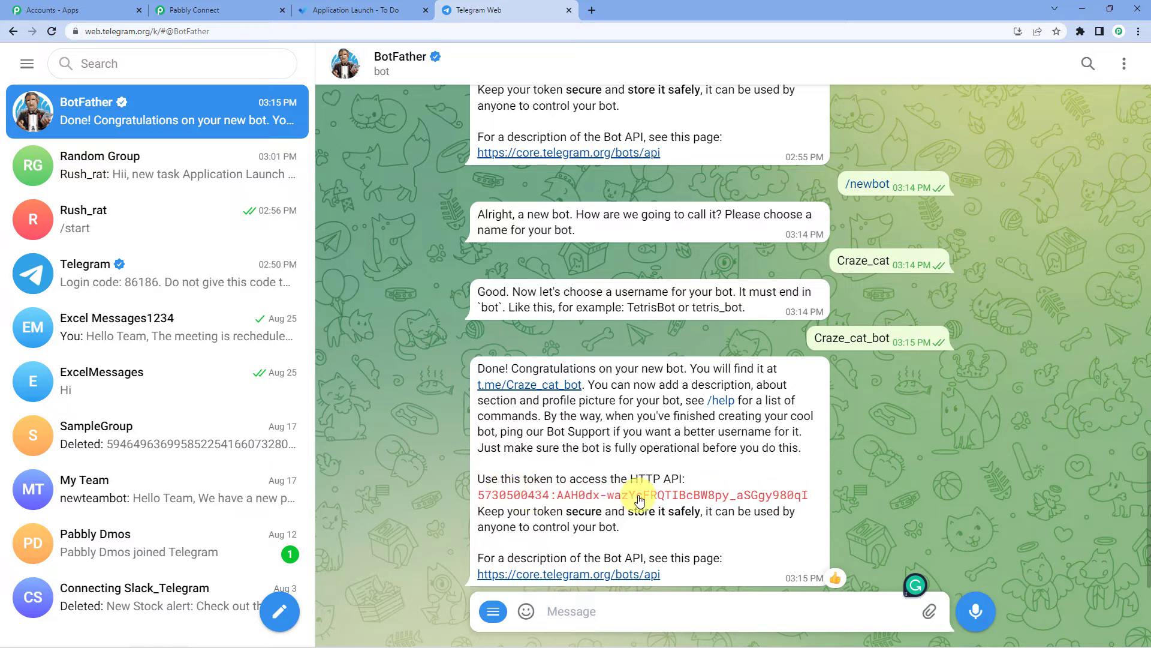
# - Paste the bot's access token into the Token field and save the Telegram Bot connection
pyautogui.click(243, 5)
pyautogui.click(570, 335)
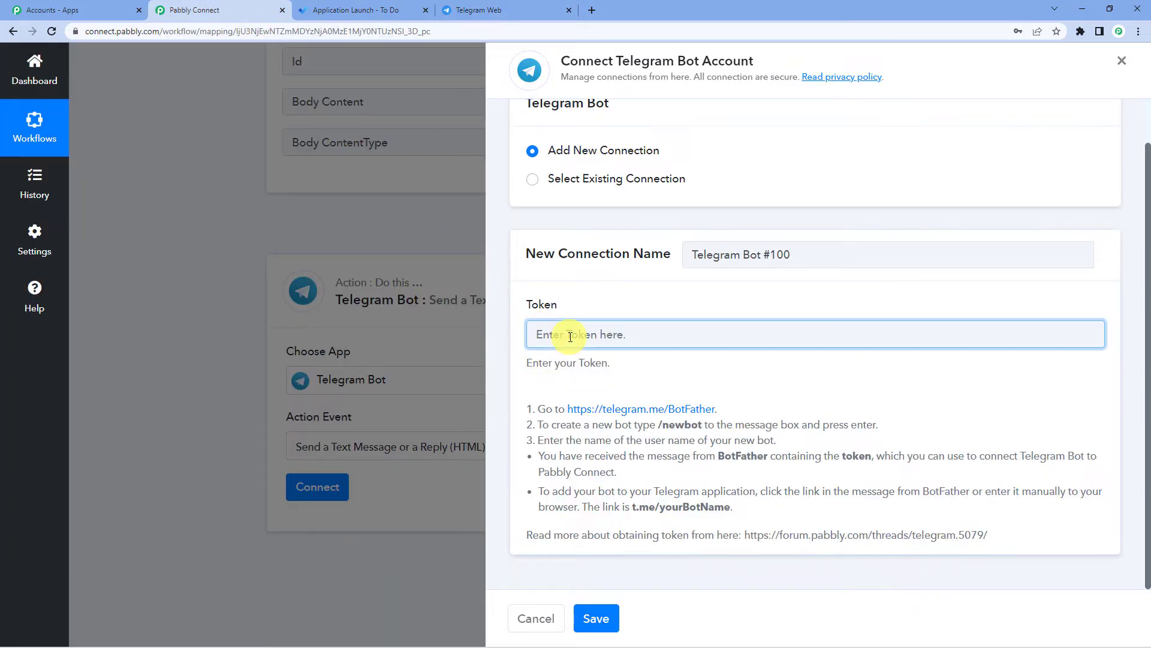
pyautogui.hotkey('ctrl', 'v')
pyautogui.click(609, 627)
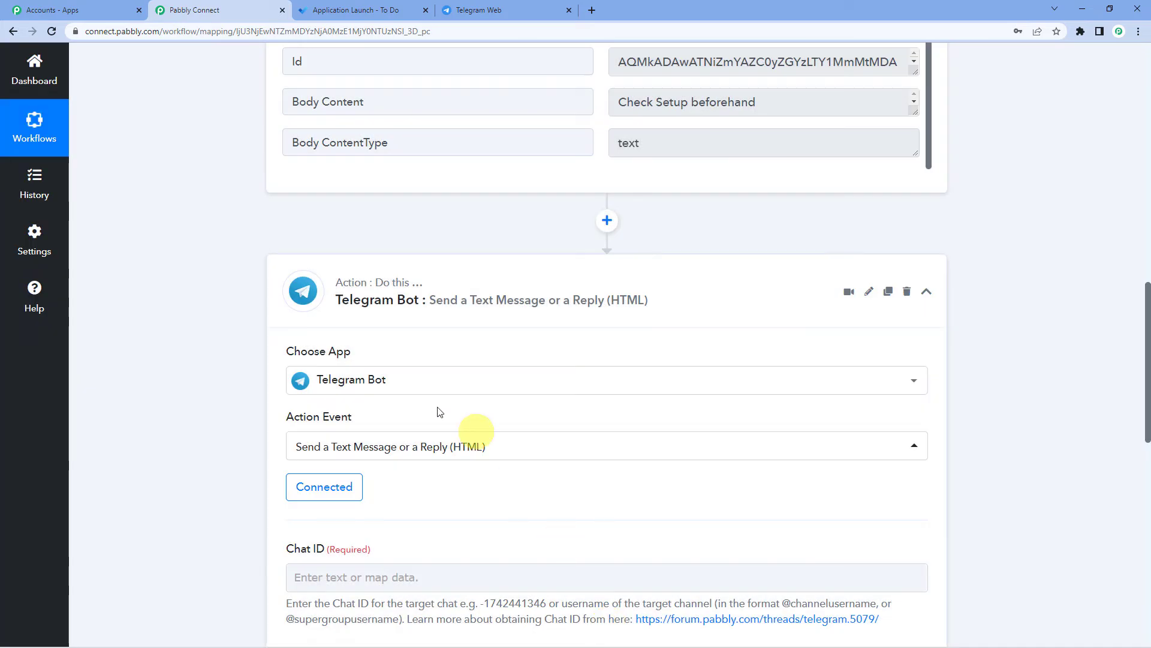
pyautogui.scroll(-3, 439, 412)
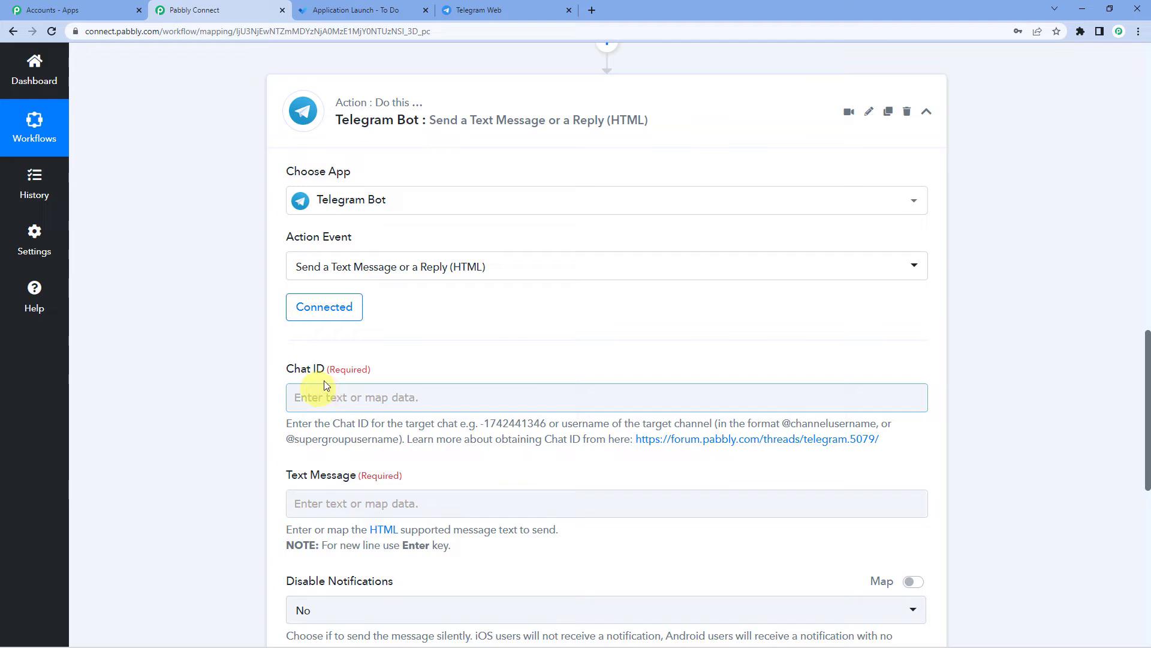
# - Back in Telegram, open the chat with the new Craze_cat bot and start it
pyautogui.click(469, 11)
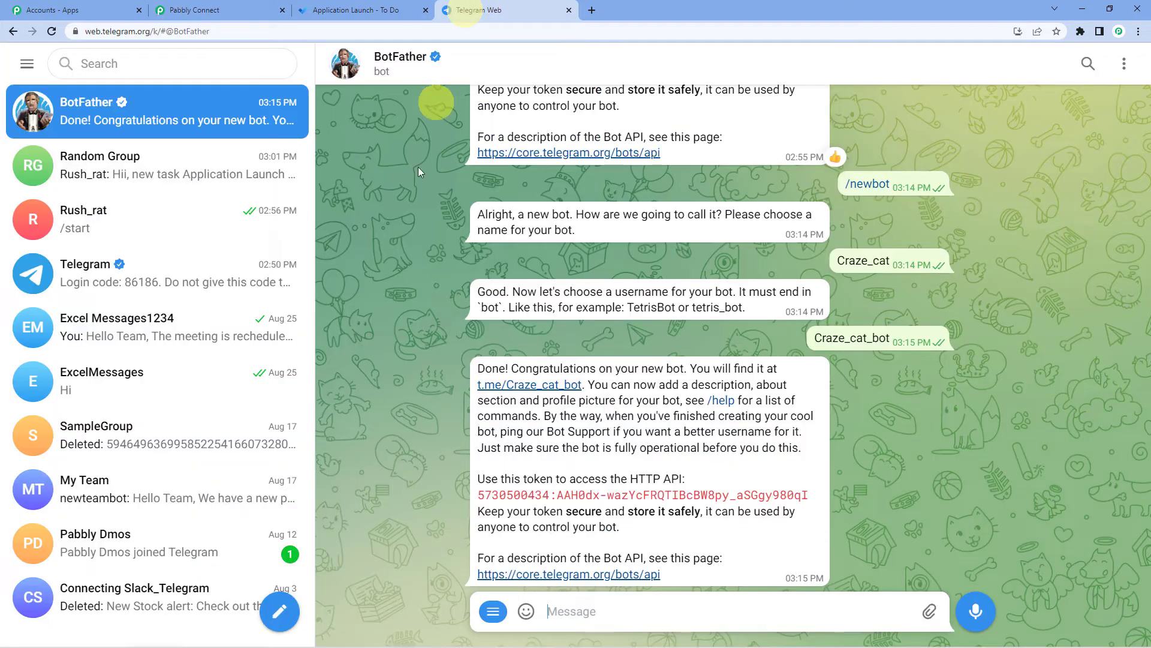
pyautogui.click(530, 385)
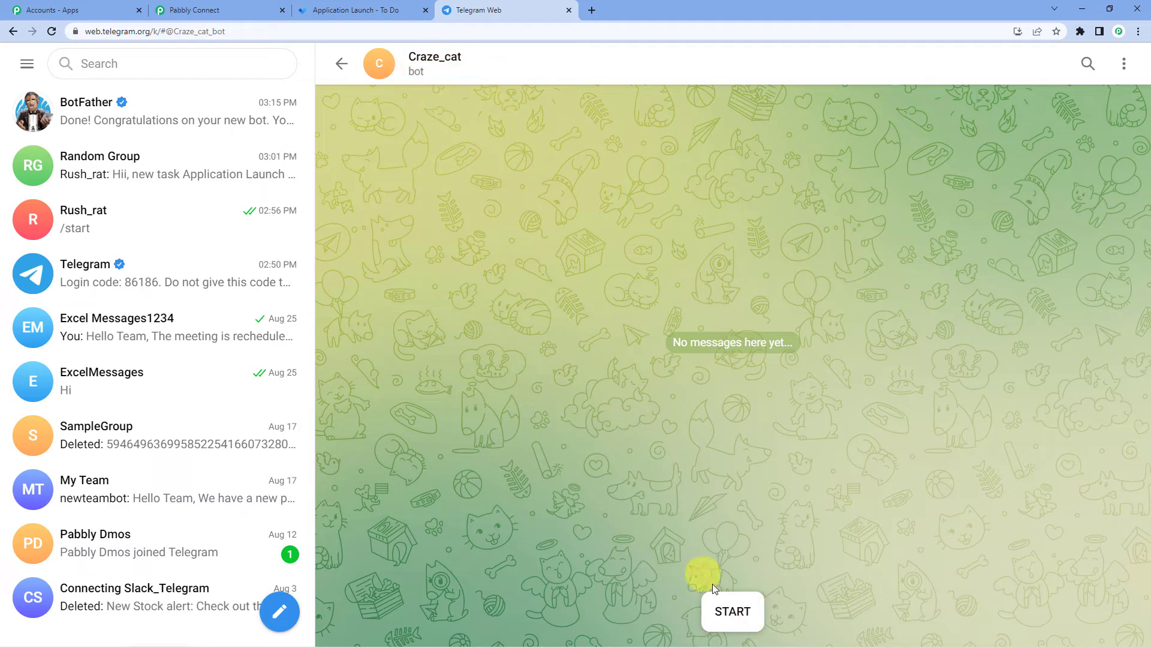
pyautogui.click(742, 614)
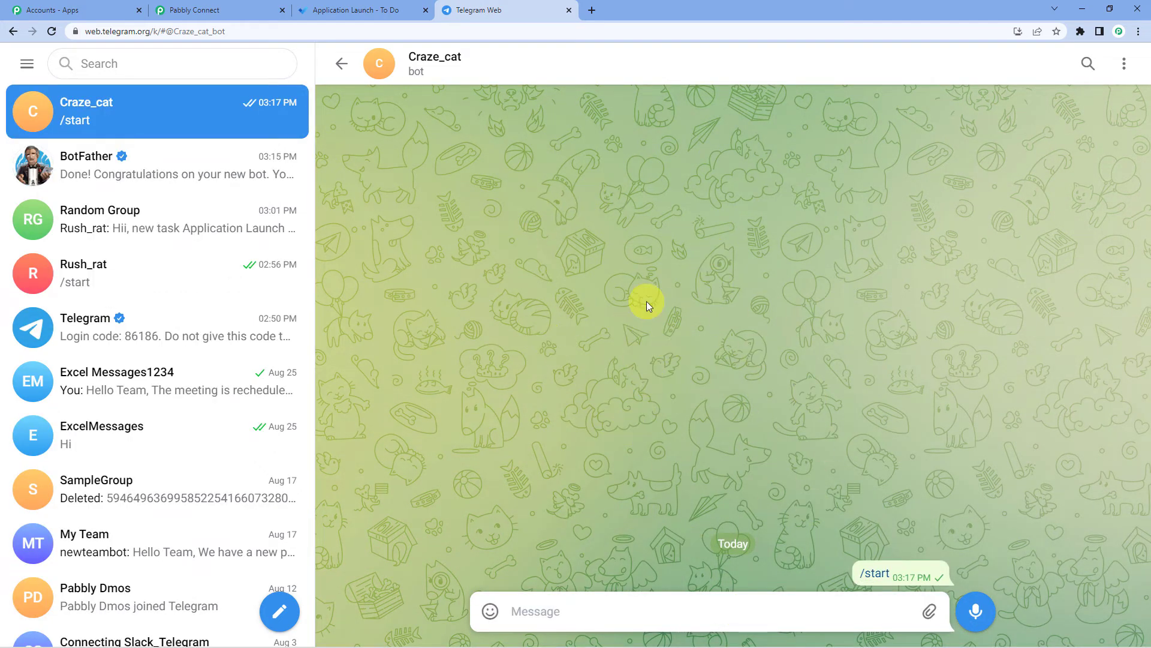
# - Create a new group named 'Trial To Do' with the Craze_cat bot as its member
pyautogui.click(278, 615)
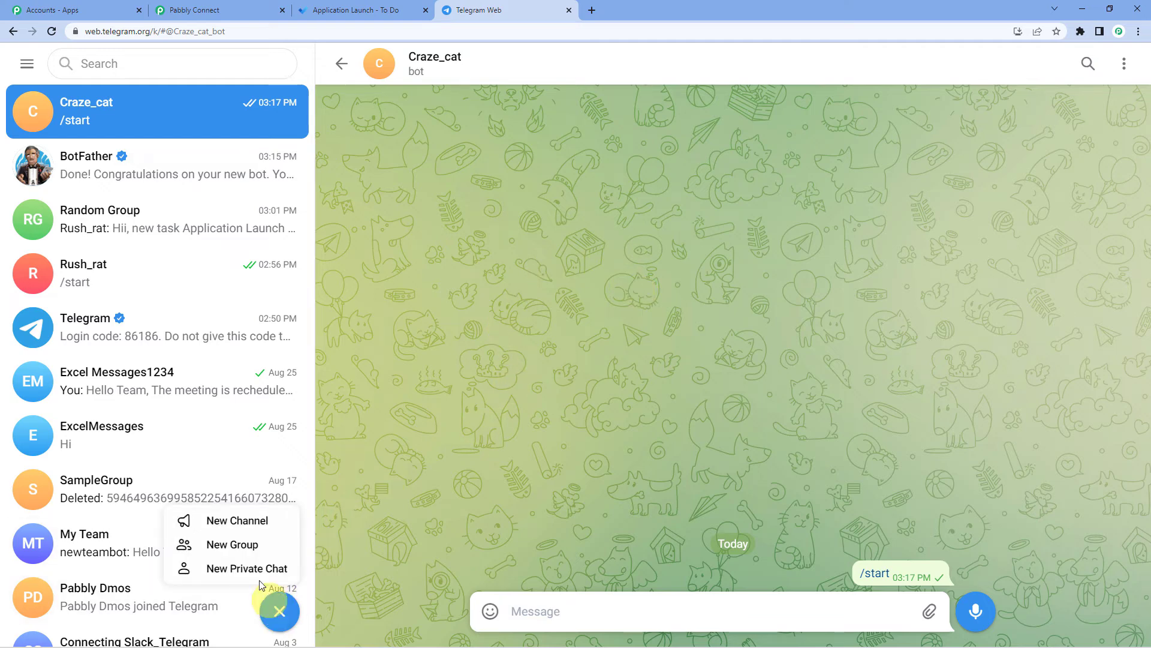
pyautogui.click(233, 544)
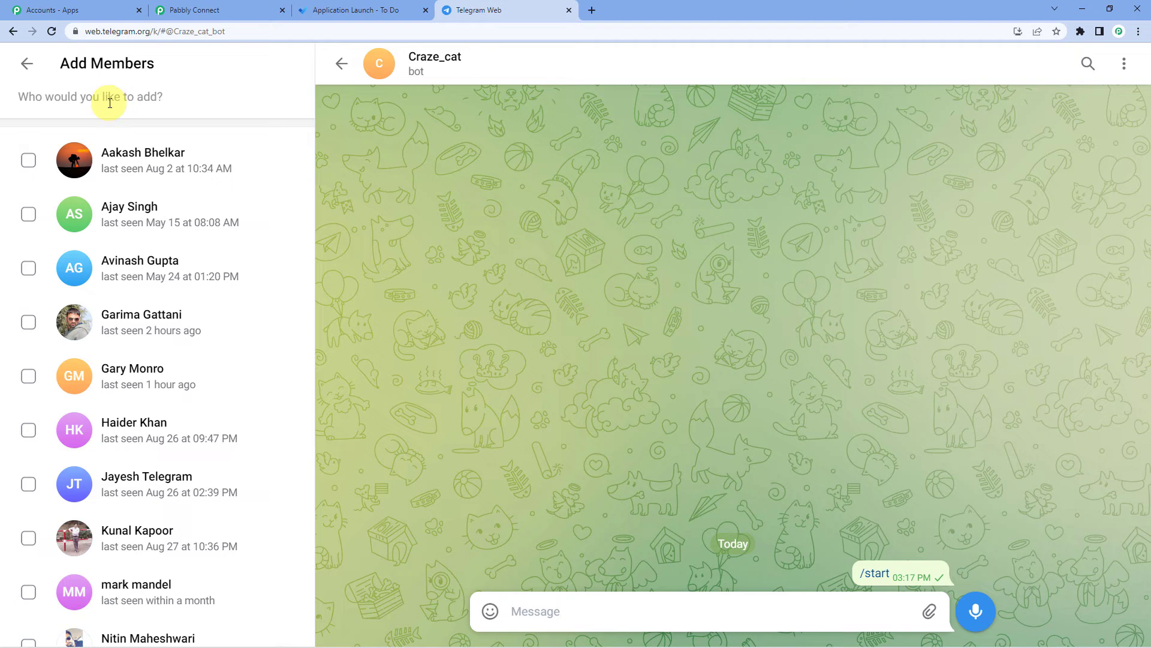
pyautogui.write('crz')
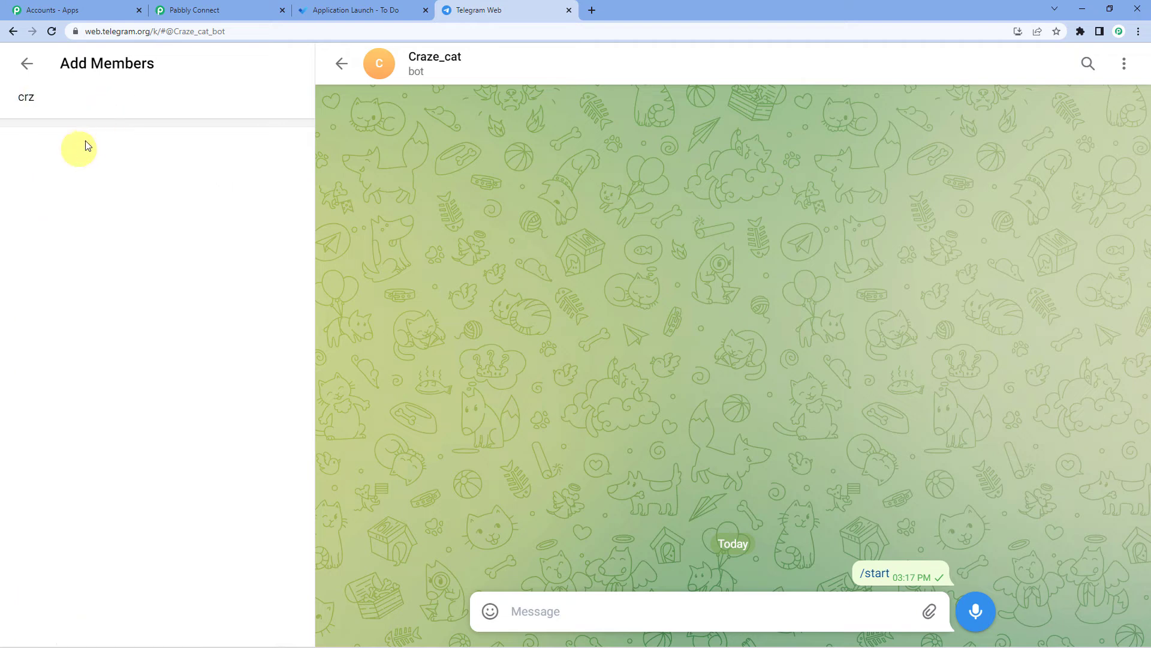
pyautogui.press('BackSpace')
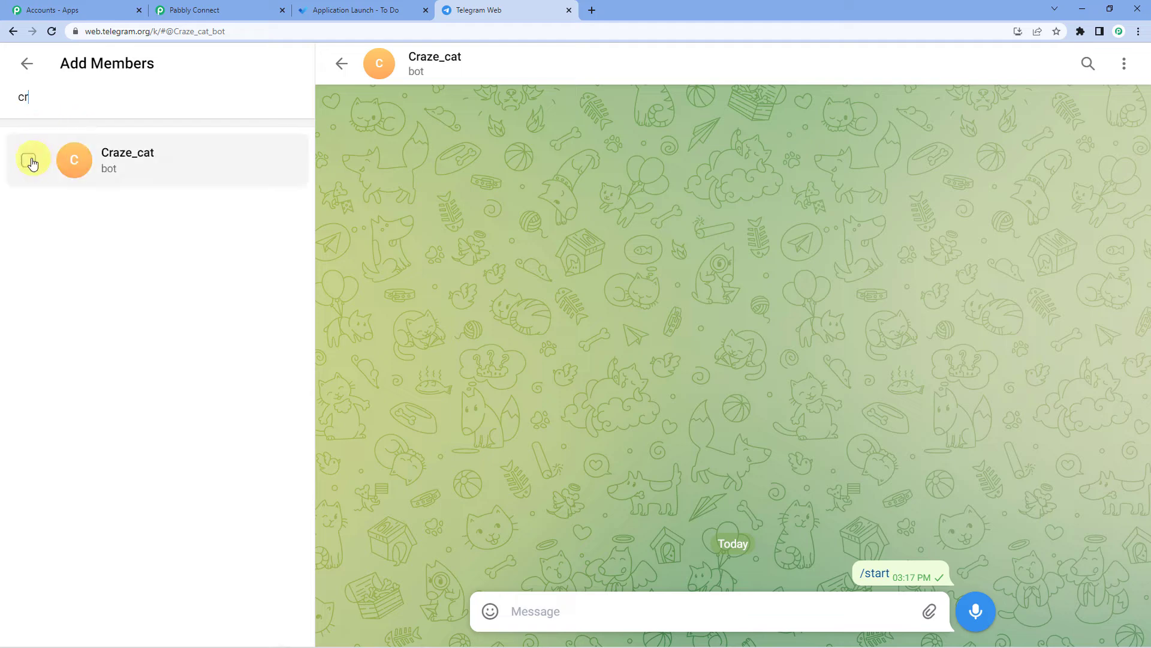
pyautogui.click(29, 160)
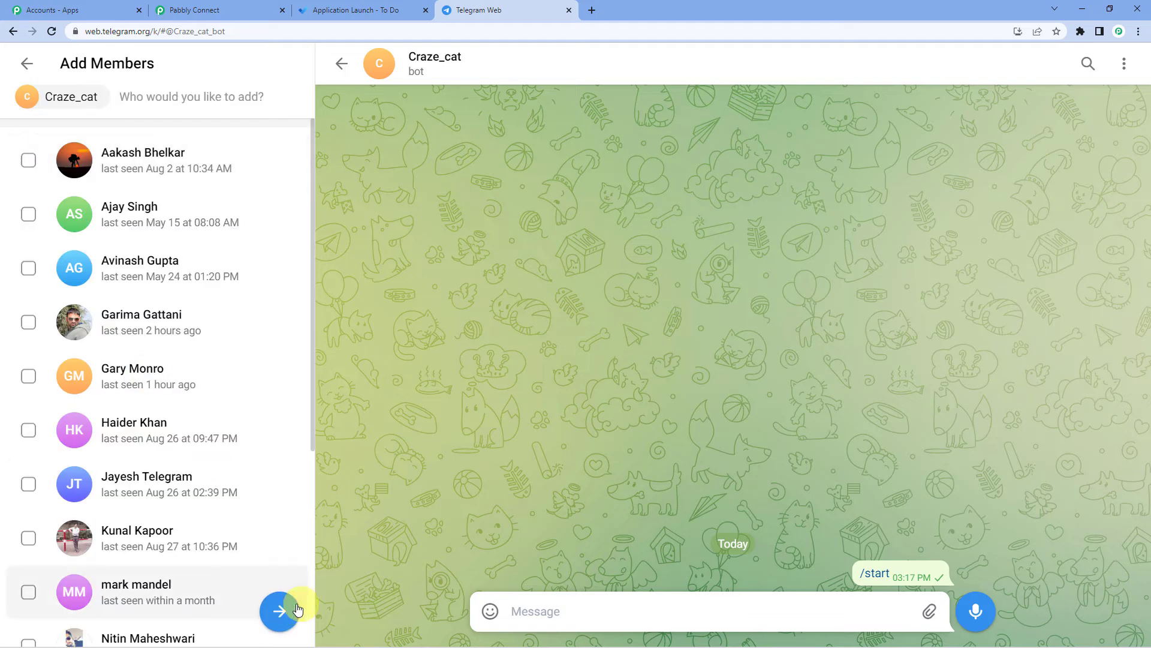
pyautogui.click(282, 614)
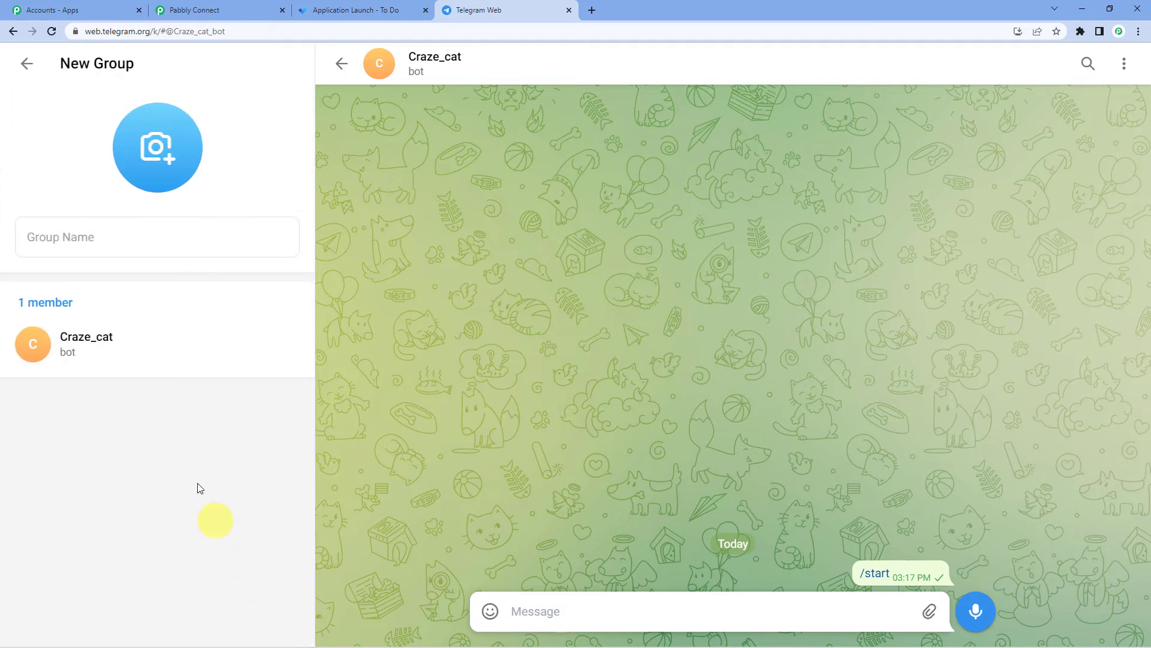
pyautogui.click(109, 243)
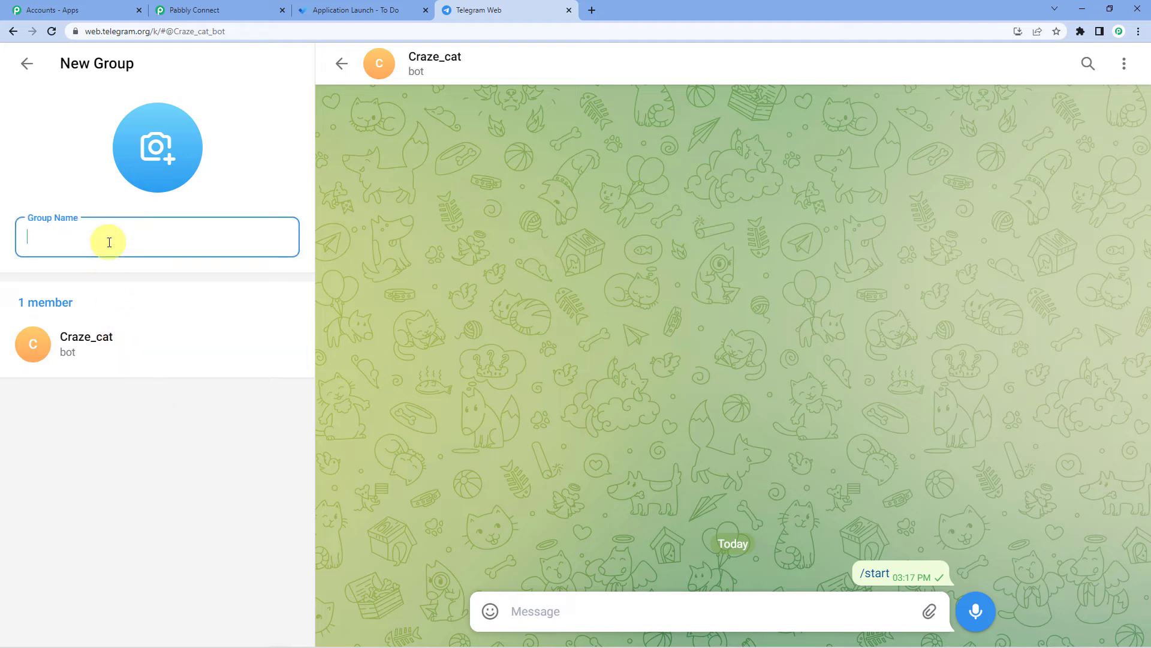
pyautogui.write('Trial ')
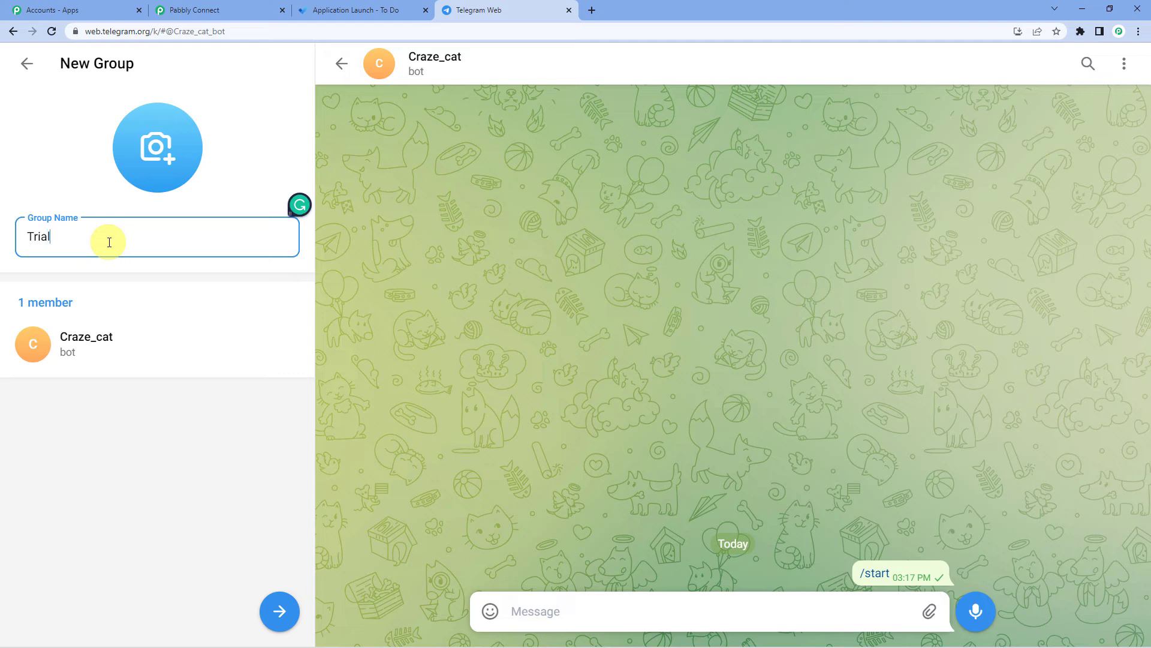
pyautogui.write('To Do')
pyautogui.click(280, 611)
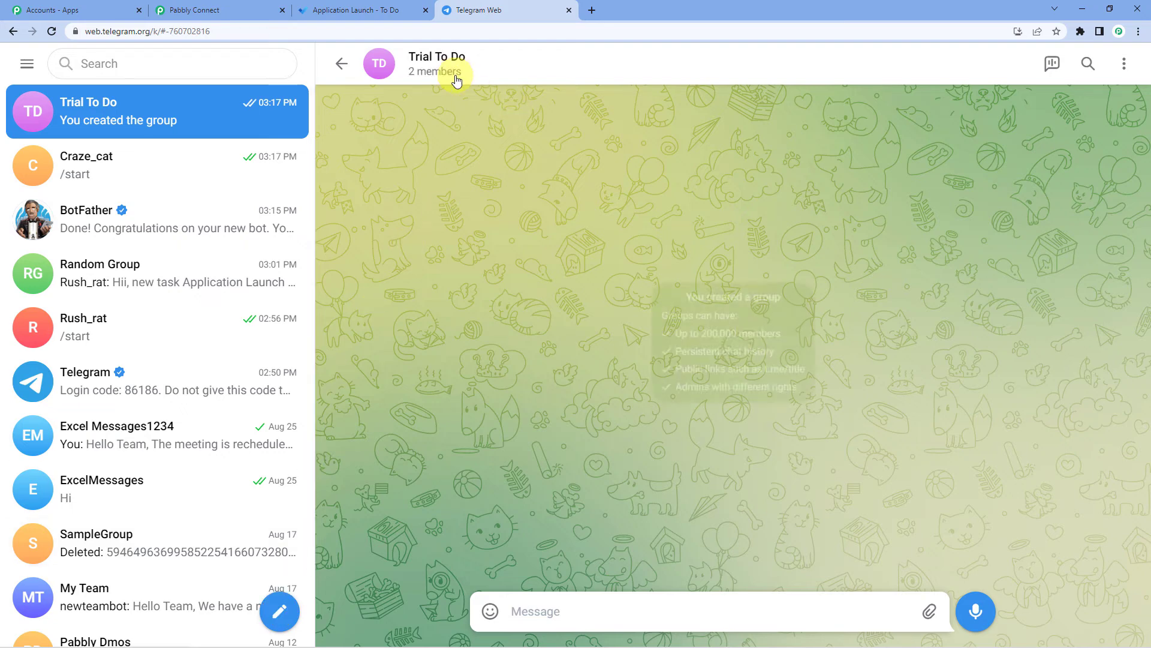
# - Open the Trial To Do group's profile and select the chat ID at the end of its URL
pyautogui.click(445, 78)
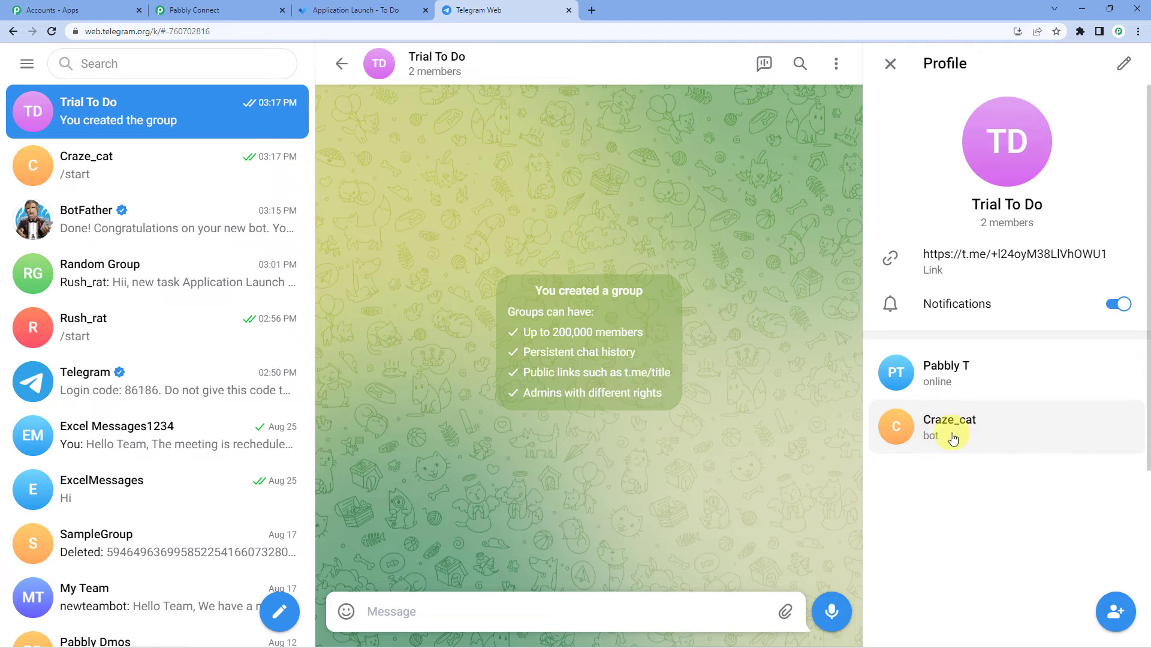
pyautogui.click(234, 31)
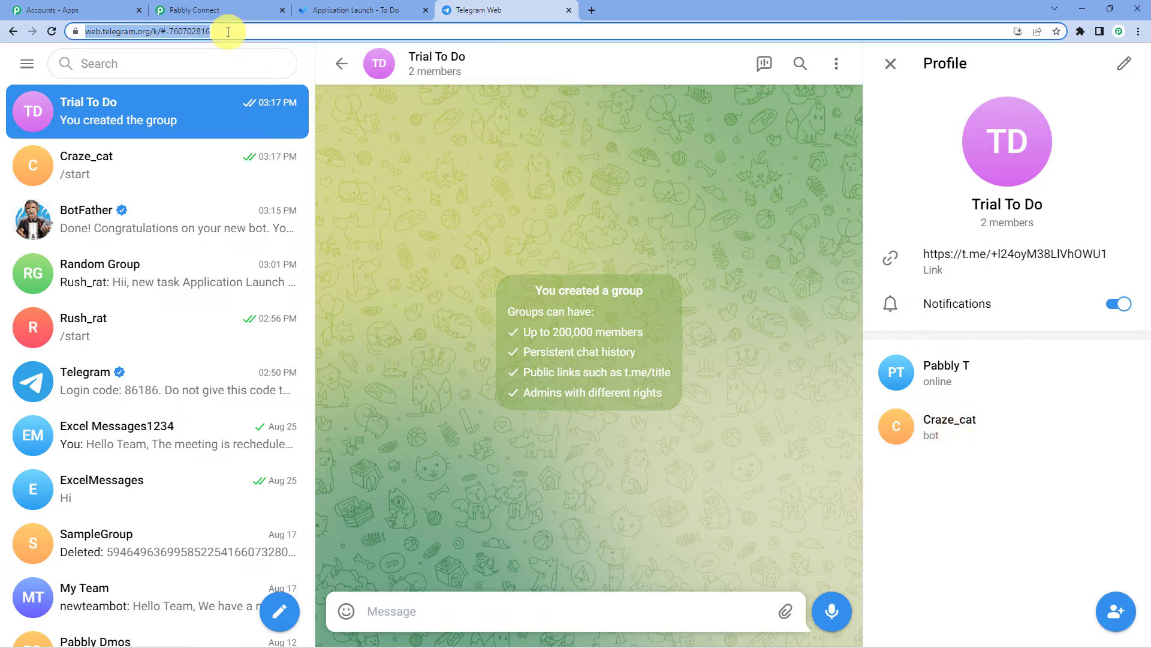
pyautogui.click(174, 34)
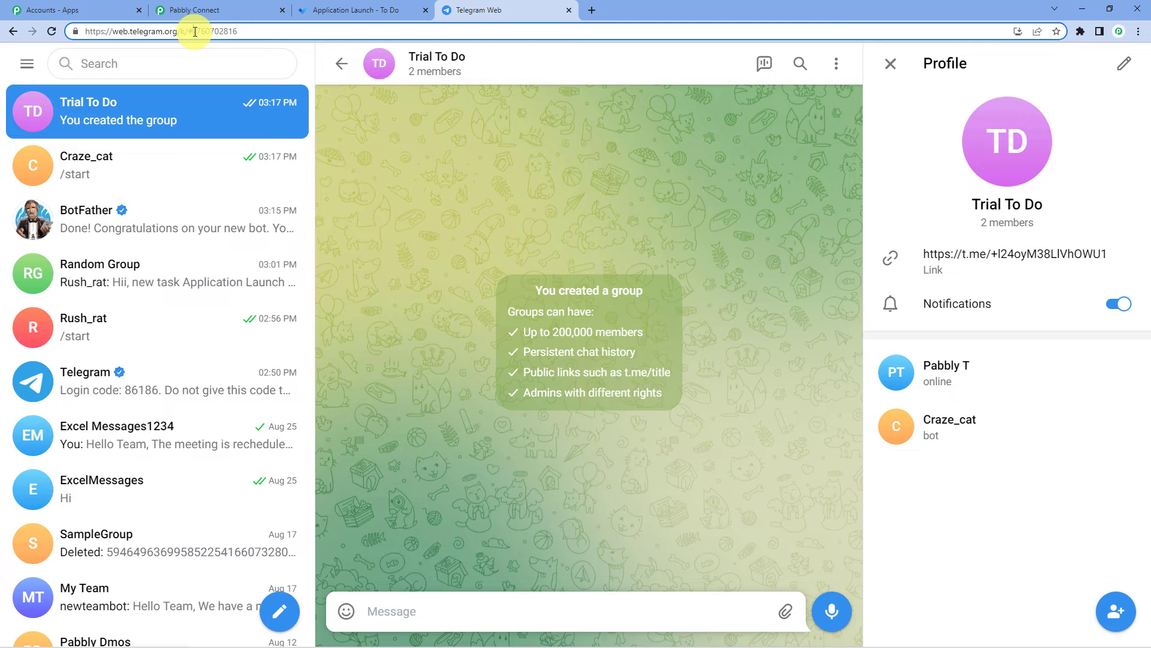
pyautogui.click(238, 32)
pyautogui.moveTo(193, 31); pyautogui.dragTo(242, 36)
pyautogui.hotkey('ctrl', 'c')
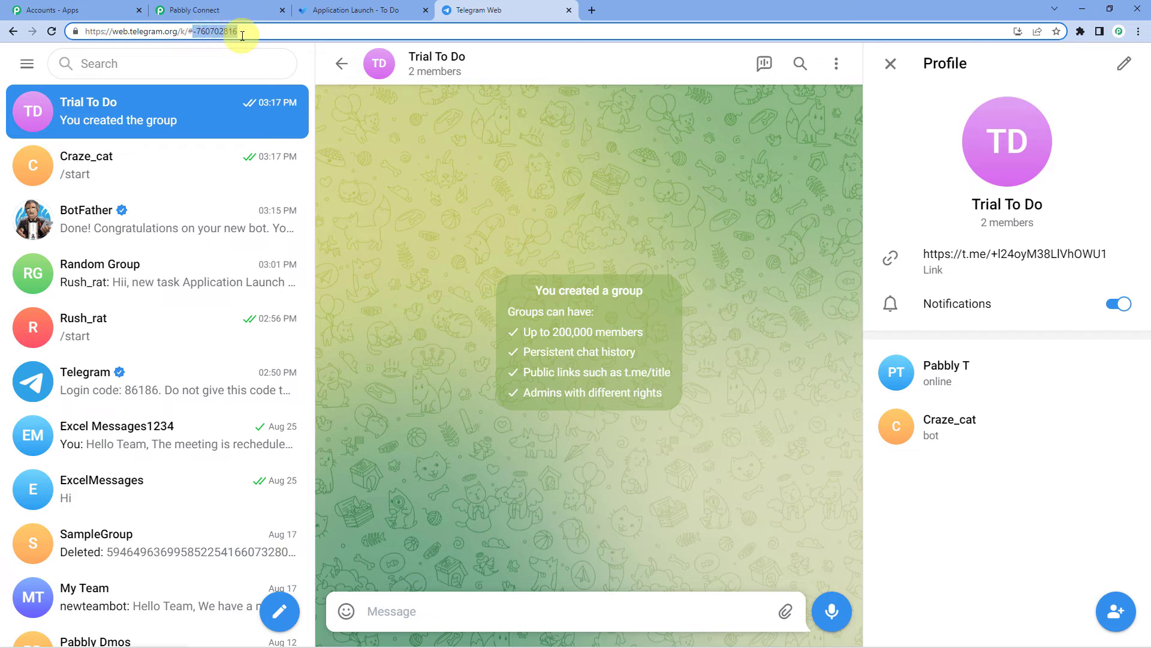
# - Paste the group's chat ID into the Telegram action's Chat ID field in Pabbly Connect
pyautogui.click(207, 9)
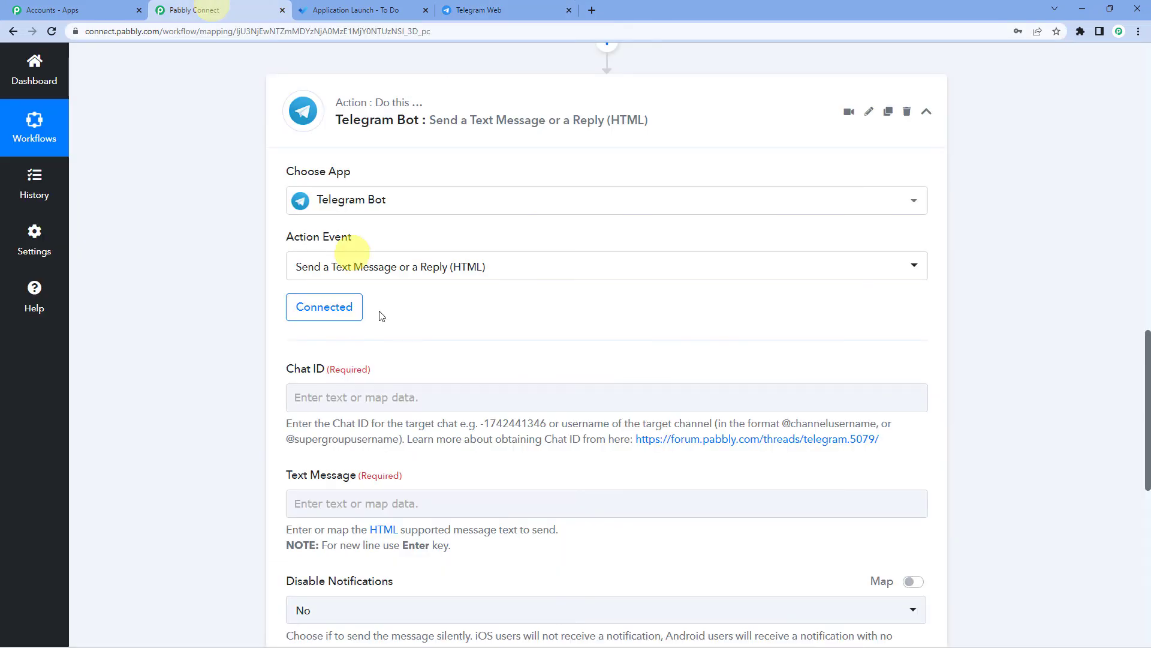
pyautogui.click(374, 396)
pyautogui.hotkey('ctrl', 'v')
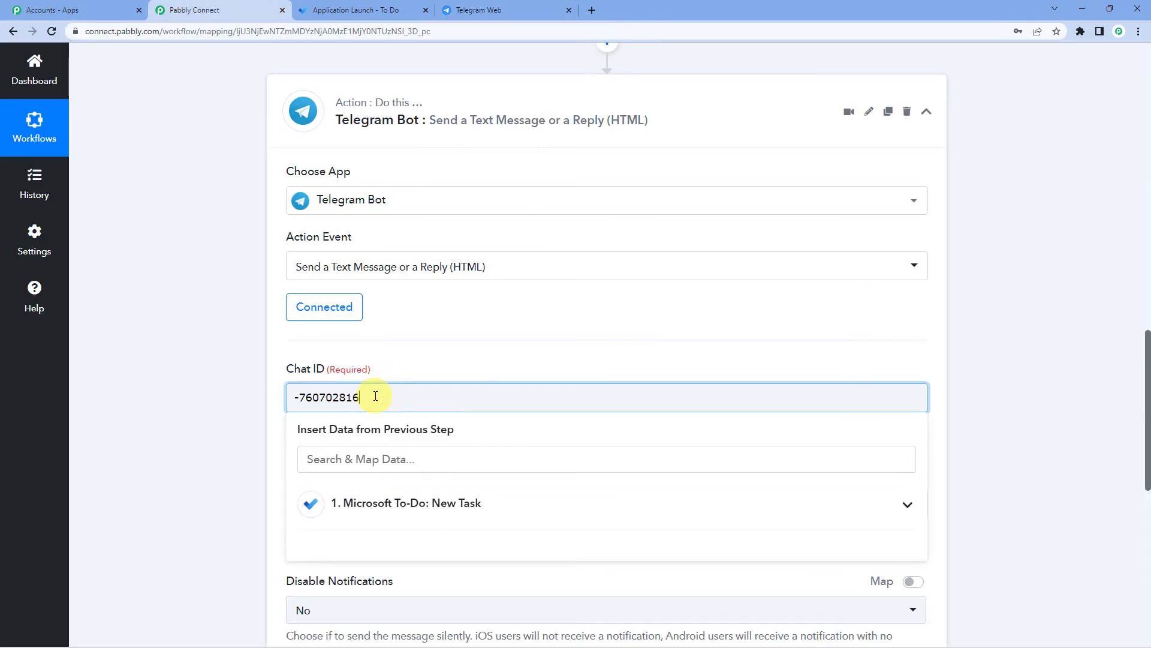
pyautogui.moveTo(294, 397); pyautogui.dragTo(395, 373)
pyautogui.click(398, 373)
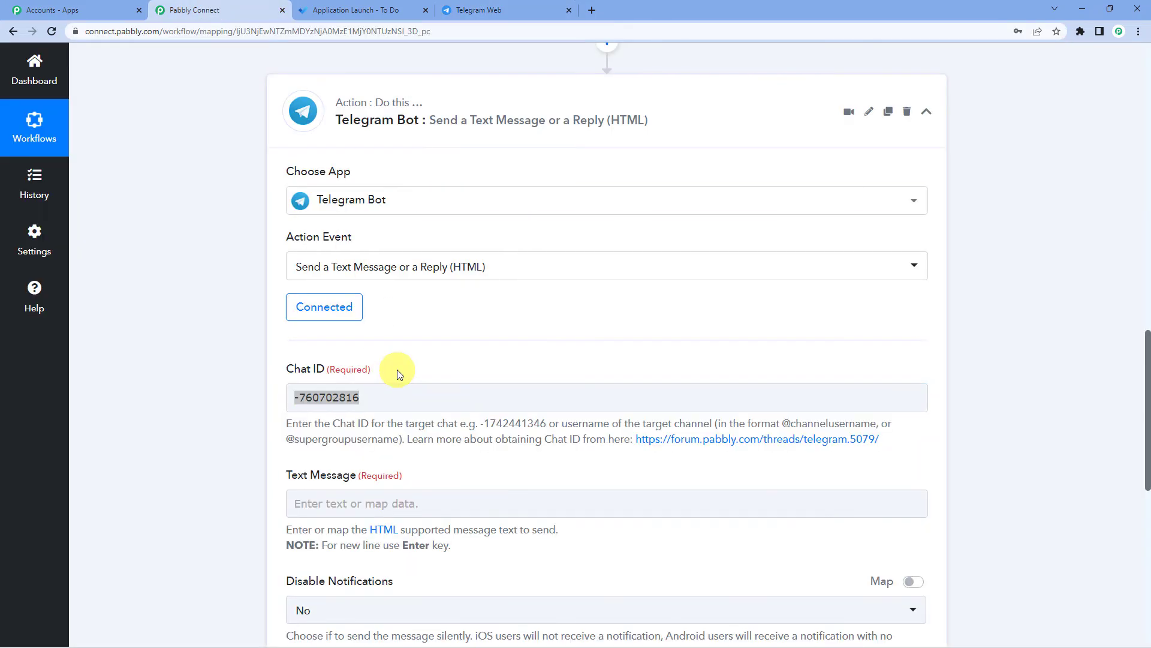
pyautogui.moveTo(437, 424); pyautogui.dragTo(562, 423)
# - Dismiss the Chat ID data list and scroll down to the Text Message field
pyautogui.click(488, 427)
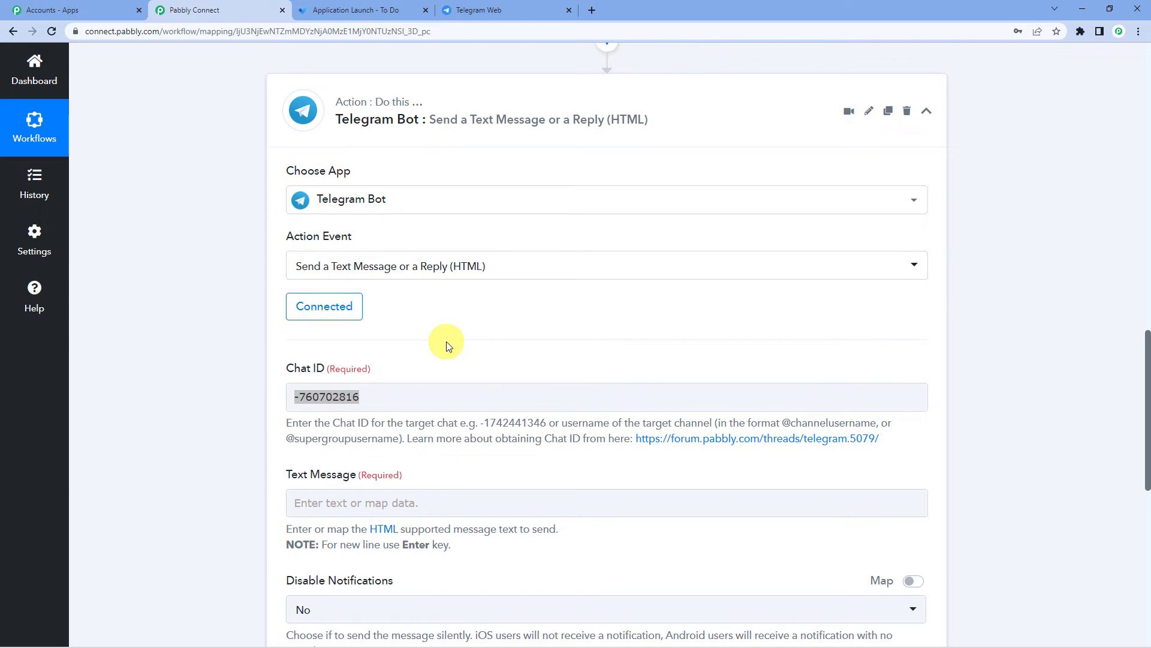
pyautogui.scroll(-1, 455, 341)
pyautogui.click(475, 342)
pyautogui.scroll(-2, 444, 317)
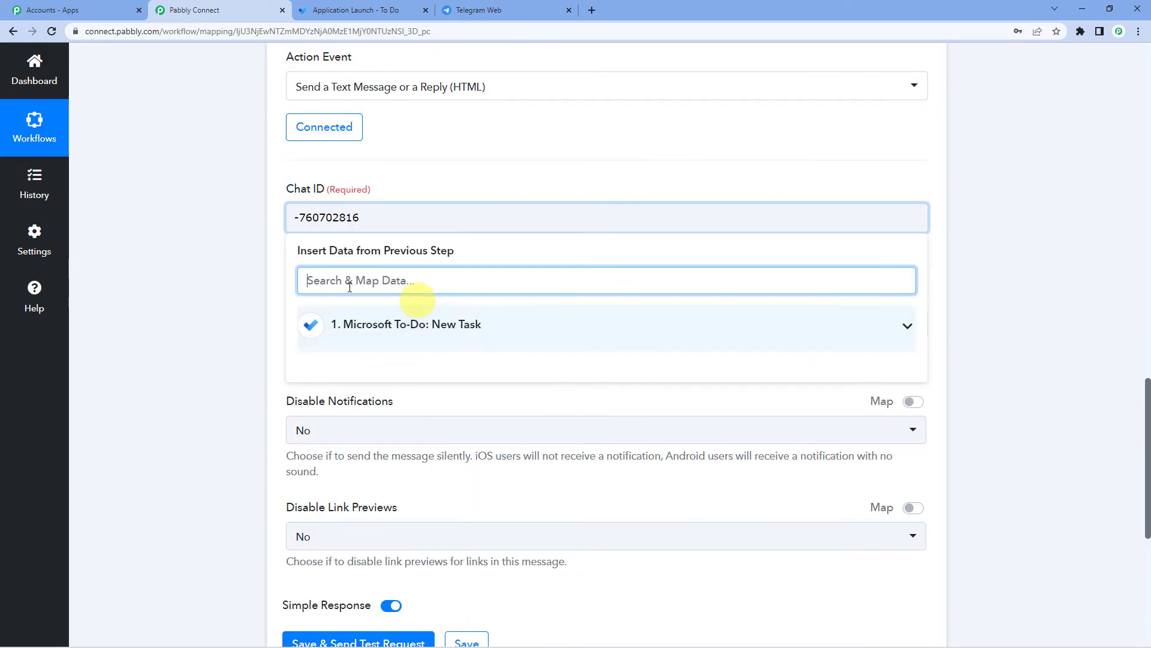
pyautogui.click(270, 233)
pyautogui.scroll(-1, 304, 243)
# - Type 'Hii, a new task' into Text Message and expand the To-Do task's data fields
pyautogui.click(341, 259)
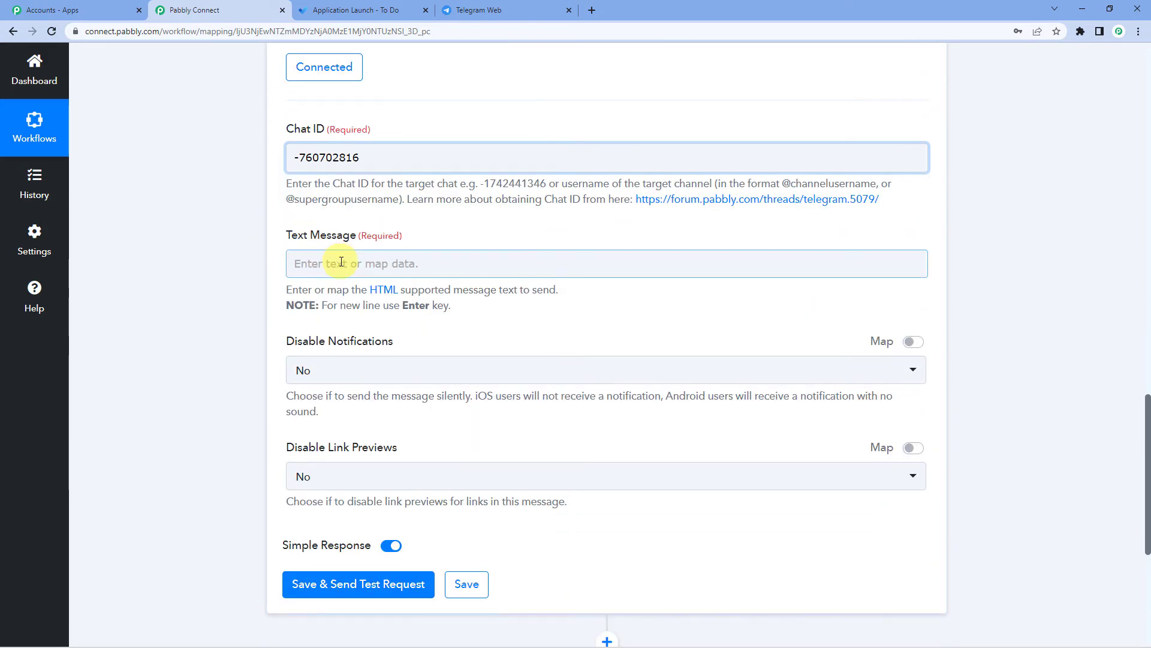
pyautogui.click(341, 262)
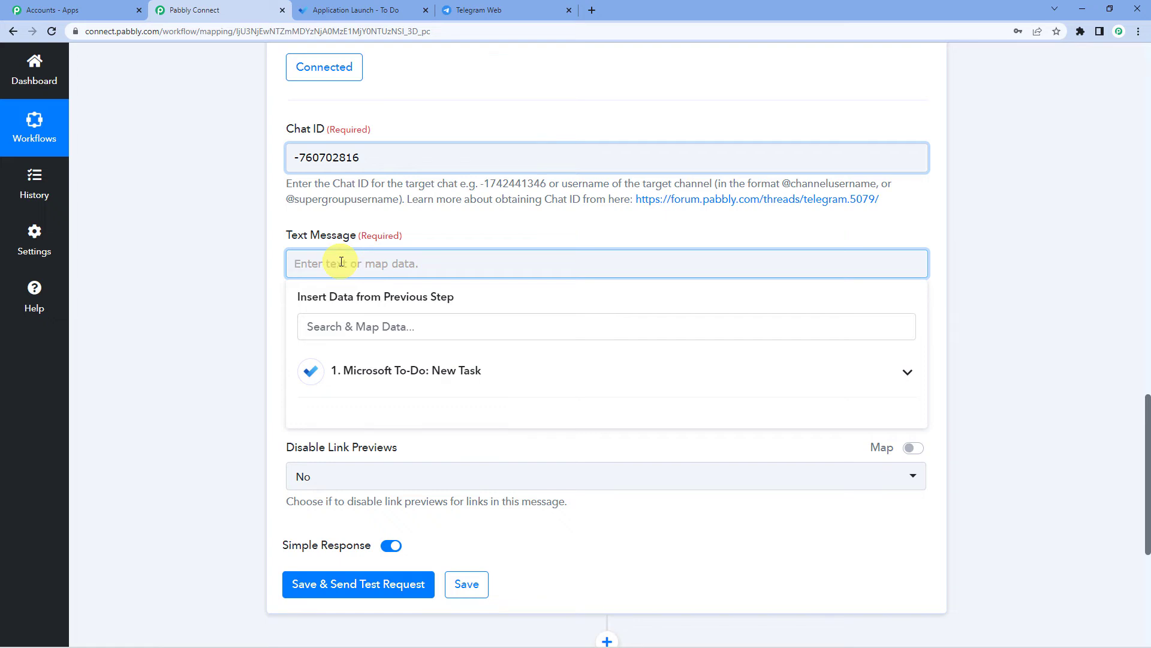
pyautogui.write('Hii,')
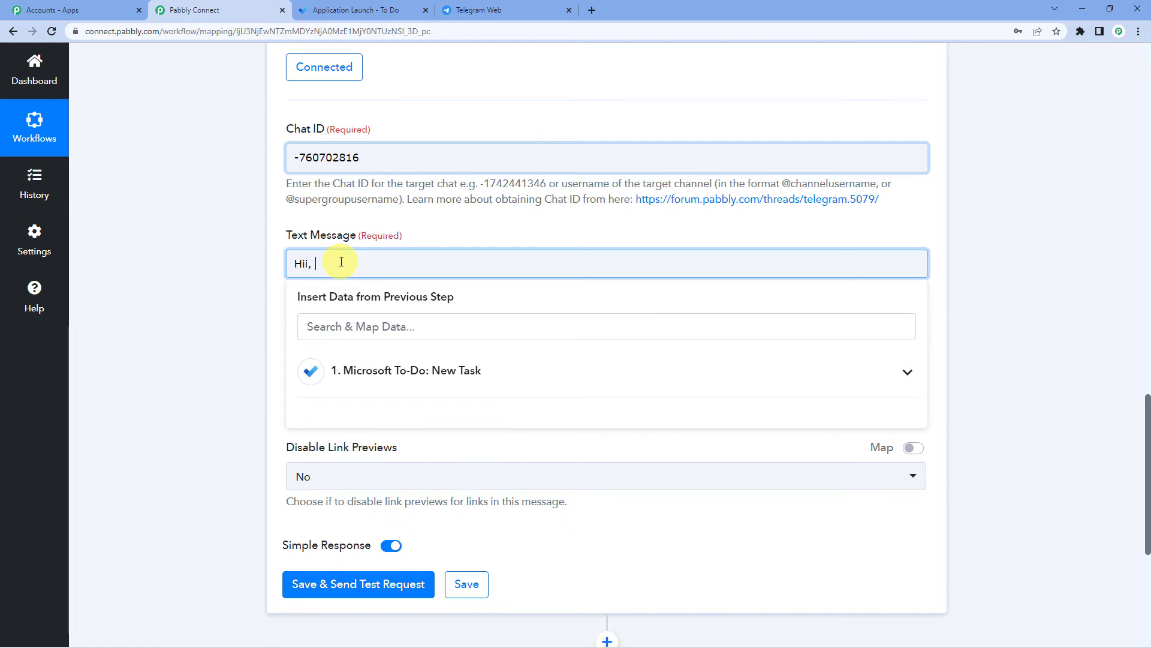
pyautogui.write(' a new task')
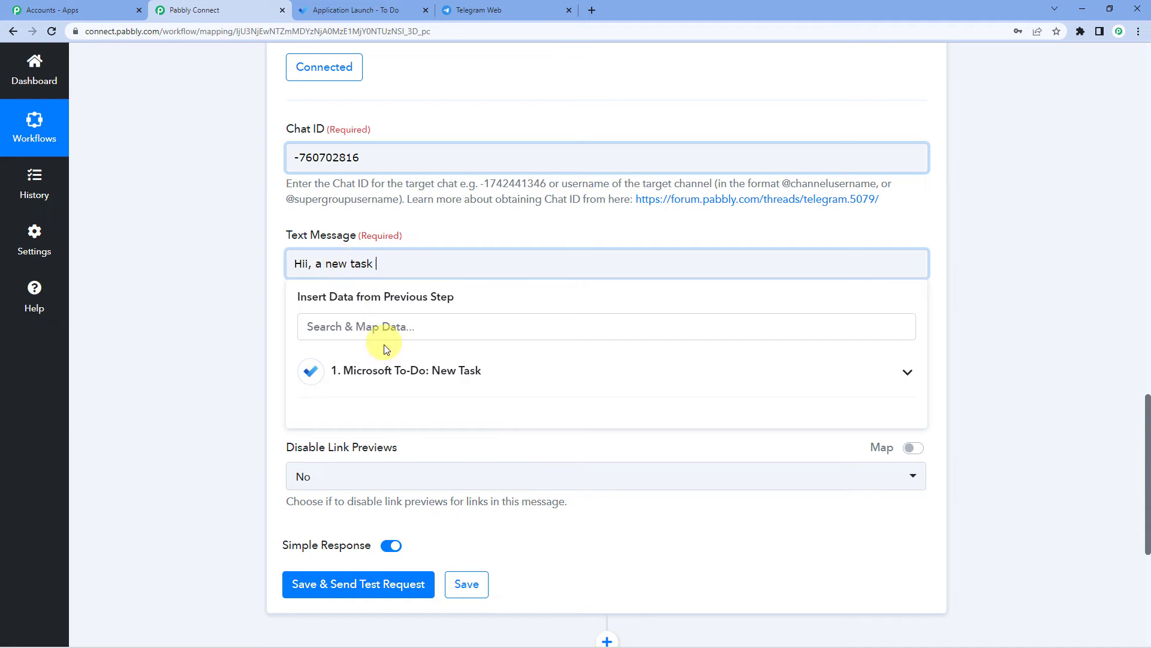
pyautogui.click(389, 375)
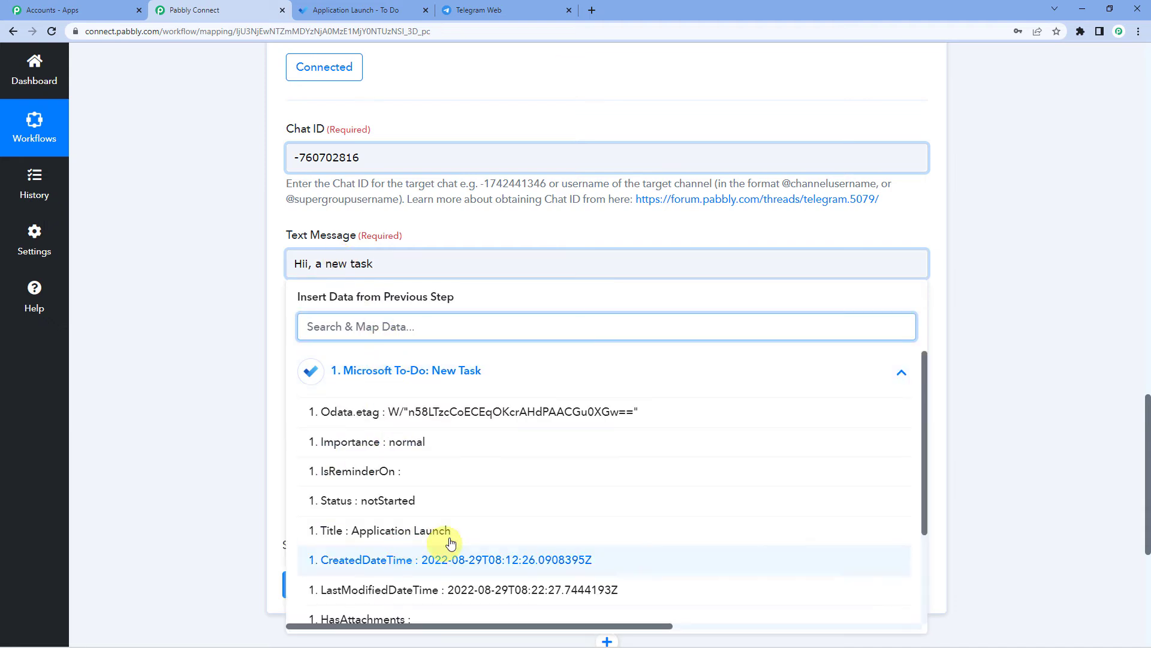
pyautogui.scroll(-2, 357, 424)
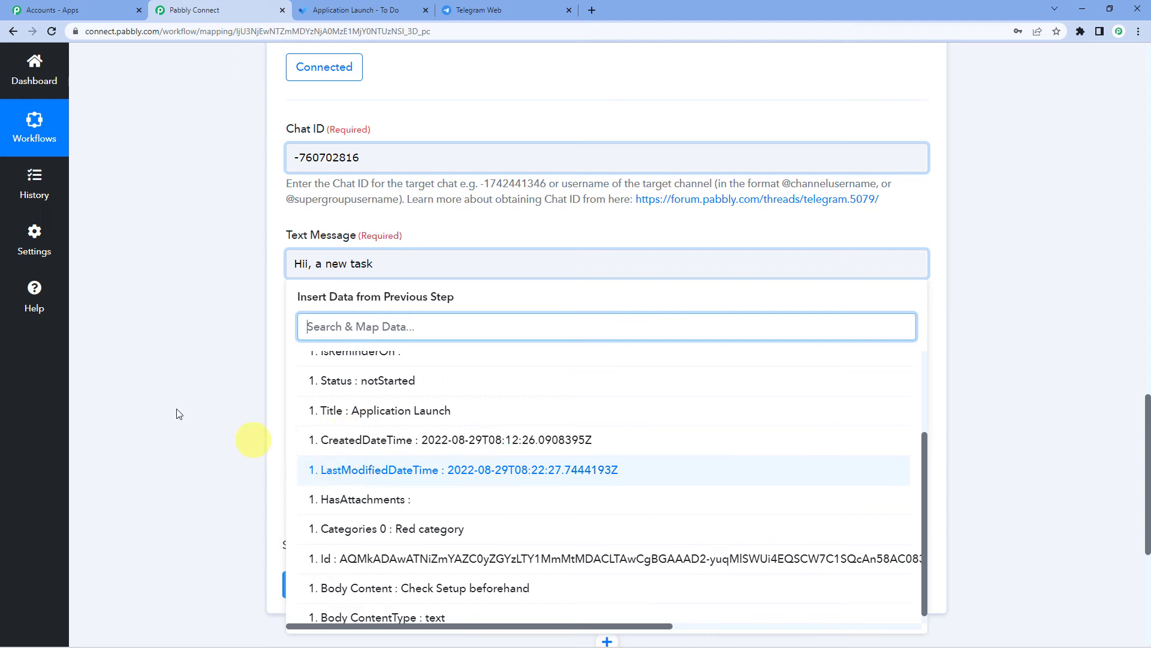
pyautogui.scroll(3, 176, 408)
pyautogui.scroll(15, 176, 408)
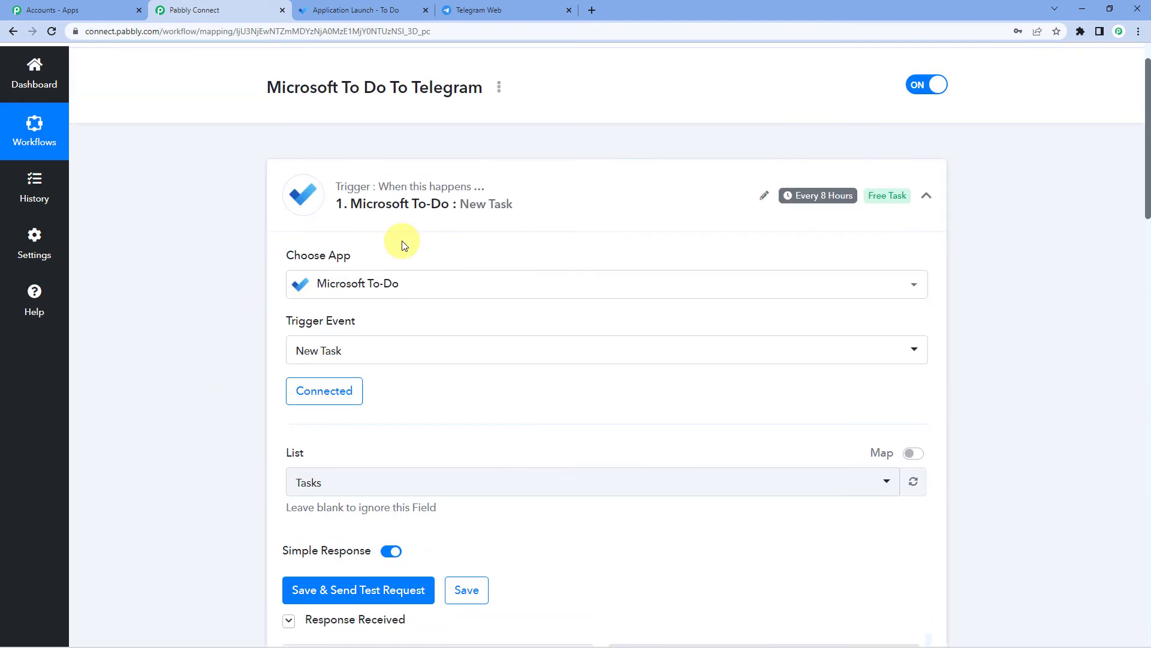
pyautogui.scroll(-6, 401, 245)
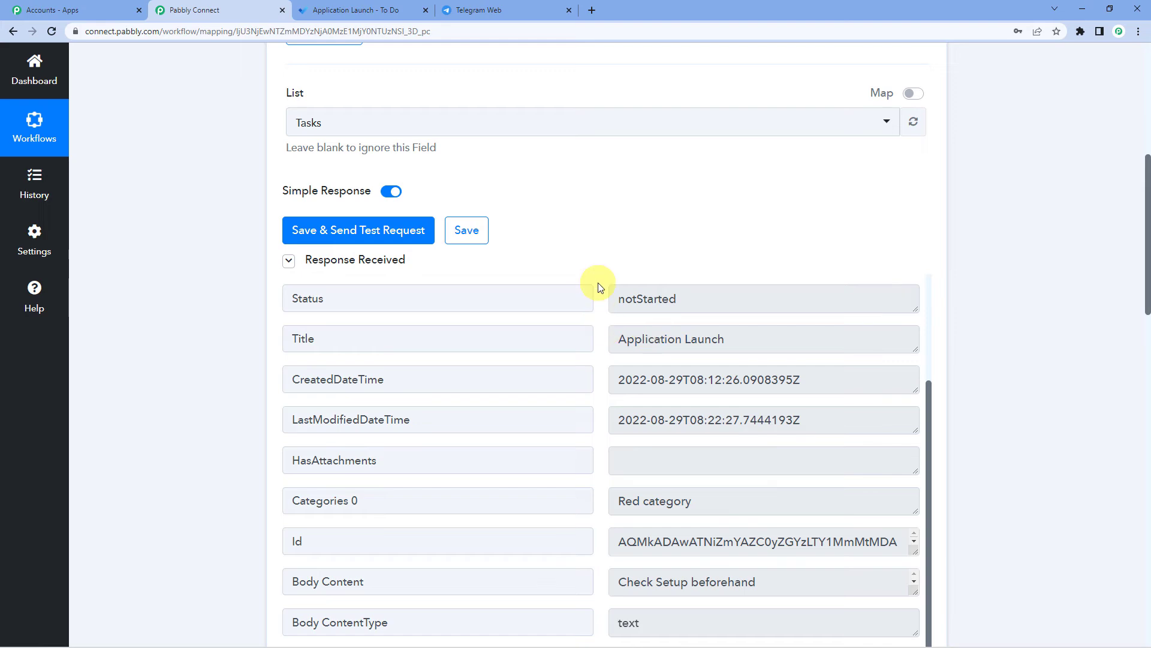
pyautogui.scroll(-3, 595, 282)
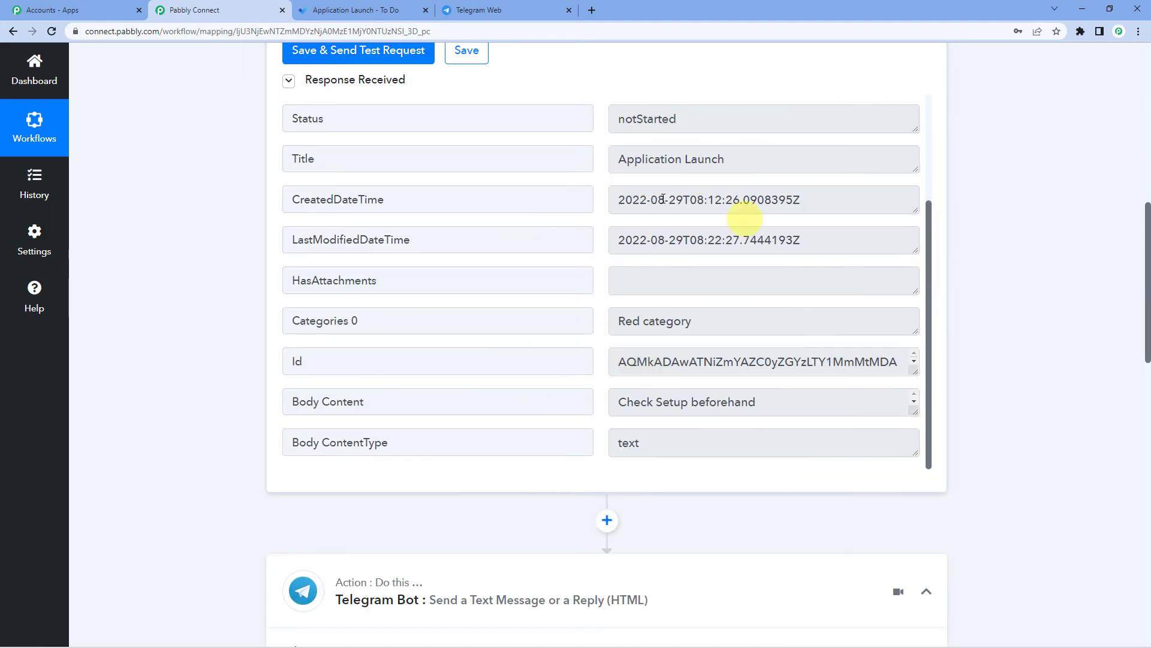
pyautogui.scroll(-9, 262, 418)
# - Insert the Microsoft To-Do task's Title into the Telegram message
pyautogui.click(312, 444)
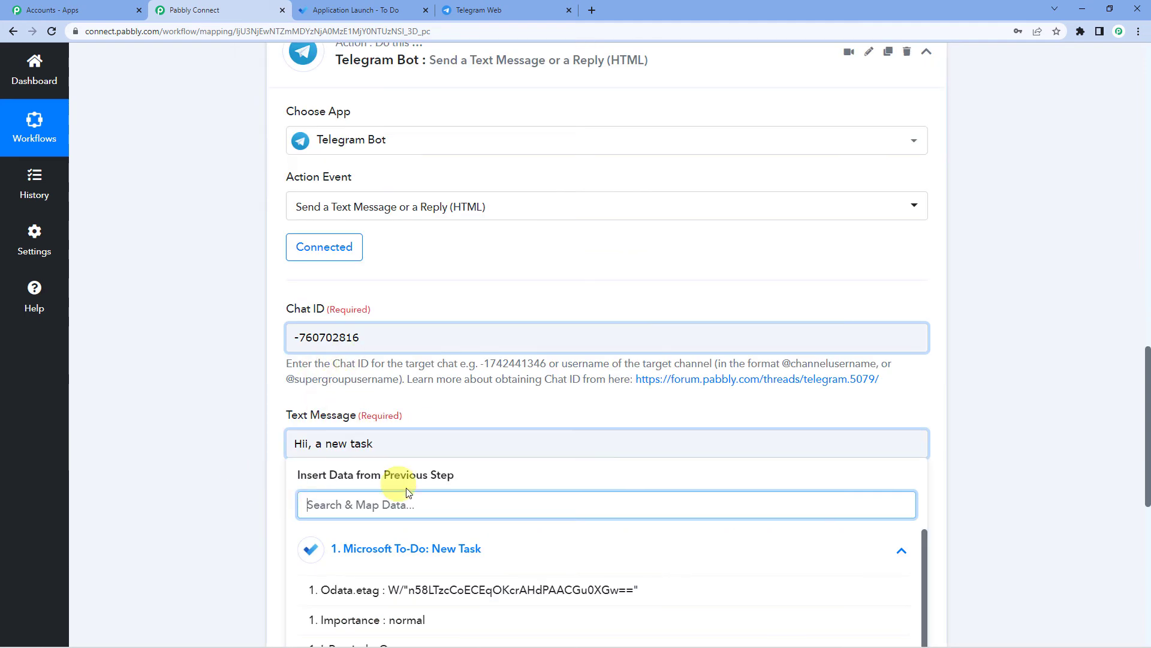
pyautogui.scroll(-2, 382, 498)
pyautogui.click(388, 474)
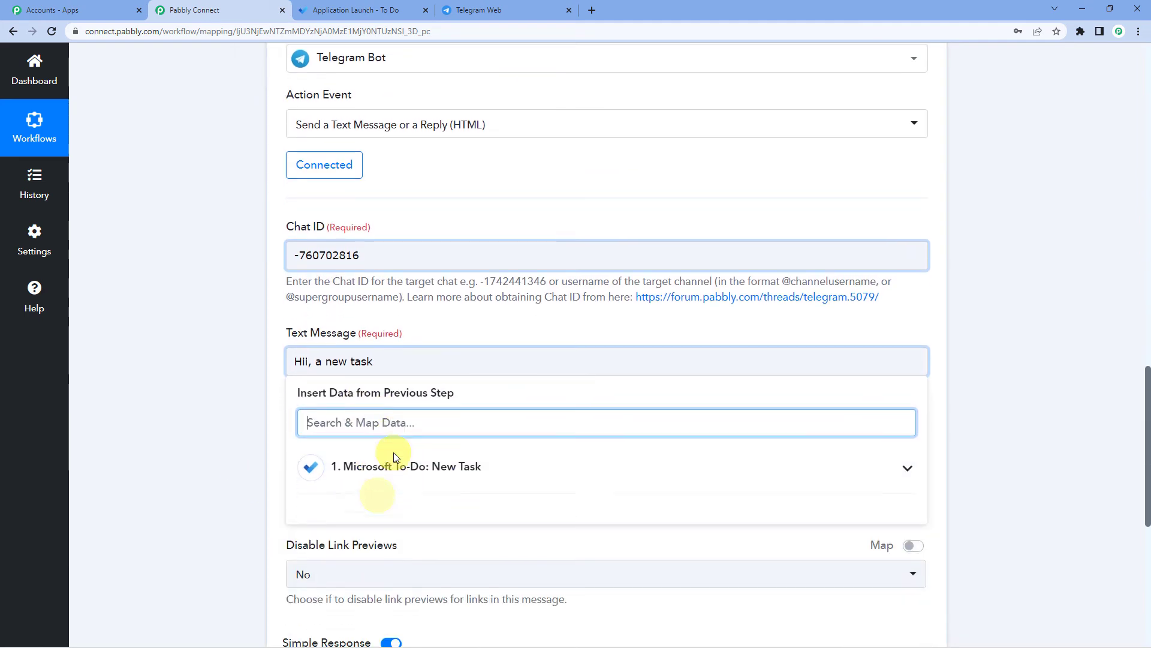
pyautogui.scroll(-2, 389, 432)
pyautogui.click(387, 383)
pyautogui.scroll(-1, 360, 456)
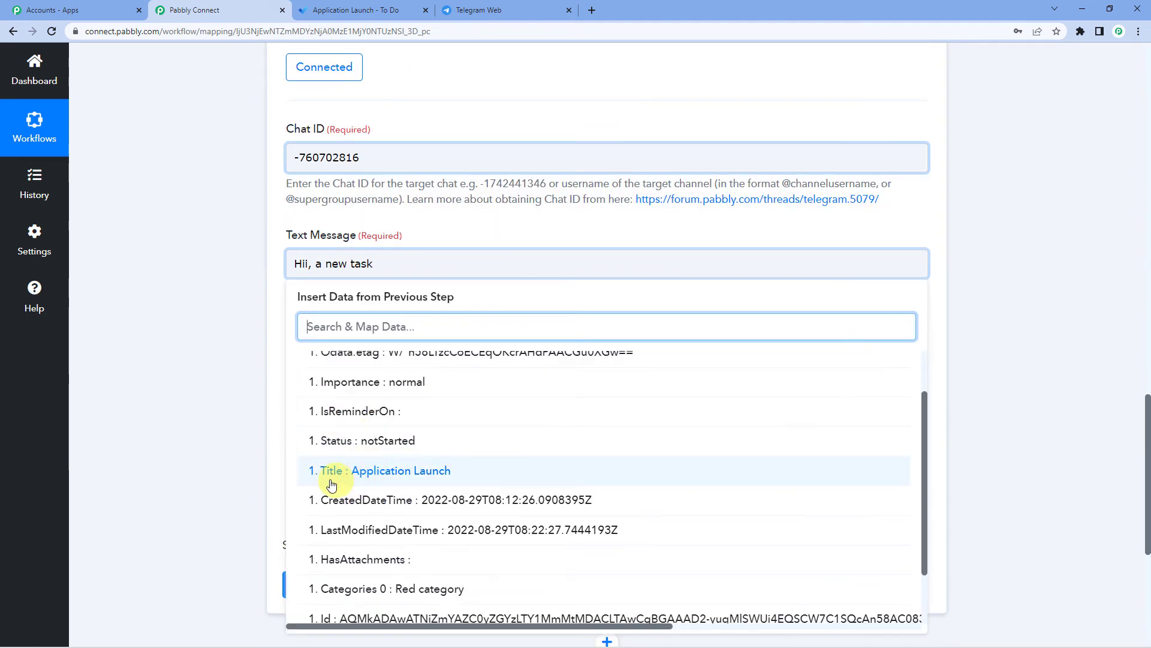
pyautogui.click(379, 471)
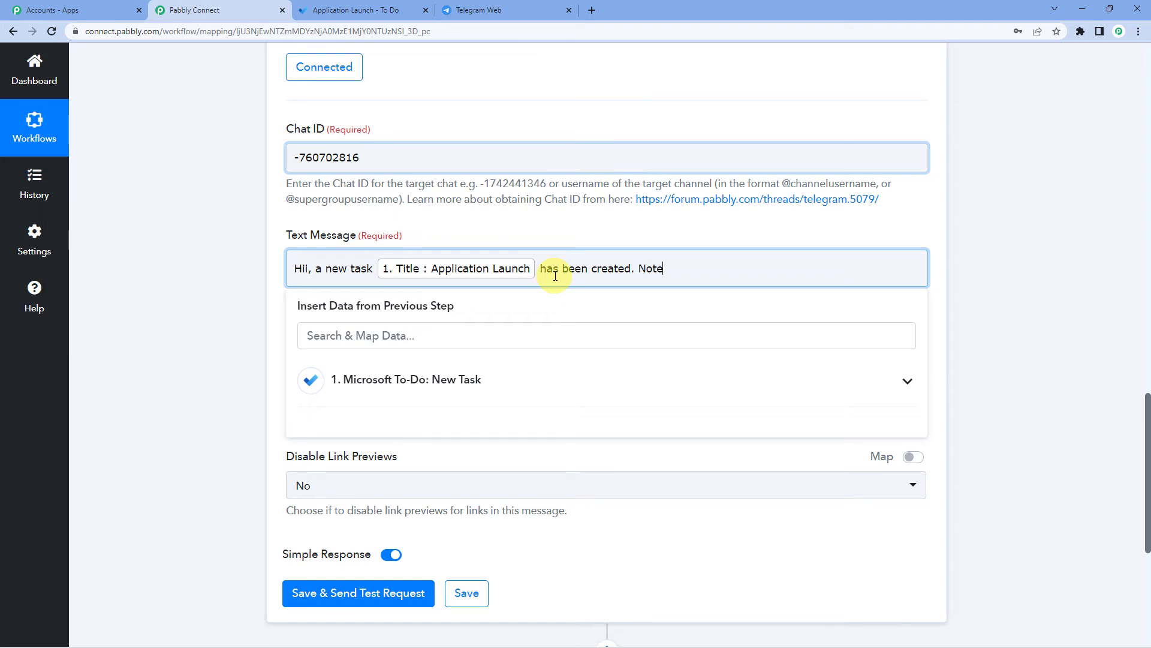
# - Add the task's Body Content to the message, followed by a new line
pyautogui.click(480, 380)
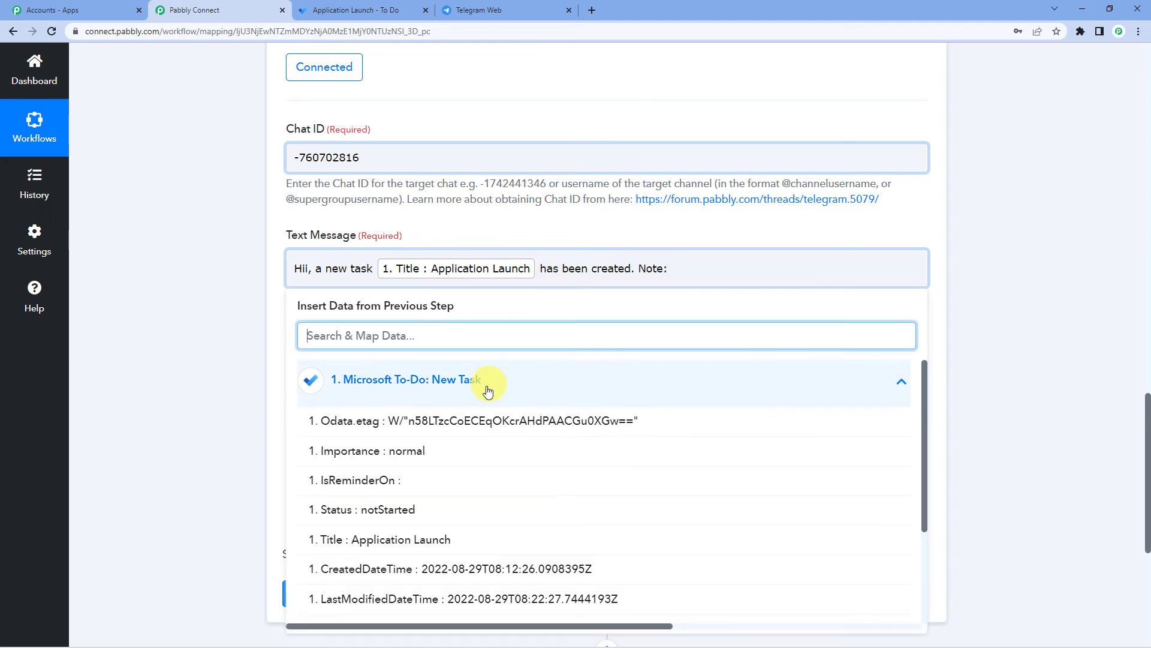
pyautogui.scroll(-2, 442, 468)
pyautogui.scroll(-3, 420, 558)
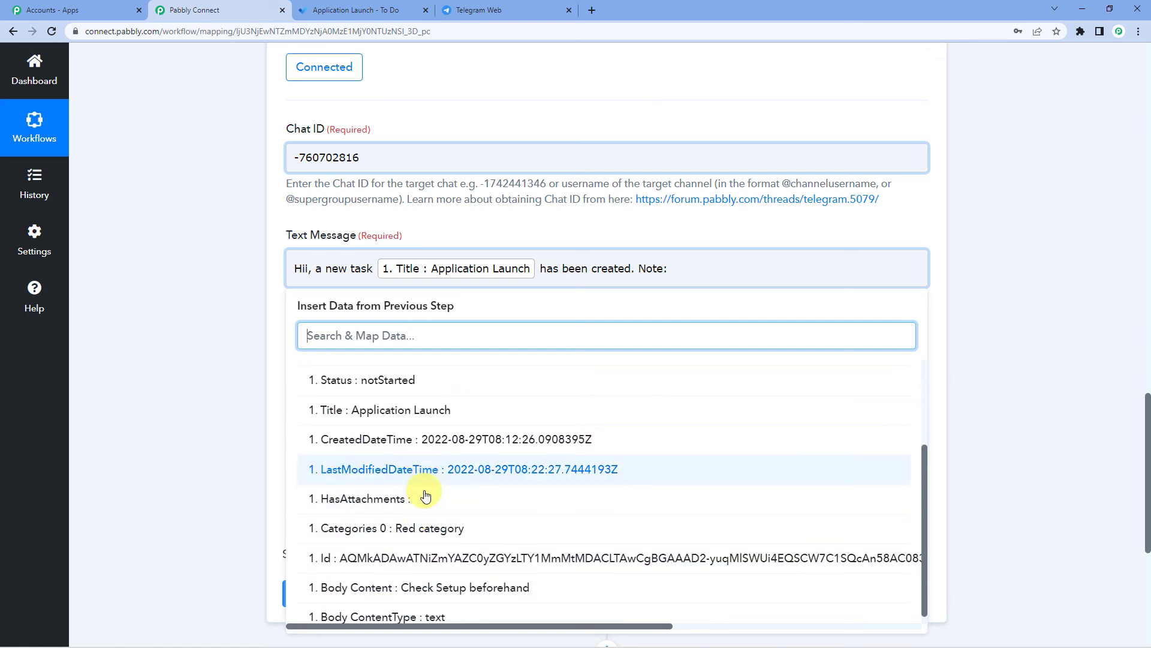
pyautogui.click(506, 580)
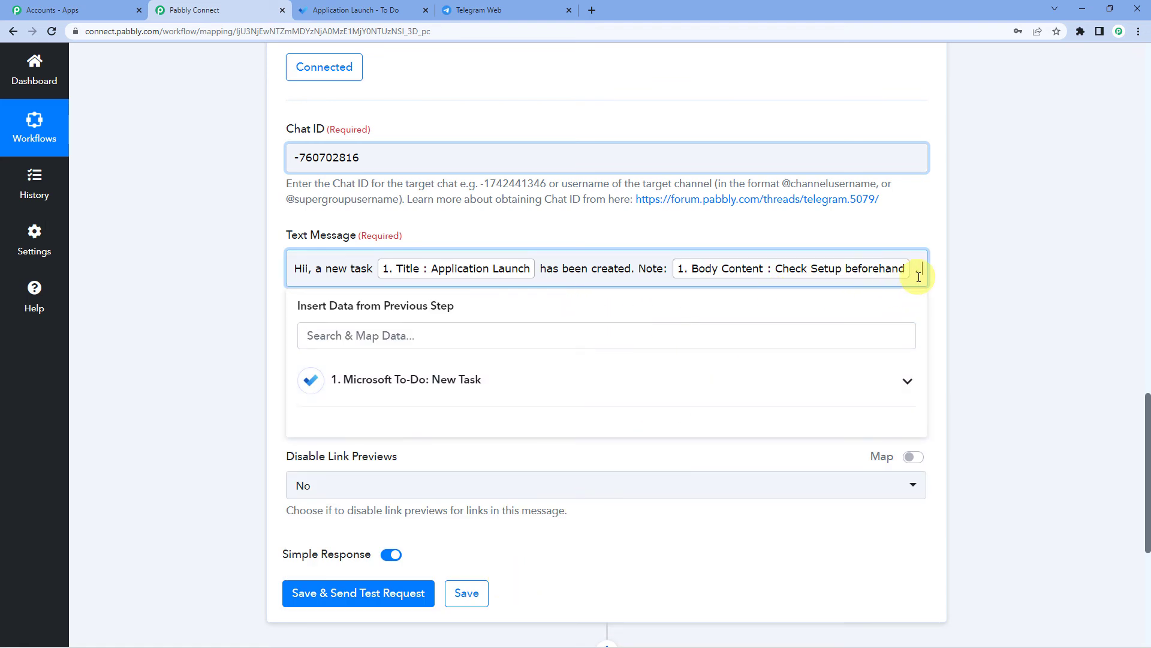
pyautogui.press('Return')
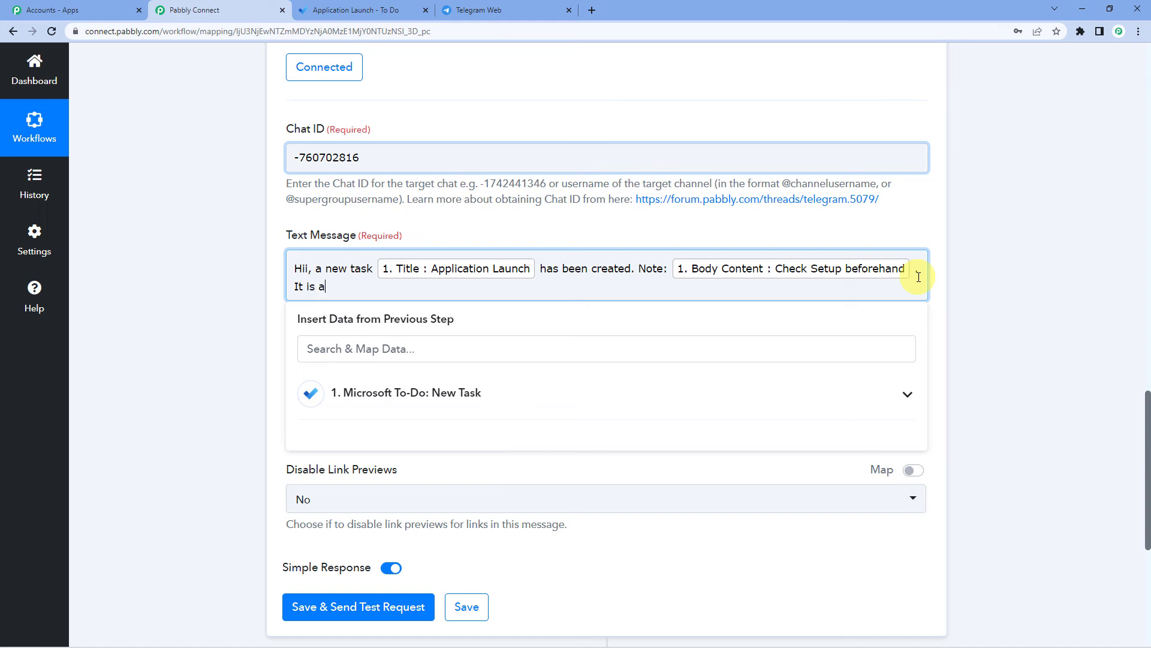
# - Insert the Red category, then type 'task, so make sure it is completed on'
pyautogui.click(452, 393)
pyautogui.scroll(-2, 445, 455)
pyautogui.scroll(-2, 444, 474)
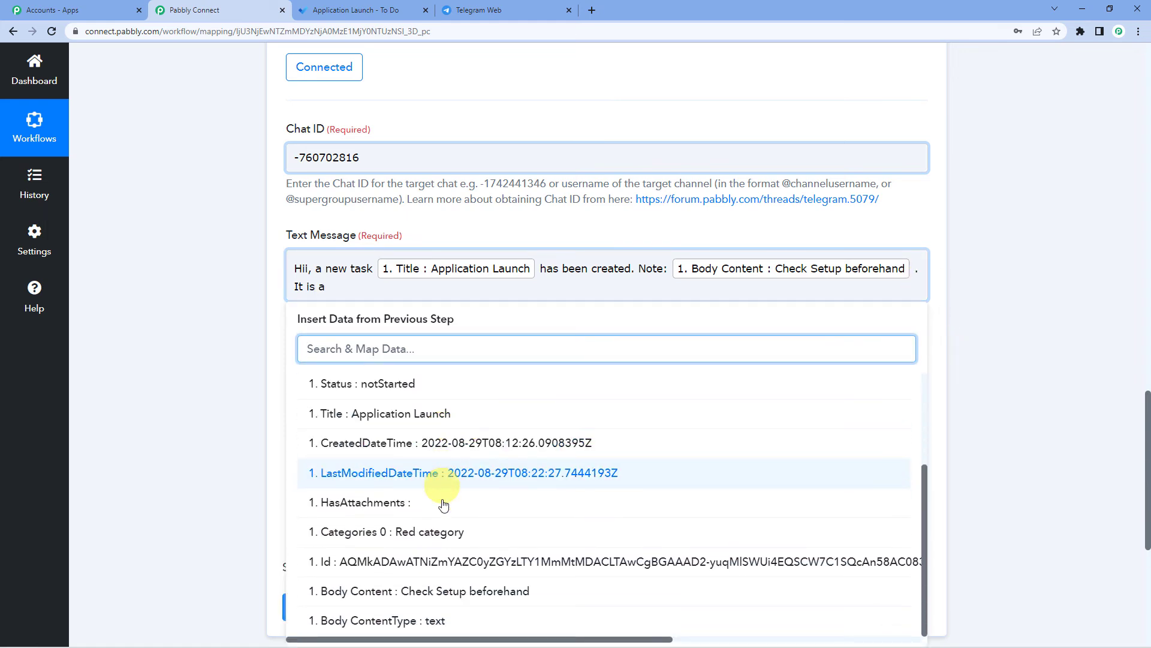
pyautogui.click(416, 534)
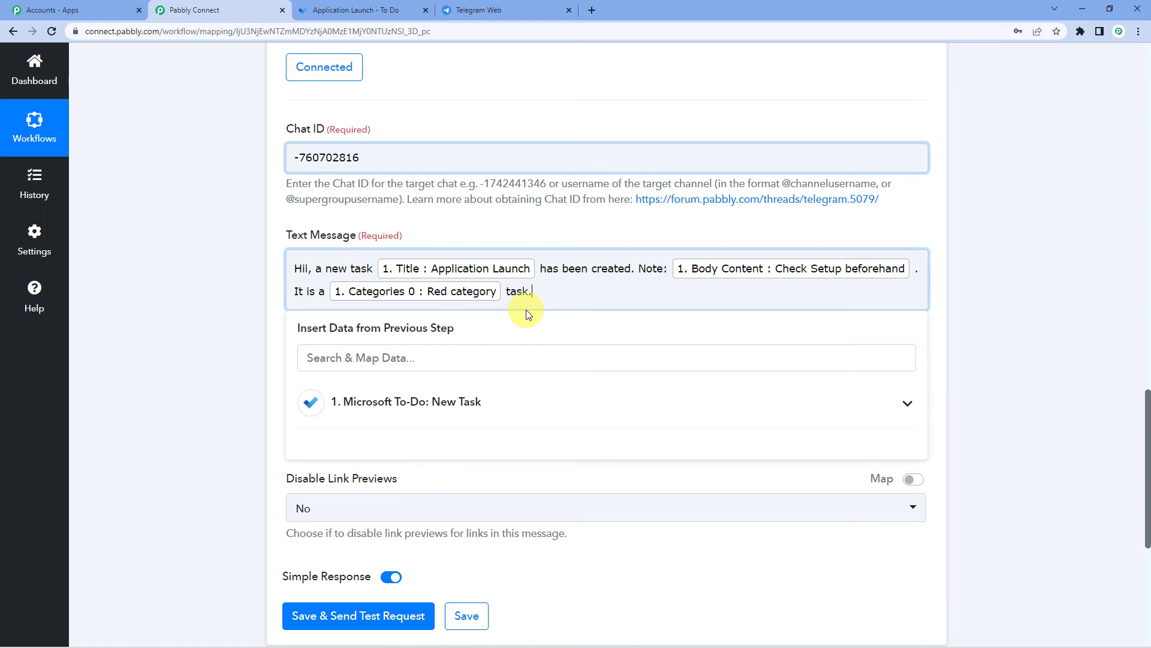
pyautogui.write('task, so make sure it ic')
pyautogui.press('BackSpace')
pyautogui.press('BackSpace')
pyautogui.write('s complete')
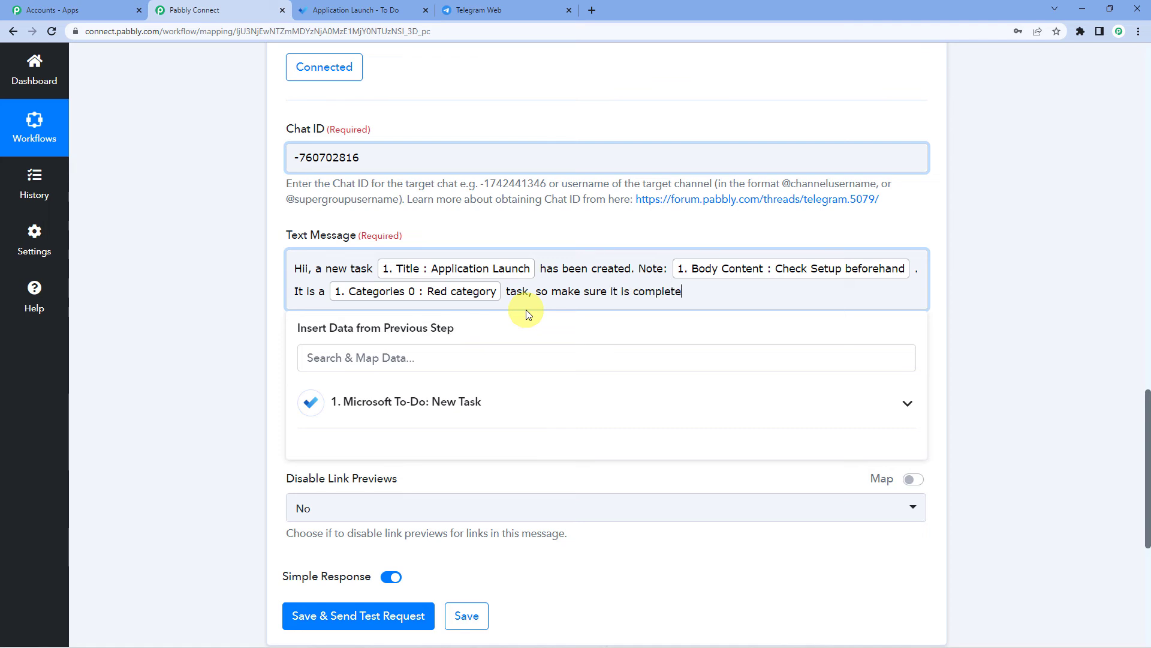
pyautogui.write('d on time.')
pyautogui.click(486, 232)
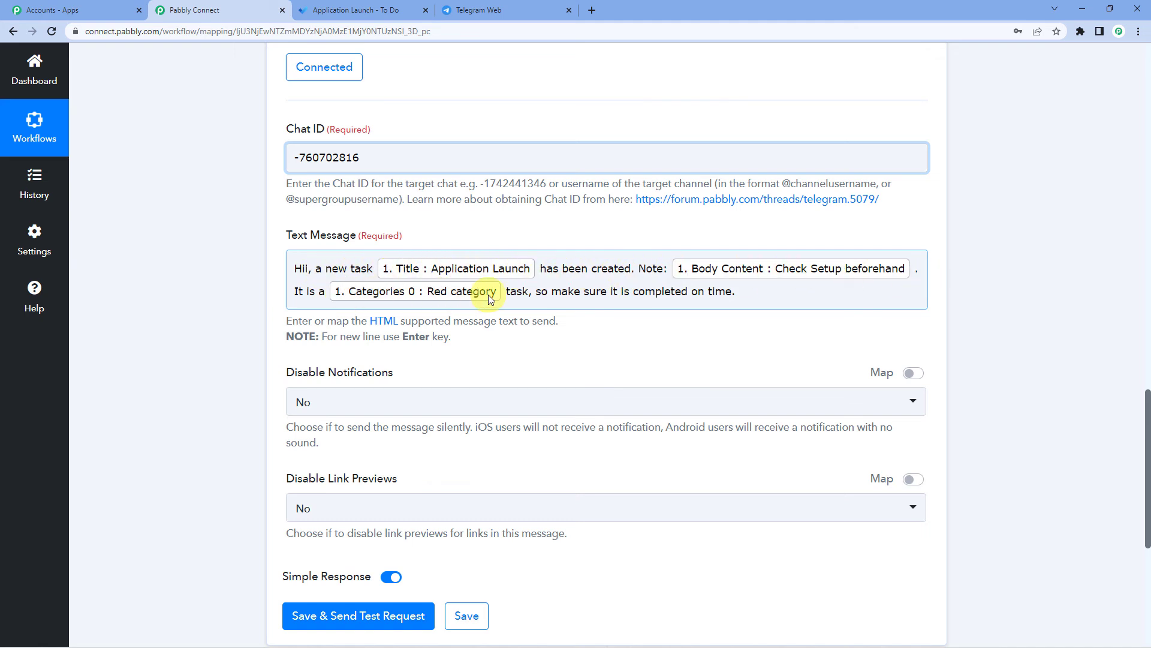
pyautogui.click(751, 302)
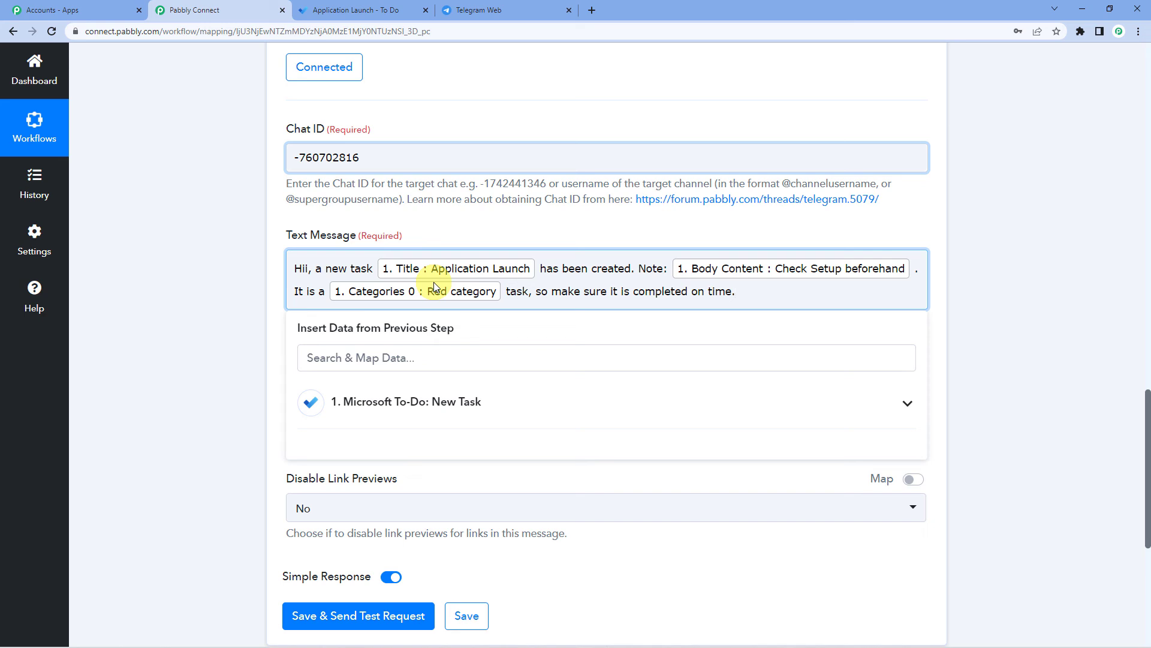
pyautogui.click(514, 234)
pyautogui.scroll(-2, 261, 293)
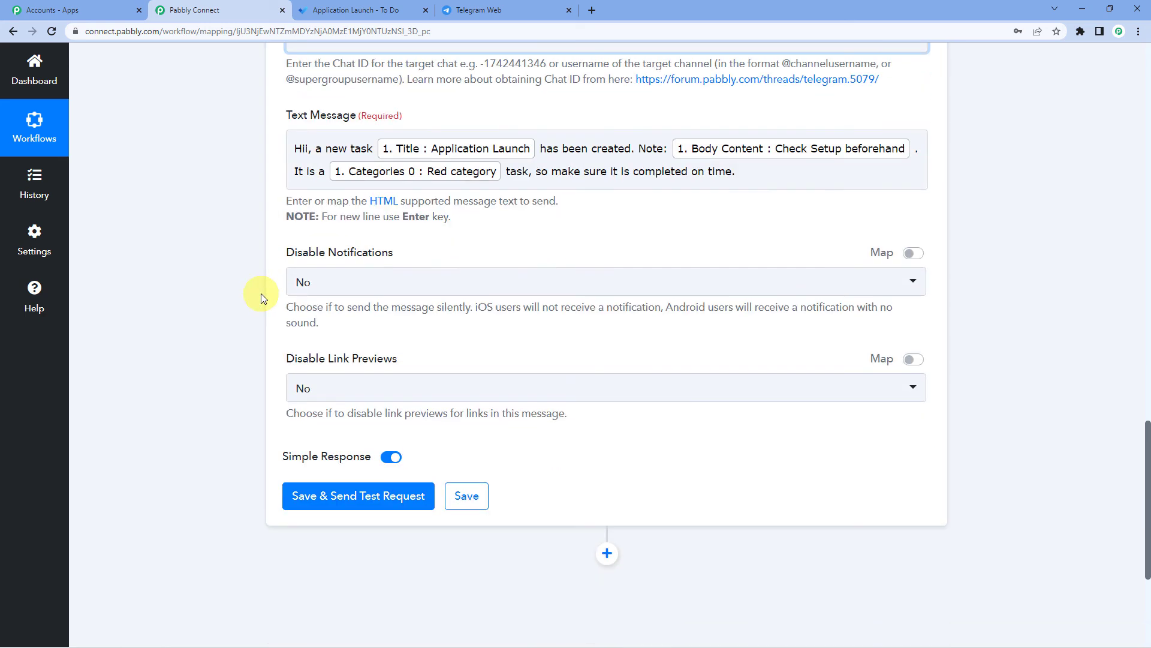
pyautogui.click(391, 171)
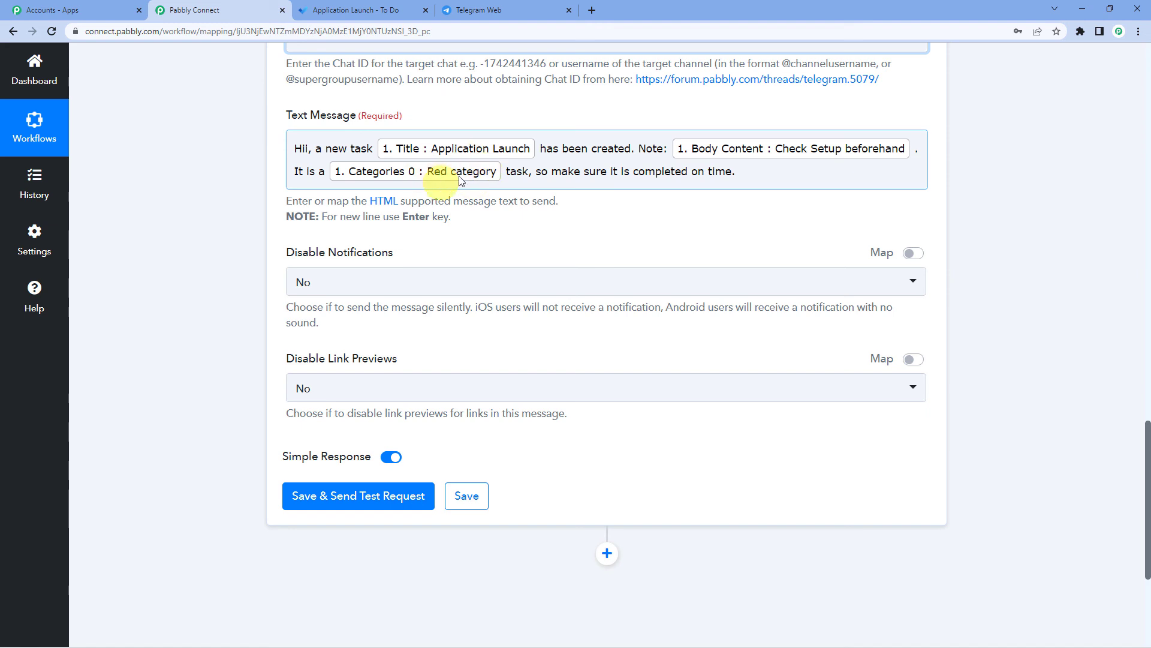
pyautogui.click(269, 219)
pyautogui.scroll(-1, 269, 228)
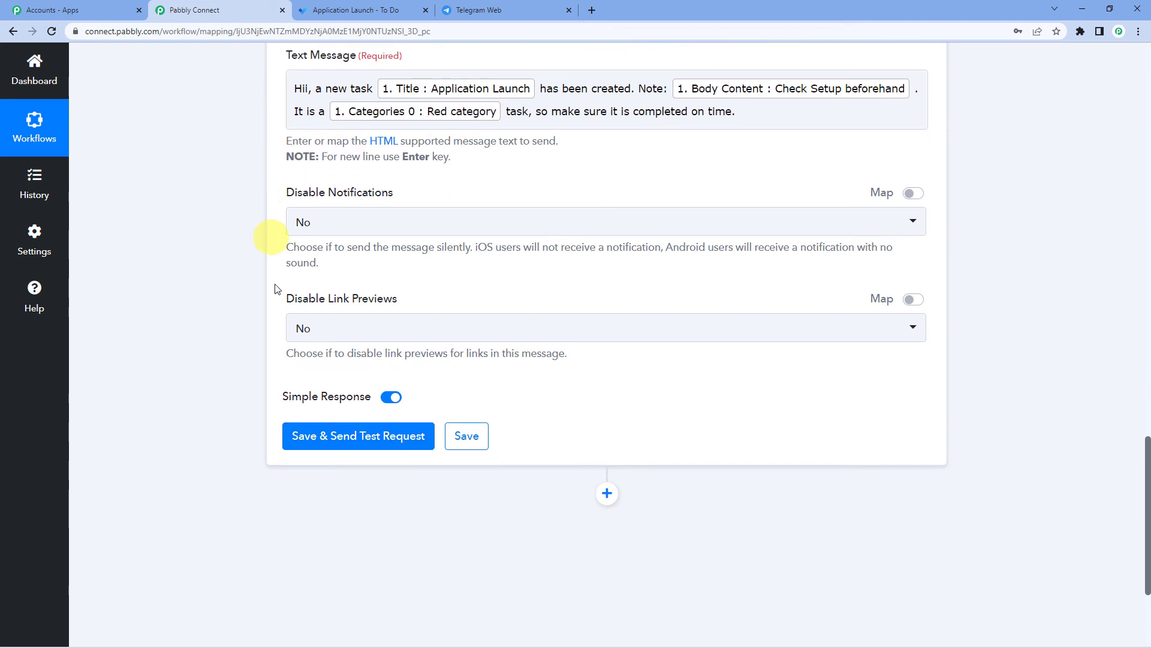
# - Send the test request and verify the response shows chat Trial To Do and the full message
pyautogui.click(347, 437)
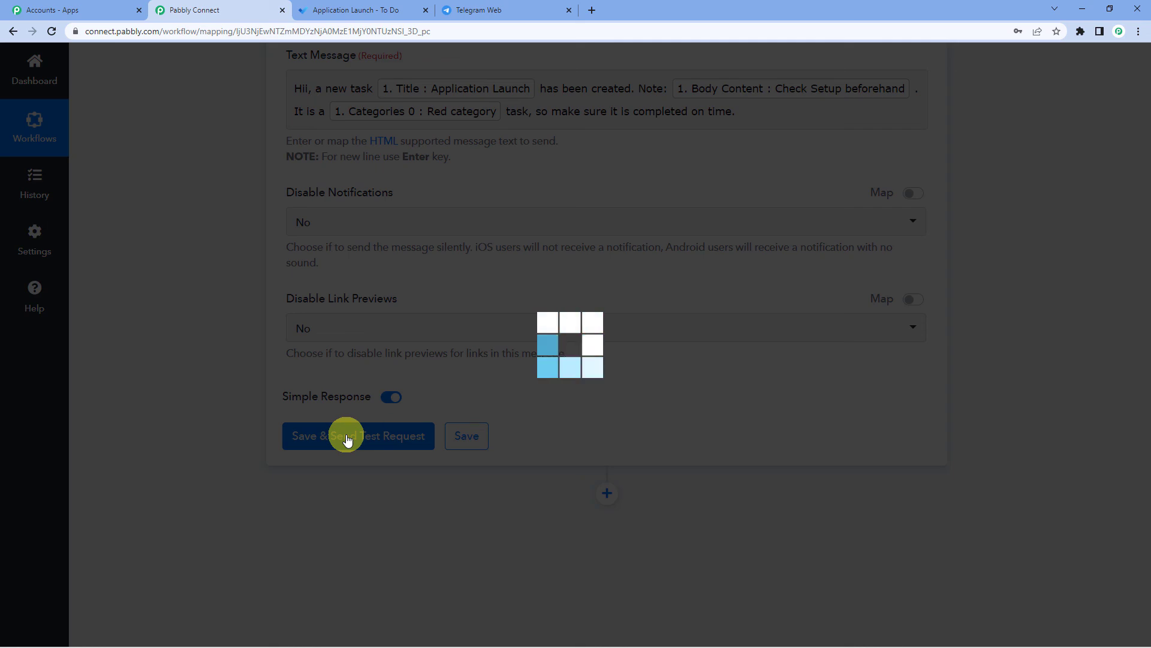
pyautogui.scroll(-1, 553, 294)
pyautogui.scroll(-3, 553, 294)
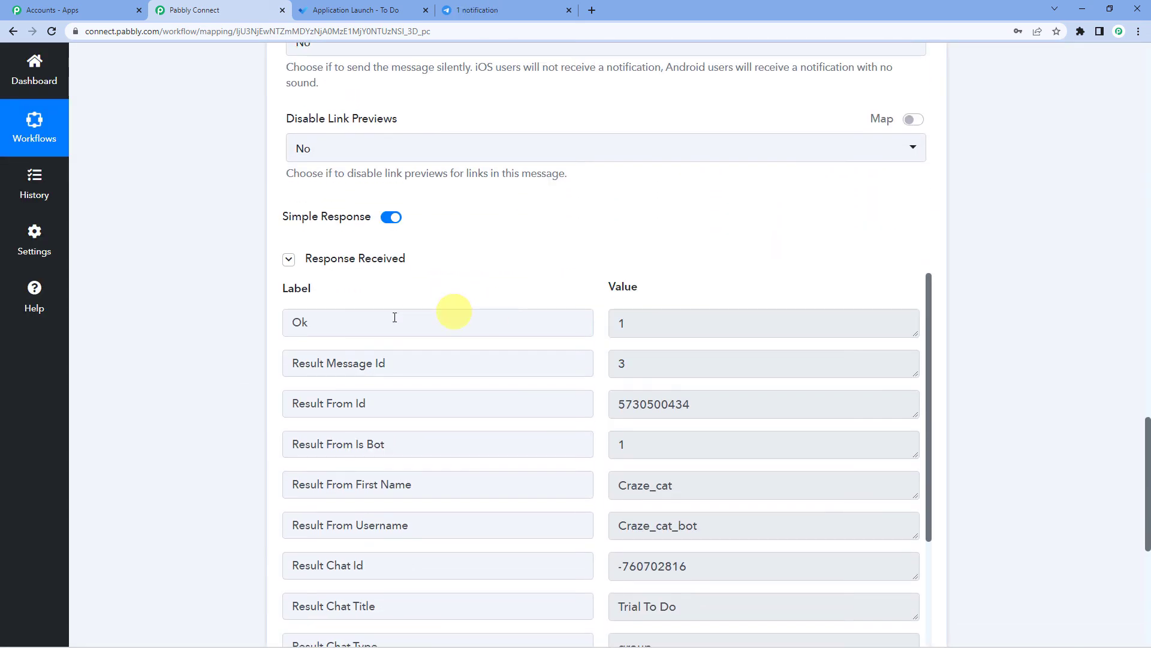
pyautogui.scroll(-5, 636, 300)
pyautogui.scroll(-1, 683, 327)
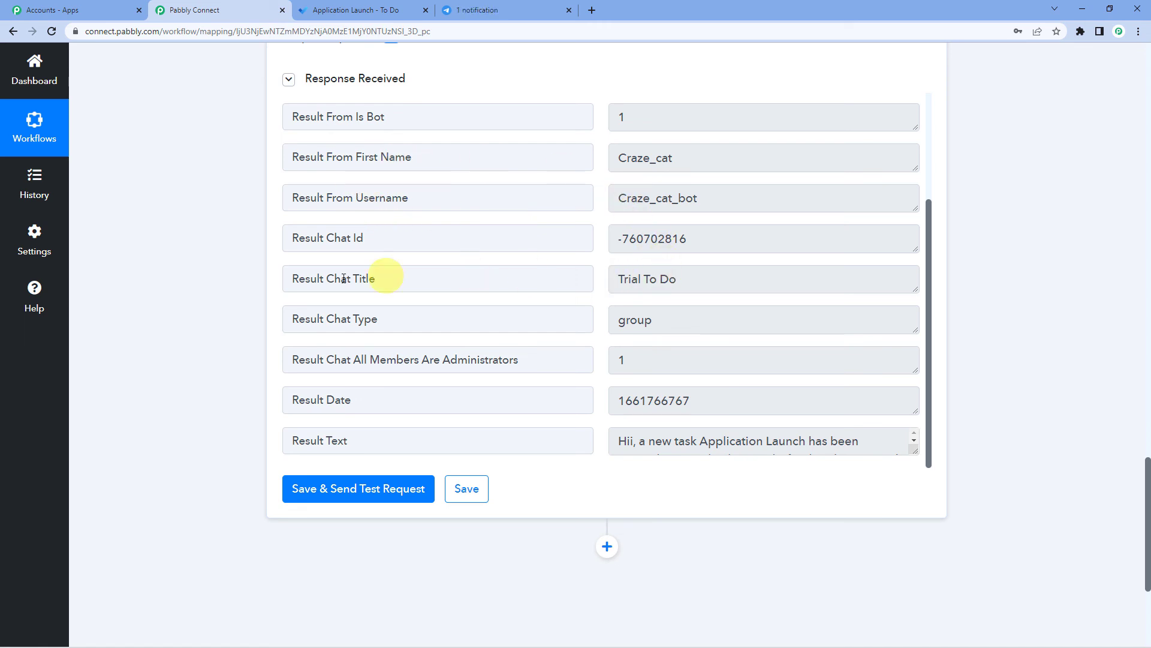
pyautogui.moveTo(616, 280); pyautogui.dragTo(688, 279)
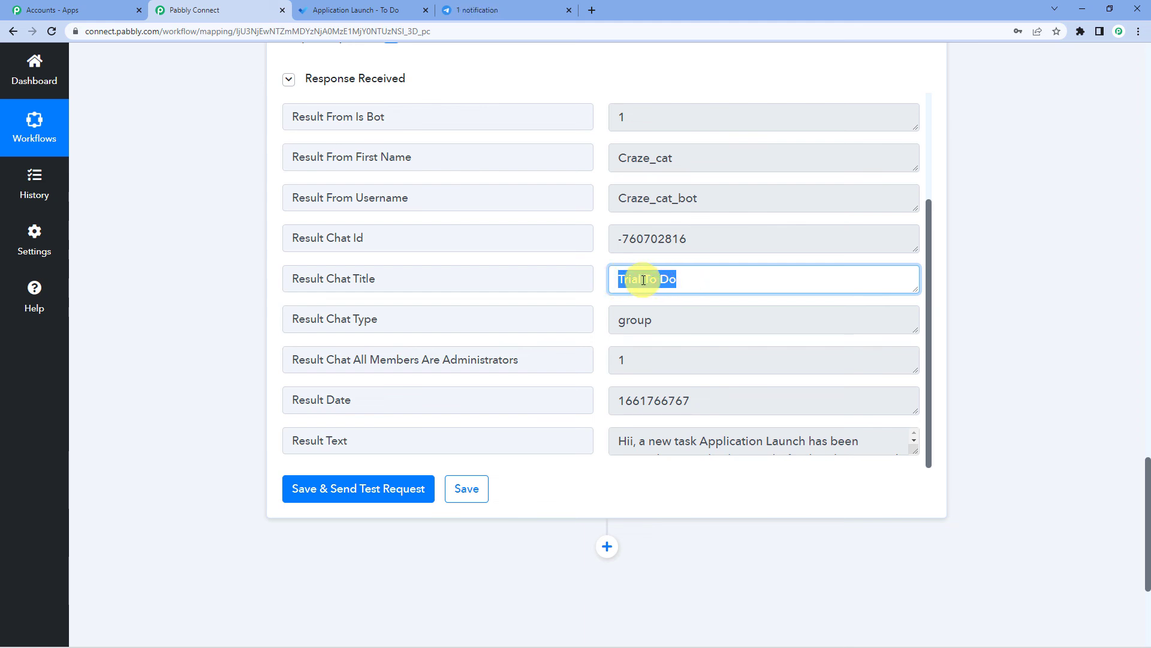
pyautogui.click(644, 280)
pyautogui.scroll(-2, 646, 264)
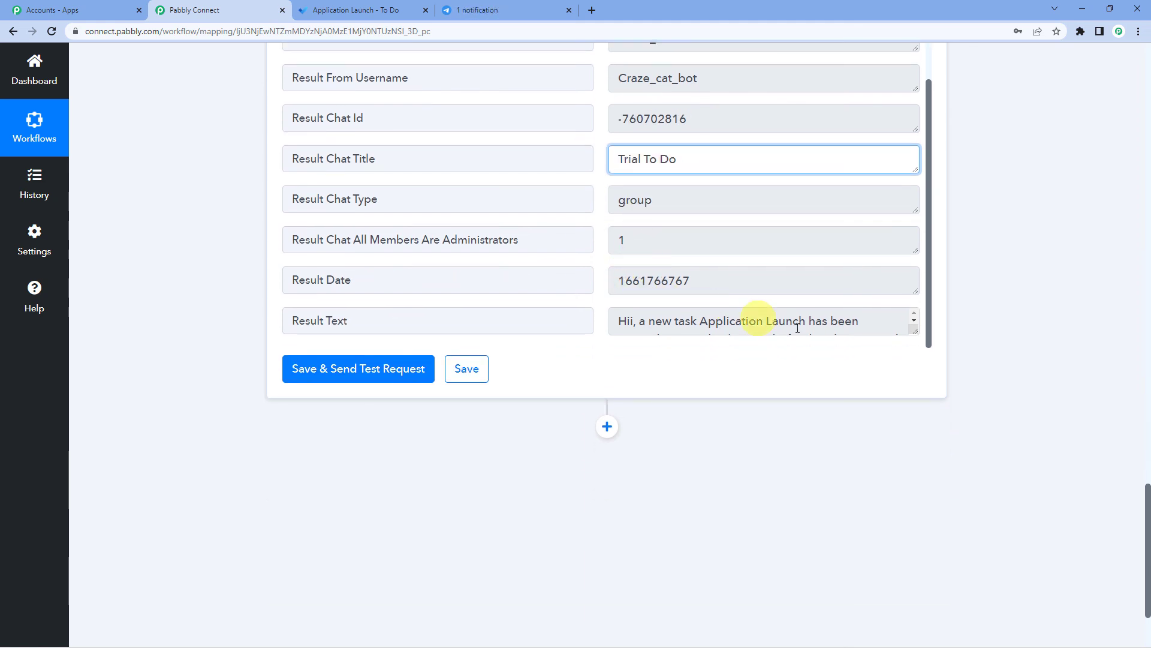
pyautogui.moveTo(913, 333); pyautogui.dragTo(917, 372)
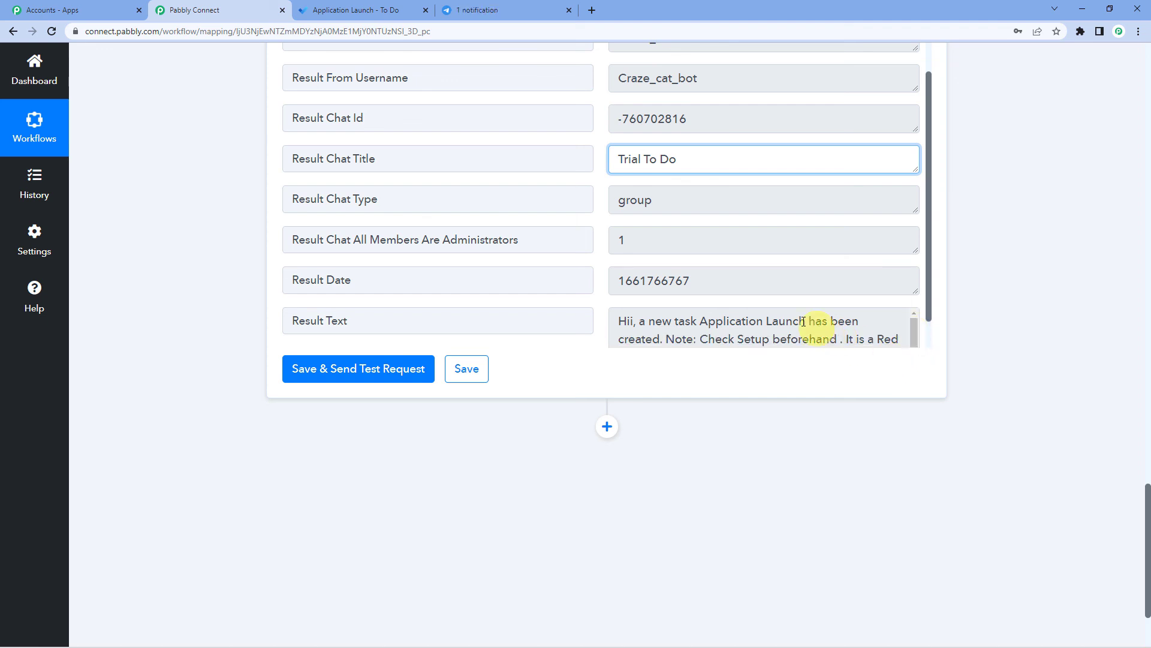
pyautogui.scroll(-1, 712, 303)
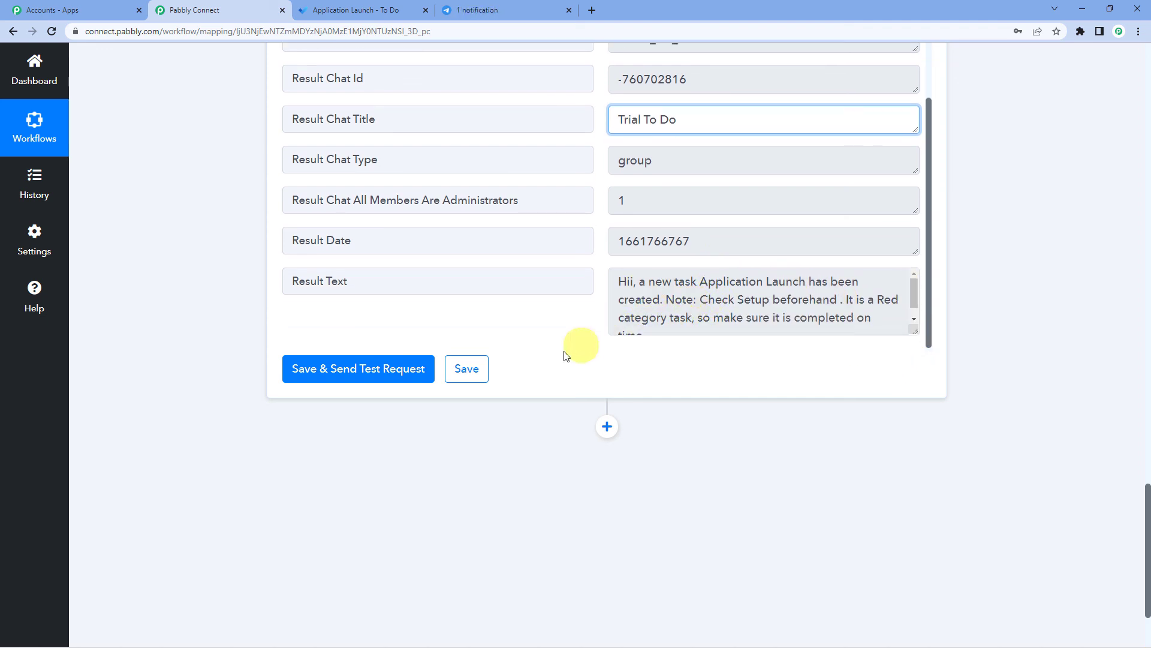
pyautogui.scroll(5, 565, 353)
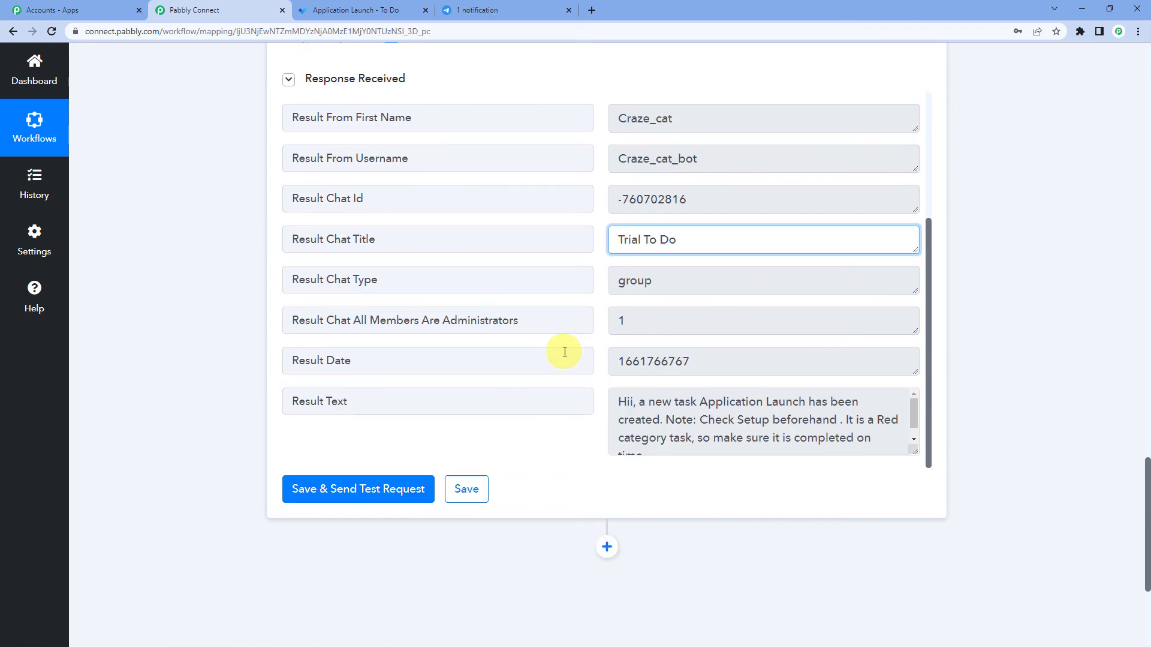
pyautogui.scroll(2, 502, 98)
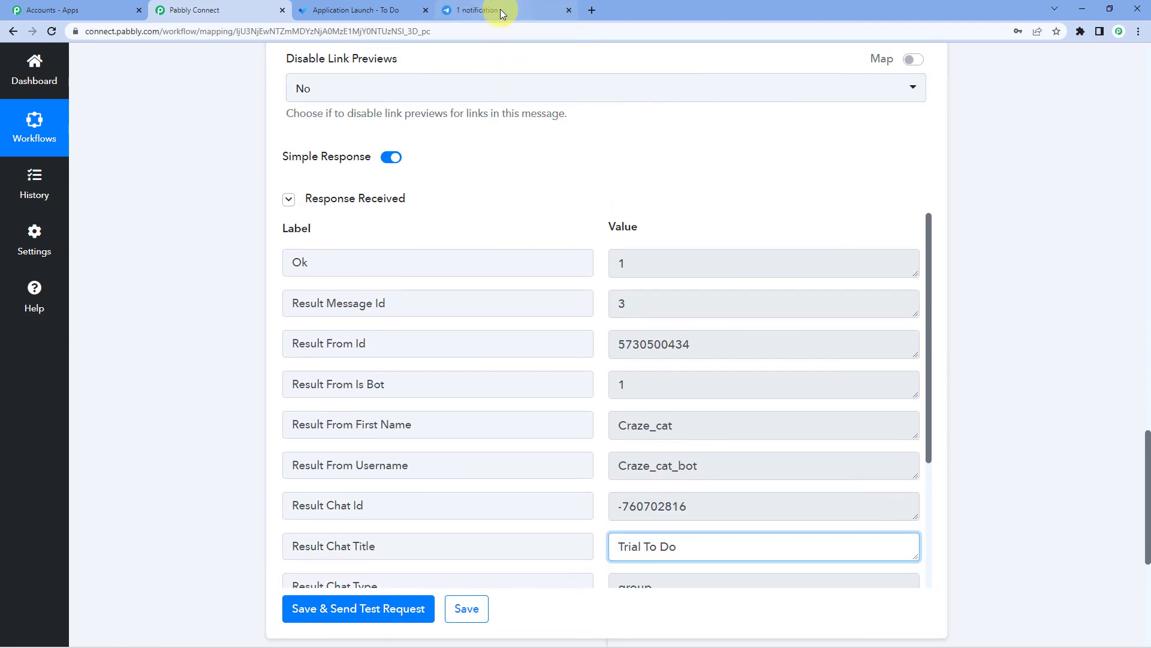
pyautogui.click(500, 9)
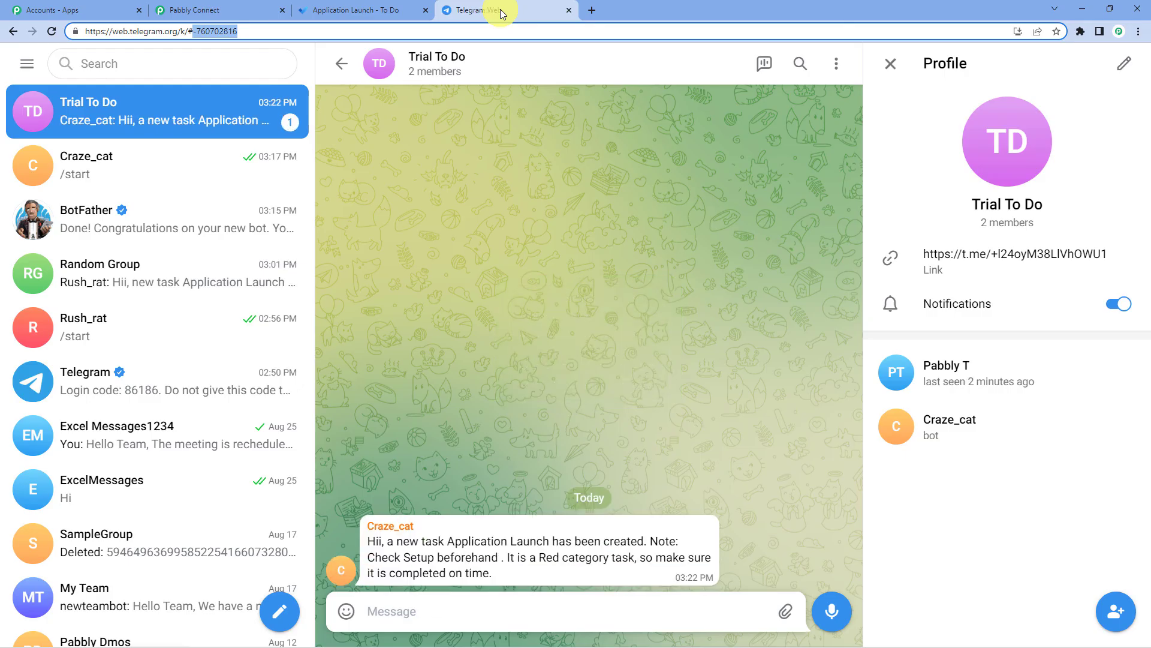
pyautogui.doubleClick(439, 539)
pyautogui.doubleClick(386, 564)
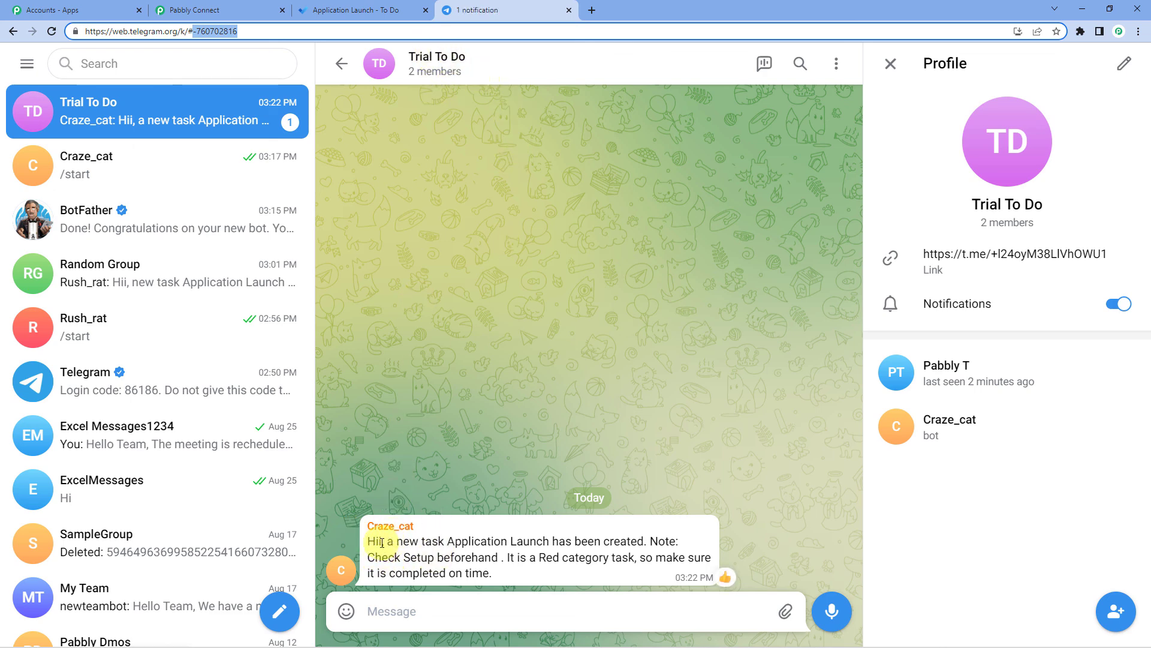
pyautogui.moveTo(394, 546); pyautogui.dragTo(656, 557)
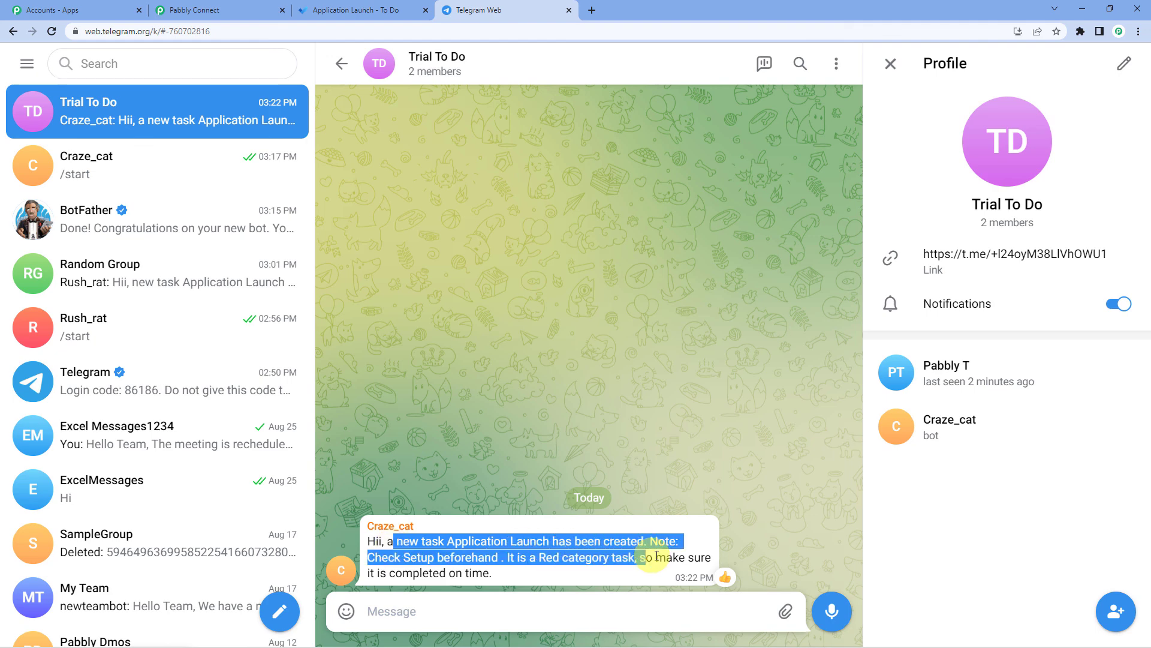
pyautogui.click(403, 569)
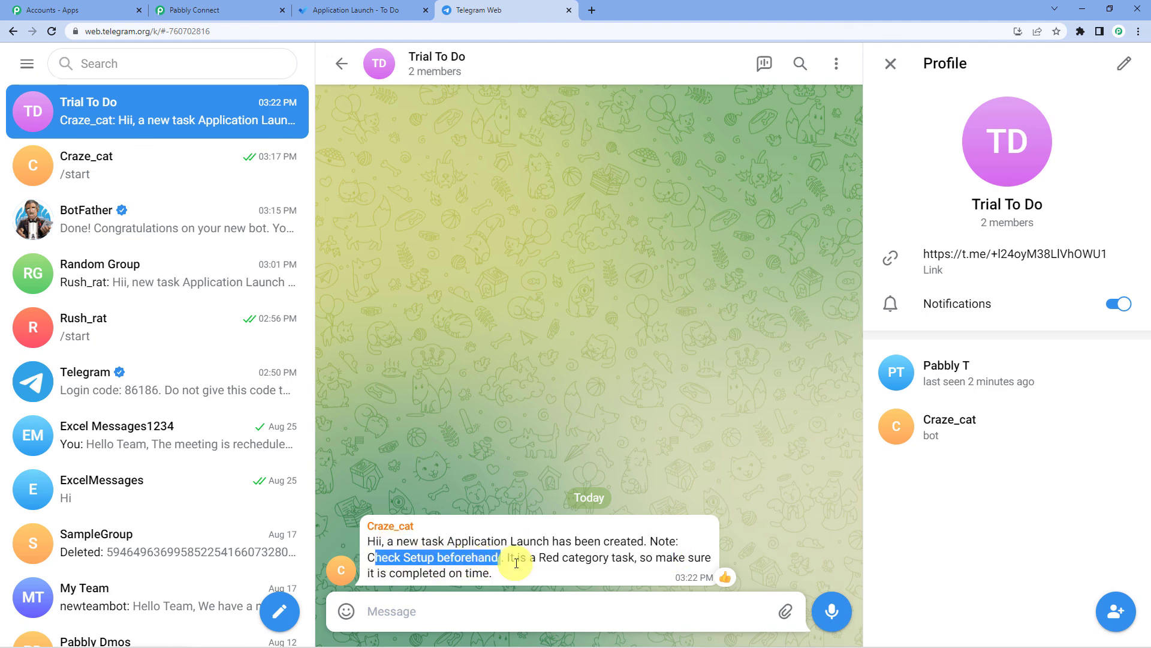
pyautogui.moveTo(508, 557); pyautogui.dragTo(613, 570)
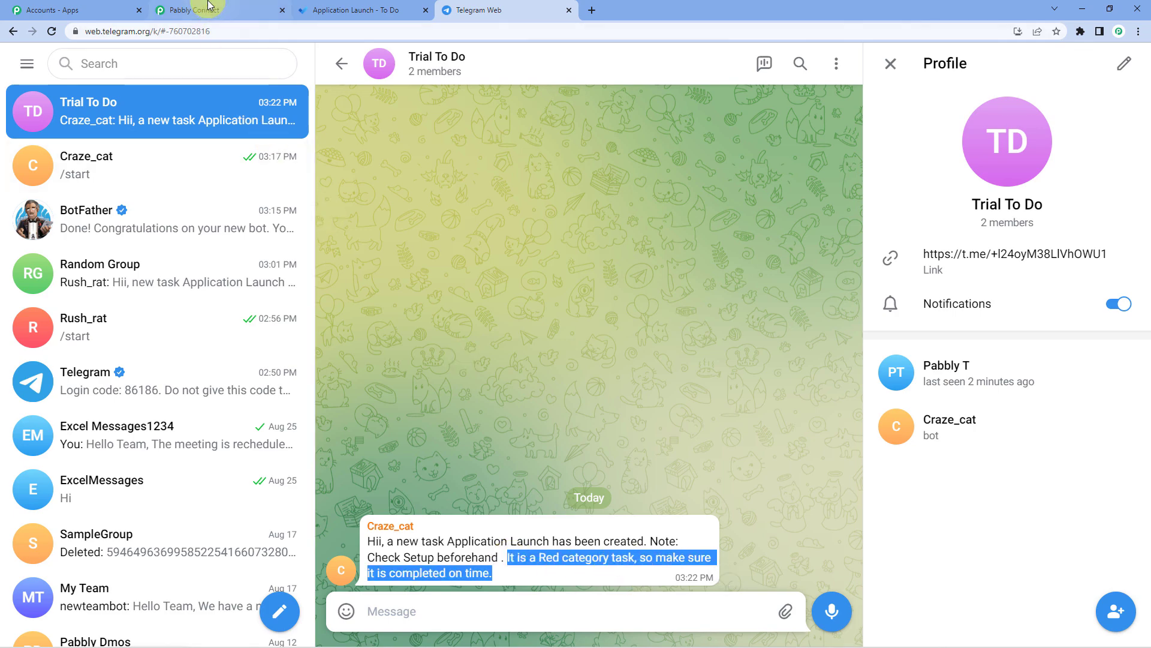
pyautogui.click(204, 9)
# - Collapse the Telegram Bot action, then the Microsoft To-Do New Task trigger above it
pyautogui.scroll(15, 215, 340)
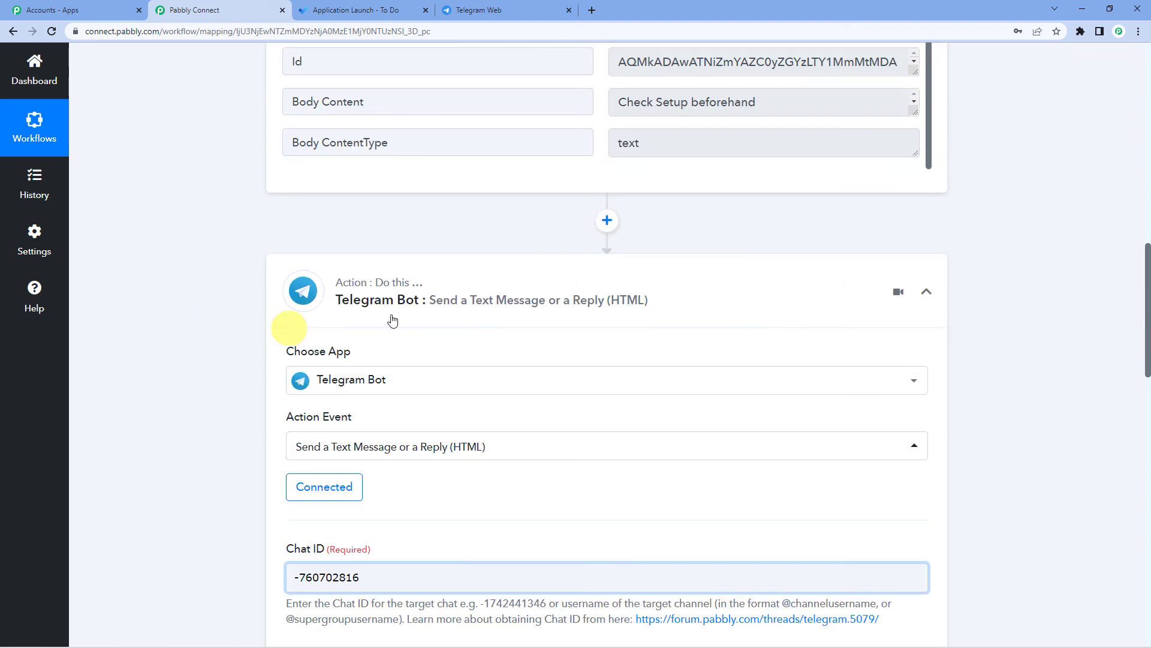
pyautogui.click(398, 313)
pyautogui.scroll(15, 228, 330)
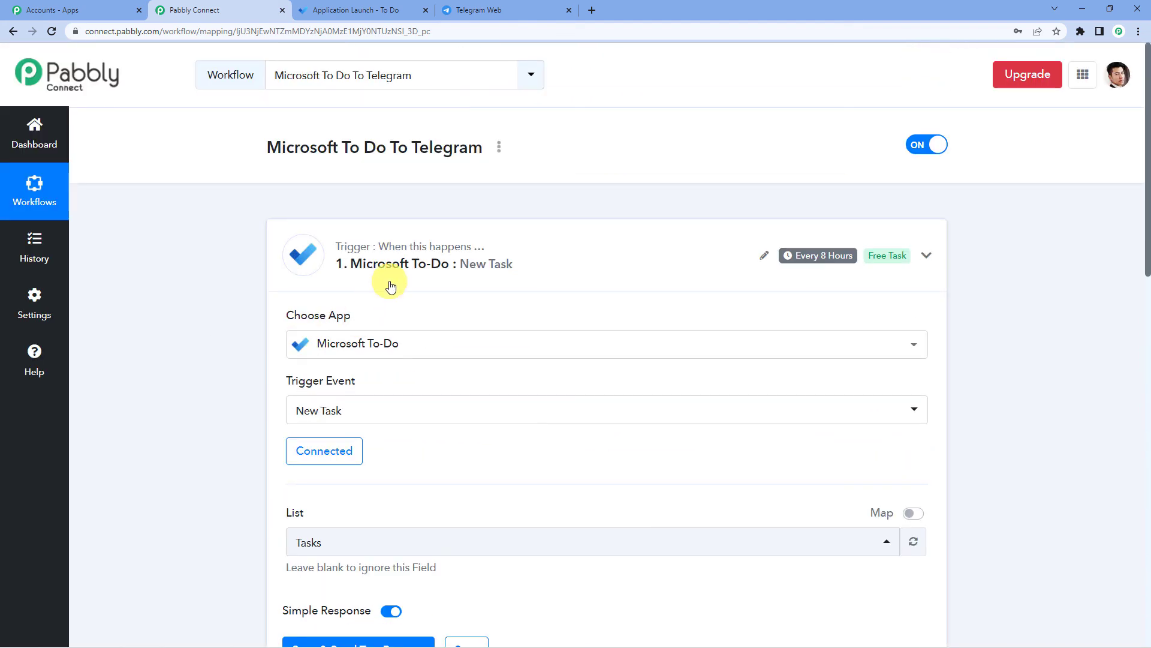
pyautogui.click(390, 286)
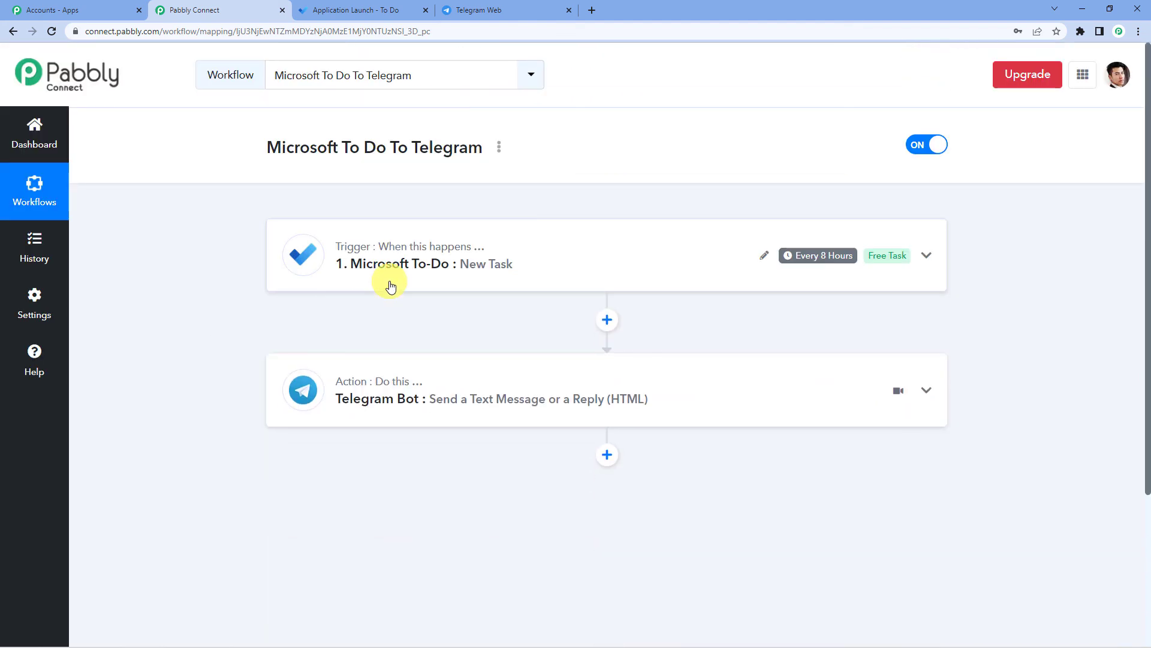